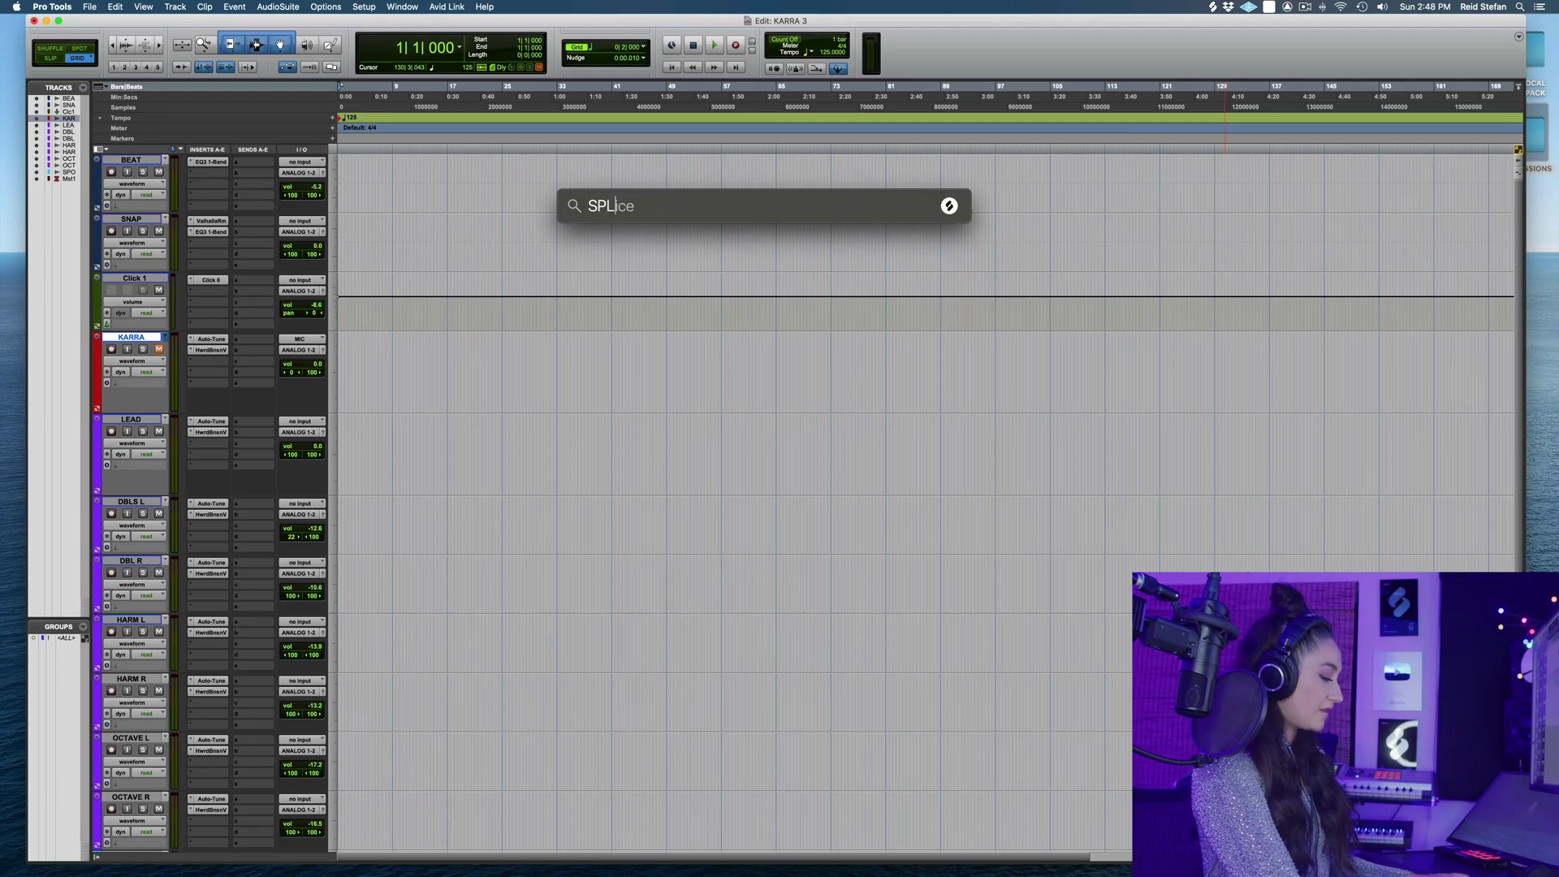
Bring the Splice sample JOSH_J_guitar_loop_forever_150_A#m.wav into the Pro Tools session at the start of the BEAT track
key("Return")
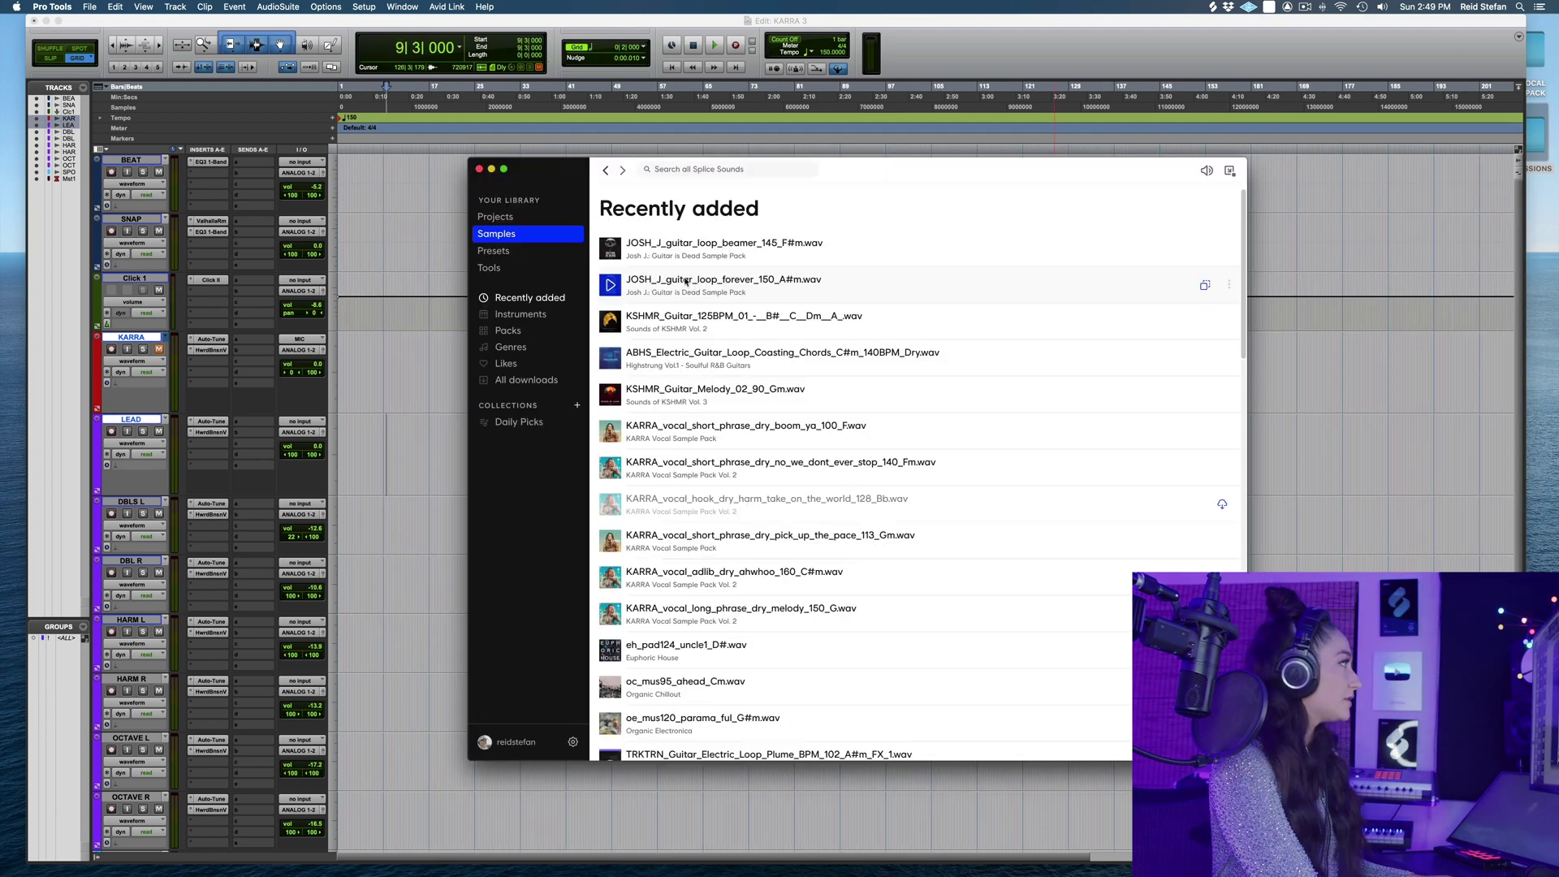
left_click_drag(676, 287, 370, 198)
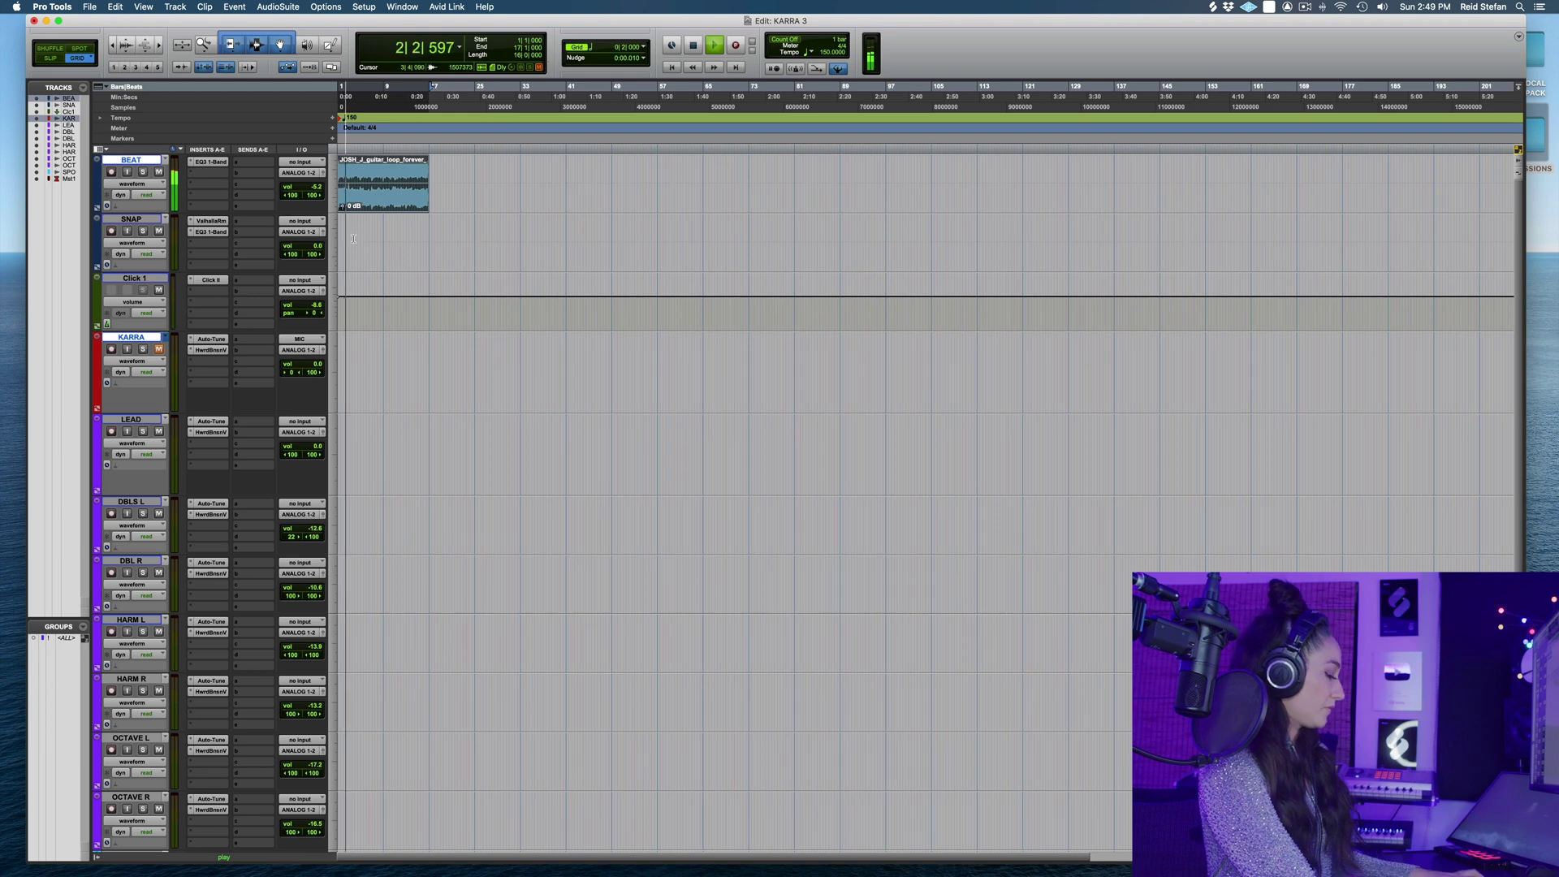
key("t")
key("t")
key("t")
key("t")
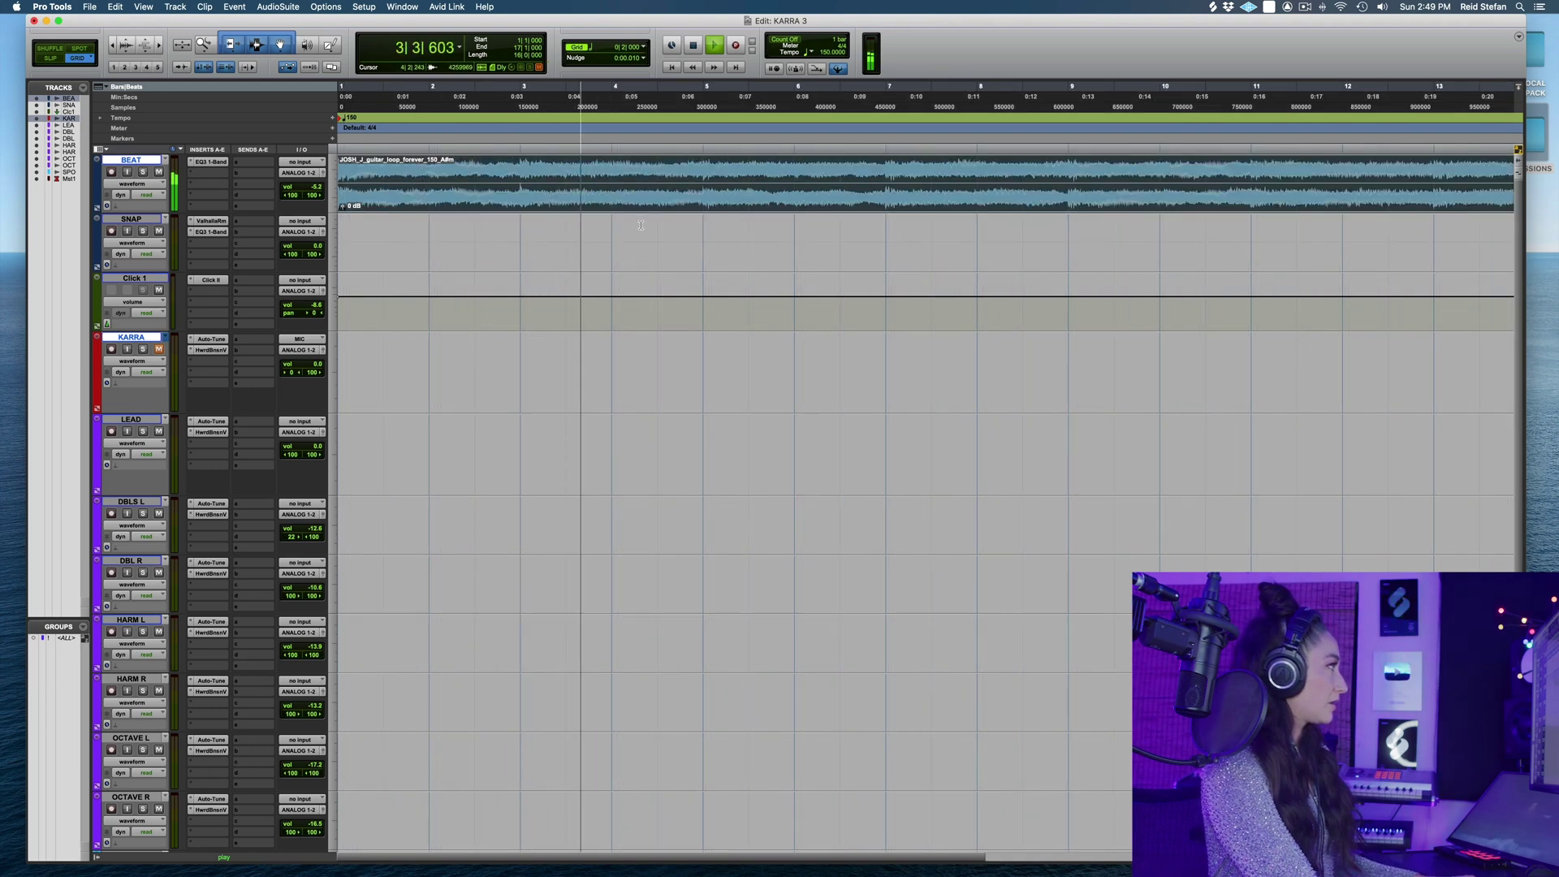
Search Splice for SNARE, place OLIVER_snare_retro_one_shot_ruckus.wav at the start of the SNAP track and audition it with the guitar loop
left_click(1521, 6)
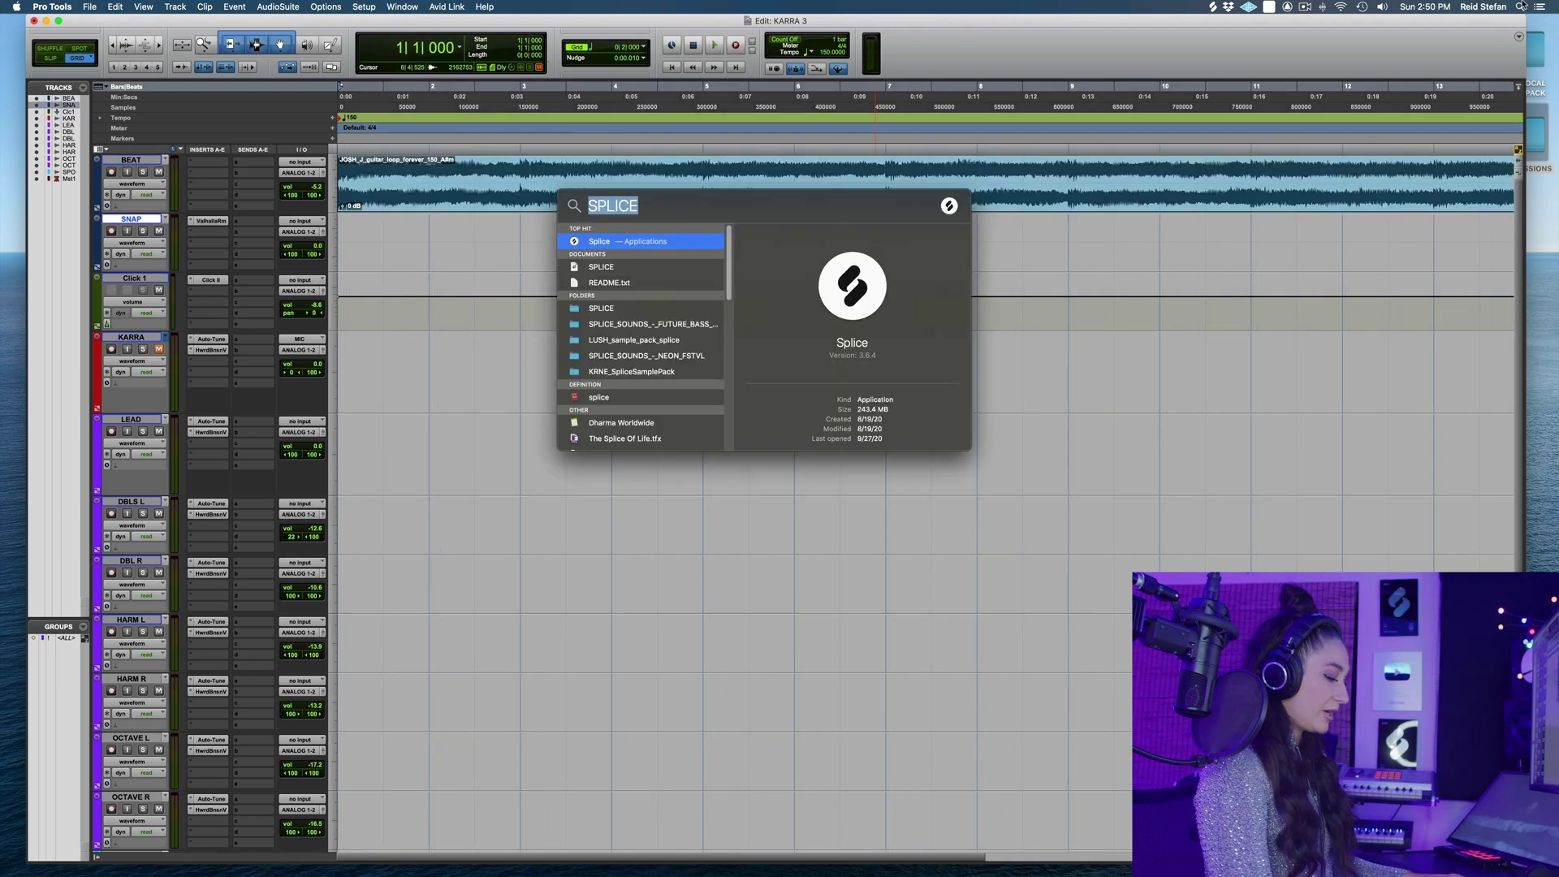
key("Return")
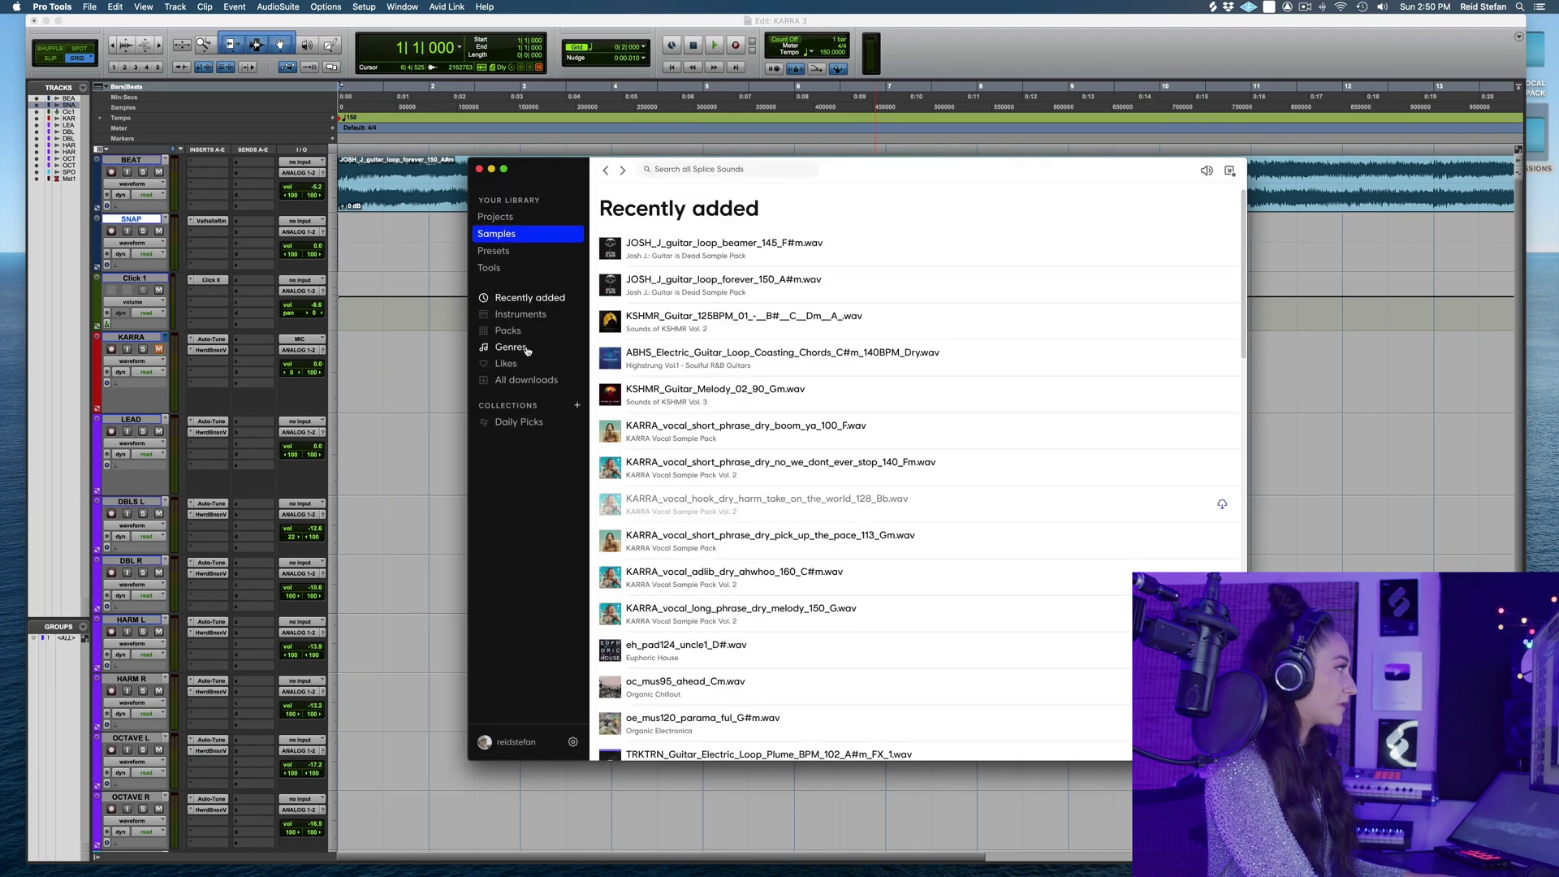
type("SNARE")
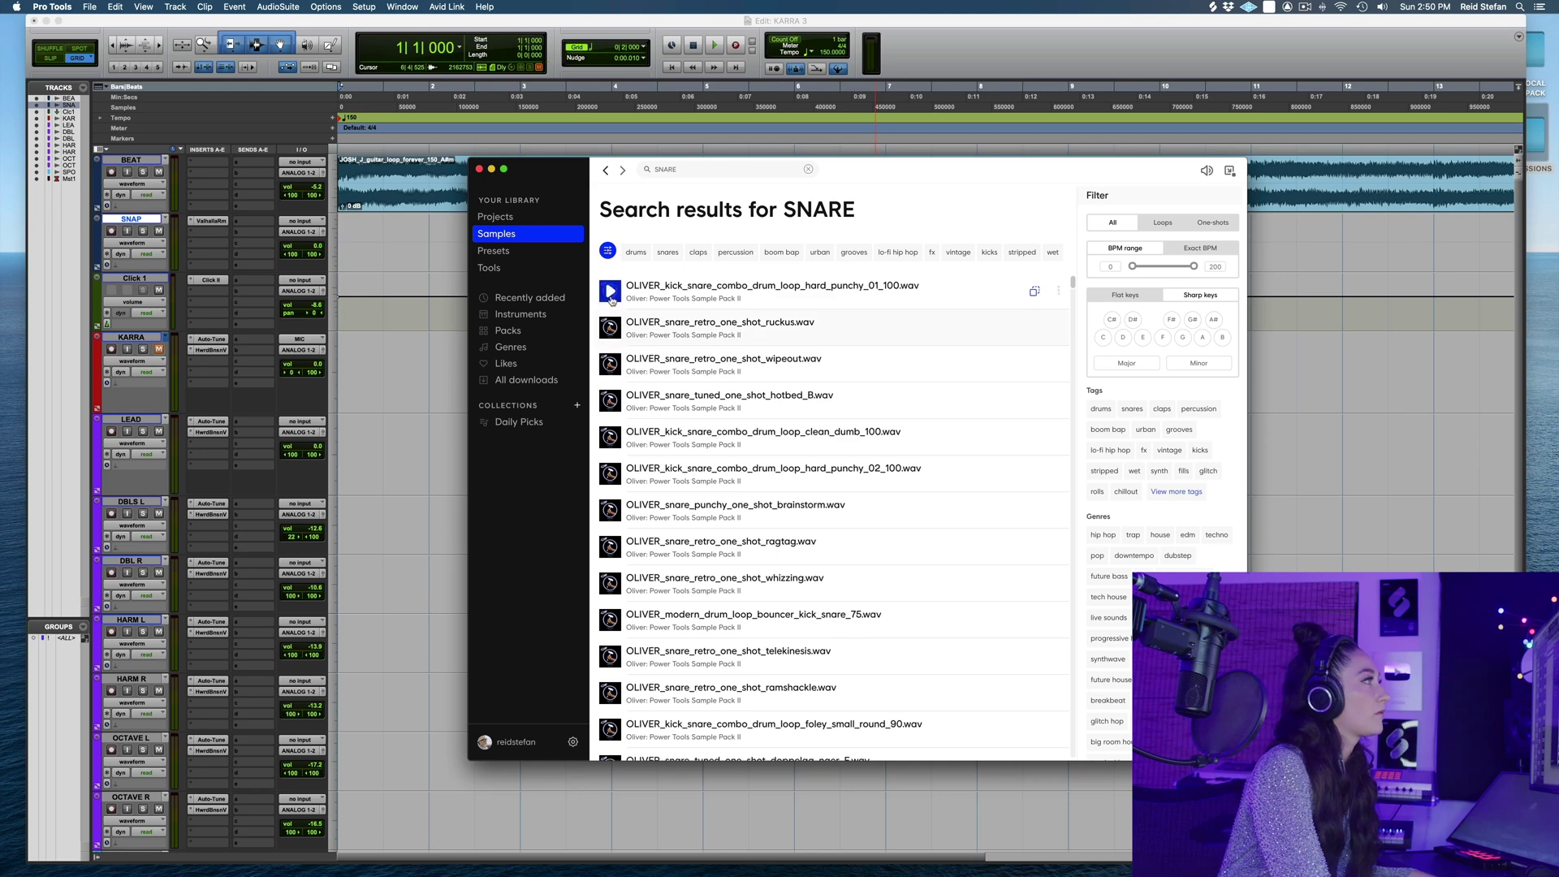
left_click_drag(615, 326, 357, 244)
key("space")
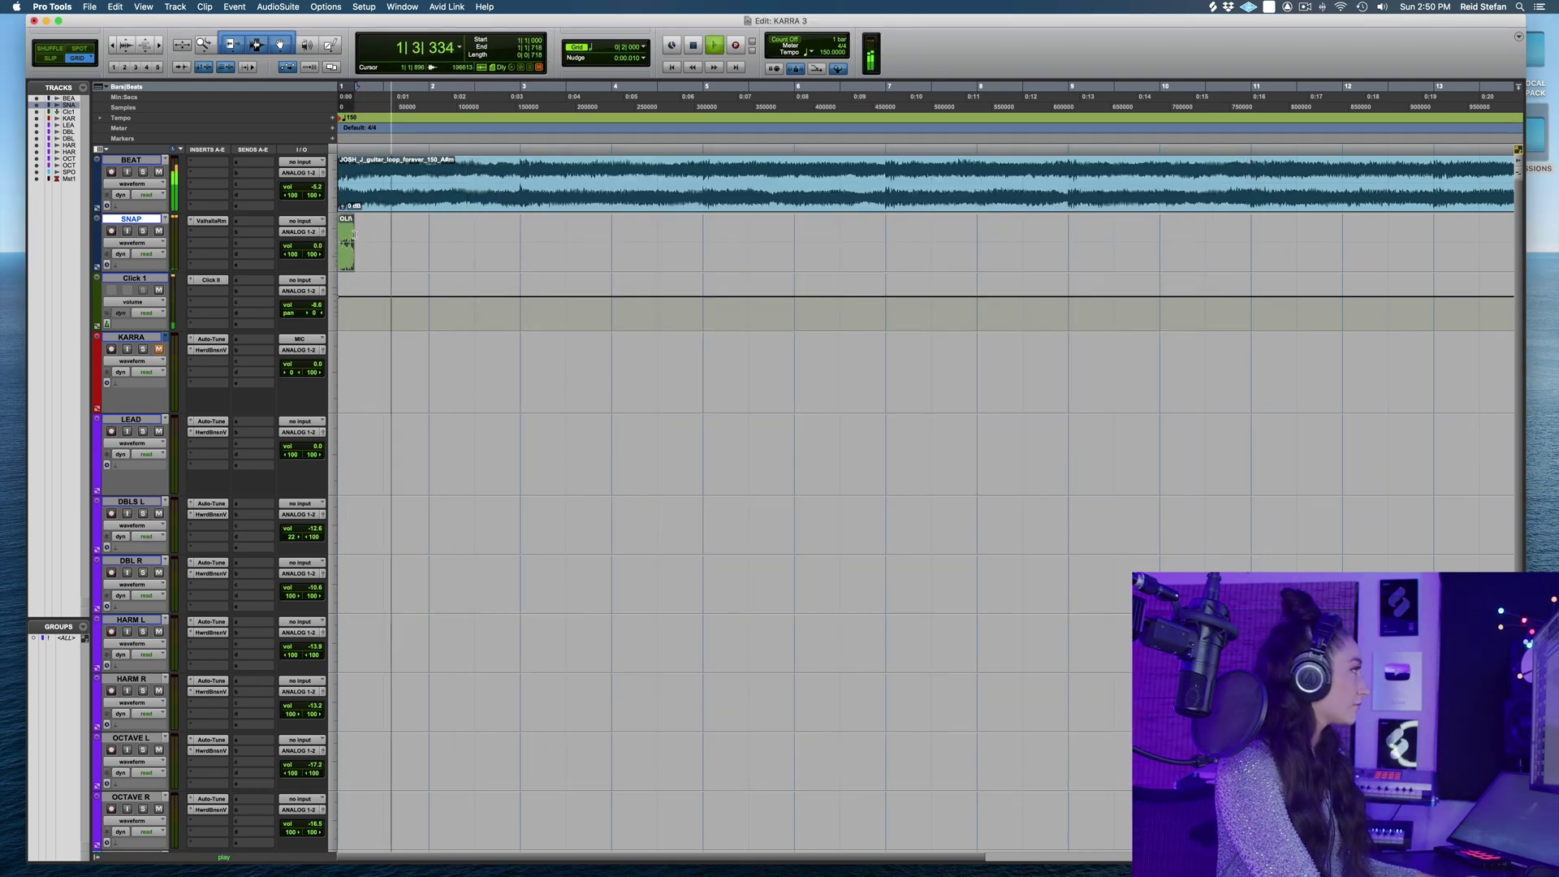
key("space")
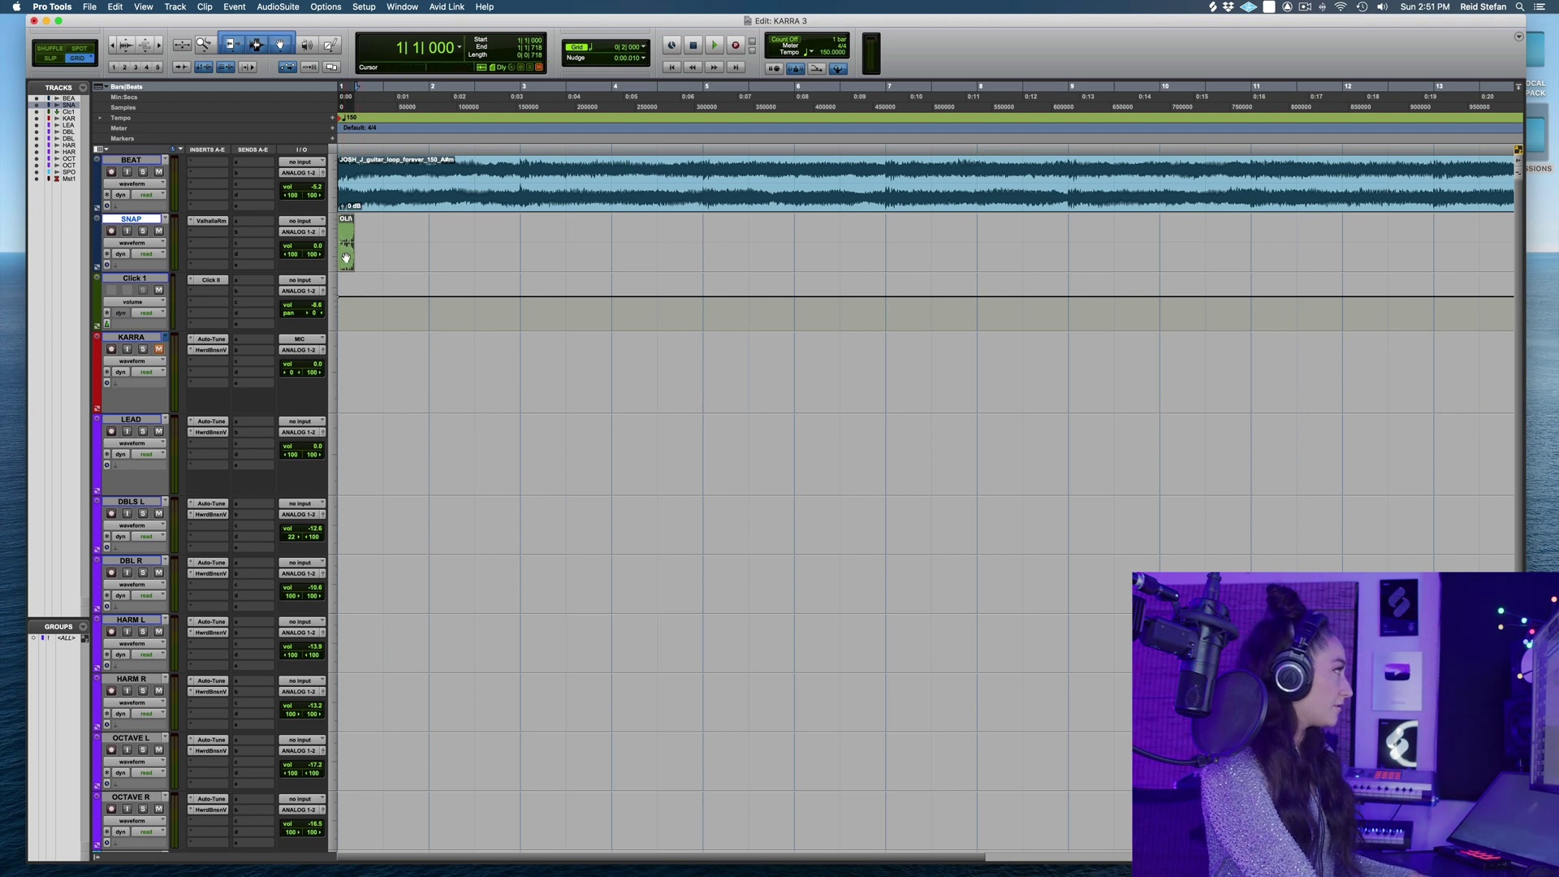
Move the snare clip to bar 2 and repeat it every two bars along the SNAP track
left_click_drag(443, 268, 442, 268)
key("space")
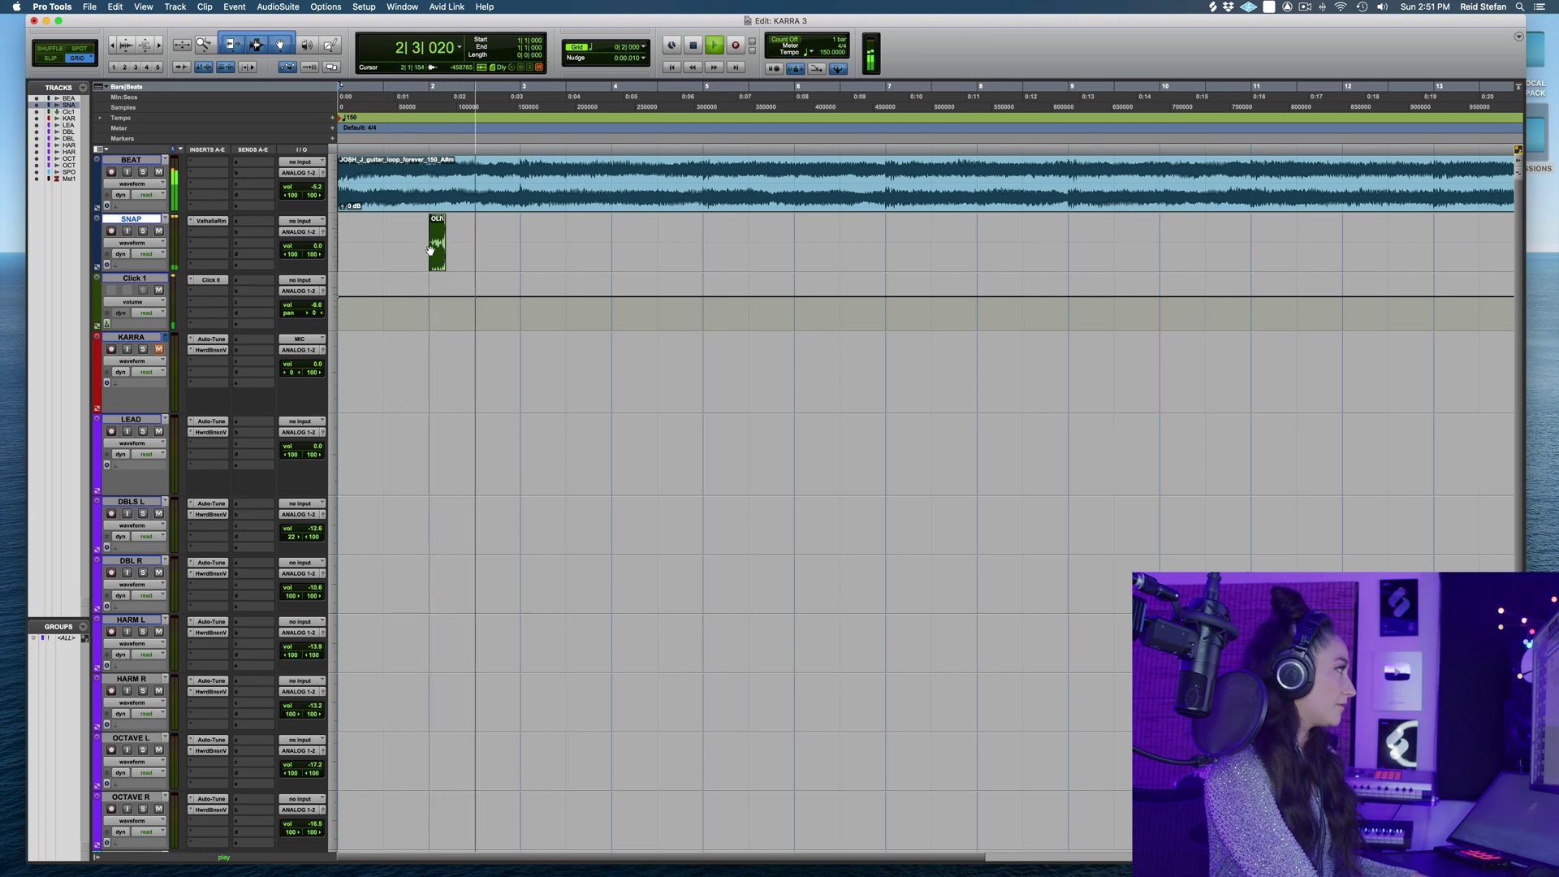
left_click_drag(432, 243, 606, 265)
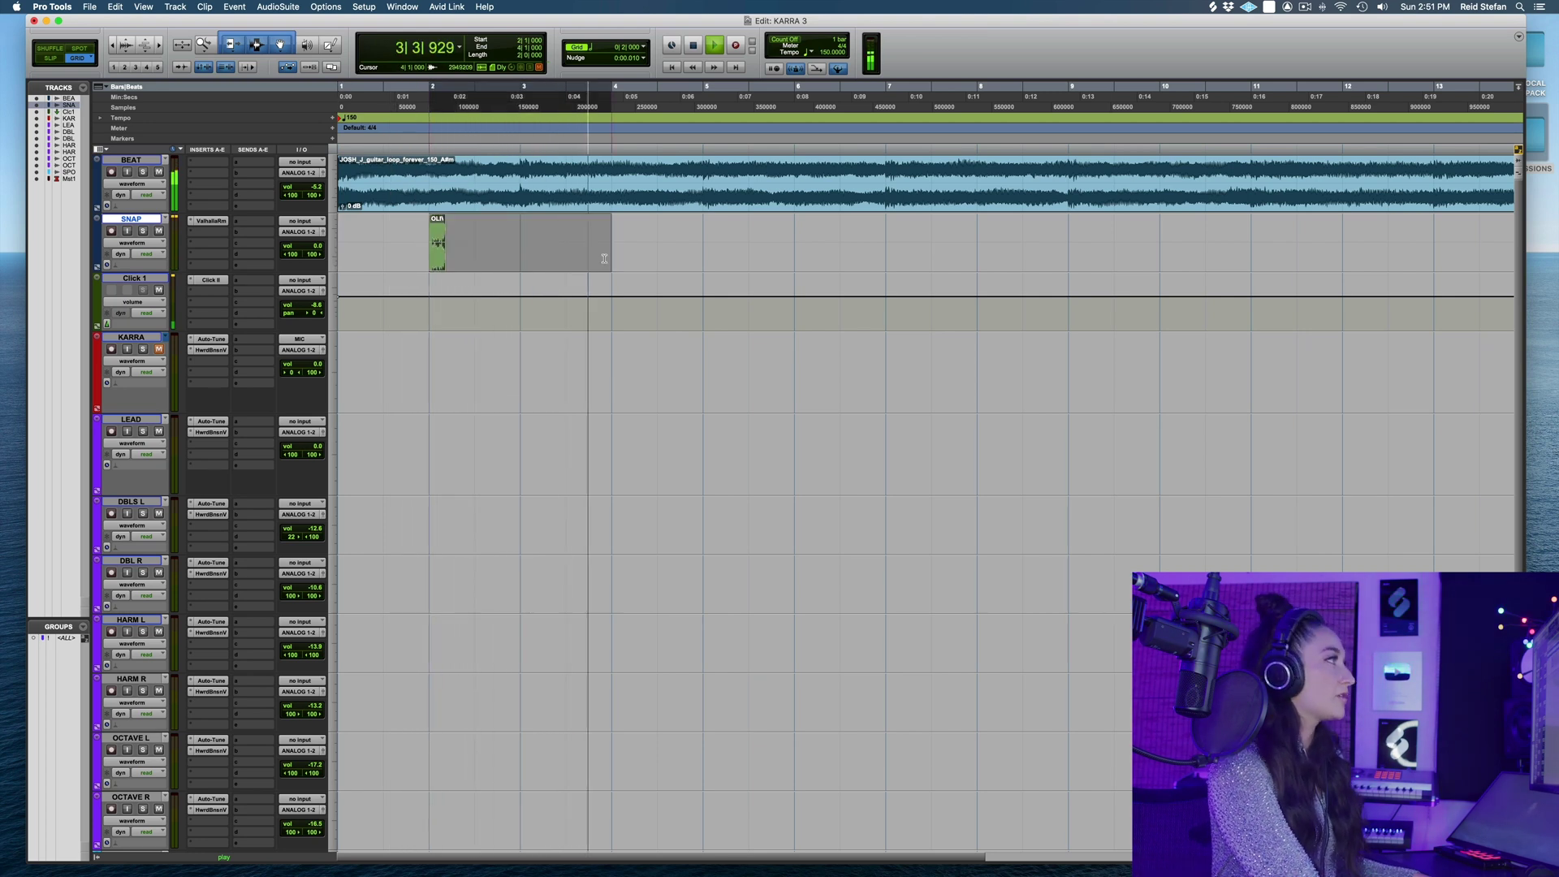
key("space")
key("super+d")
key("super+d")
key("super+d")
key("super+d")
key("super+d")
key("super+d")
key("super+d")
key("super+d")
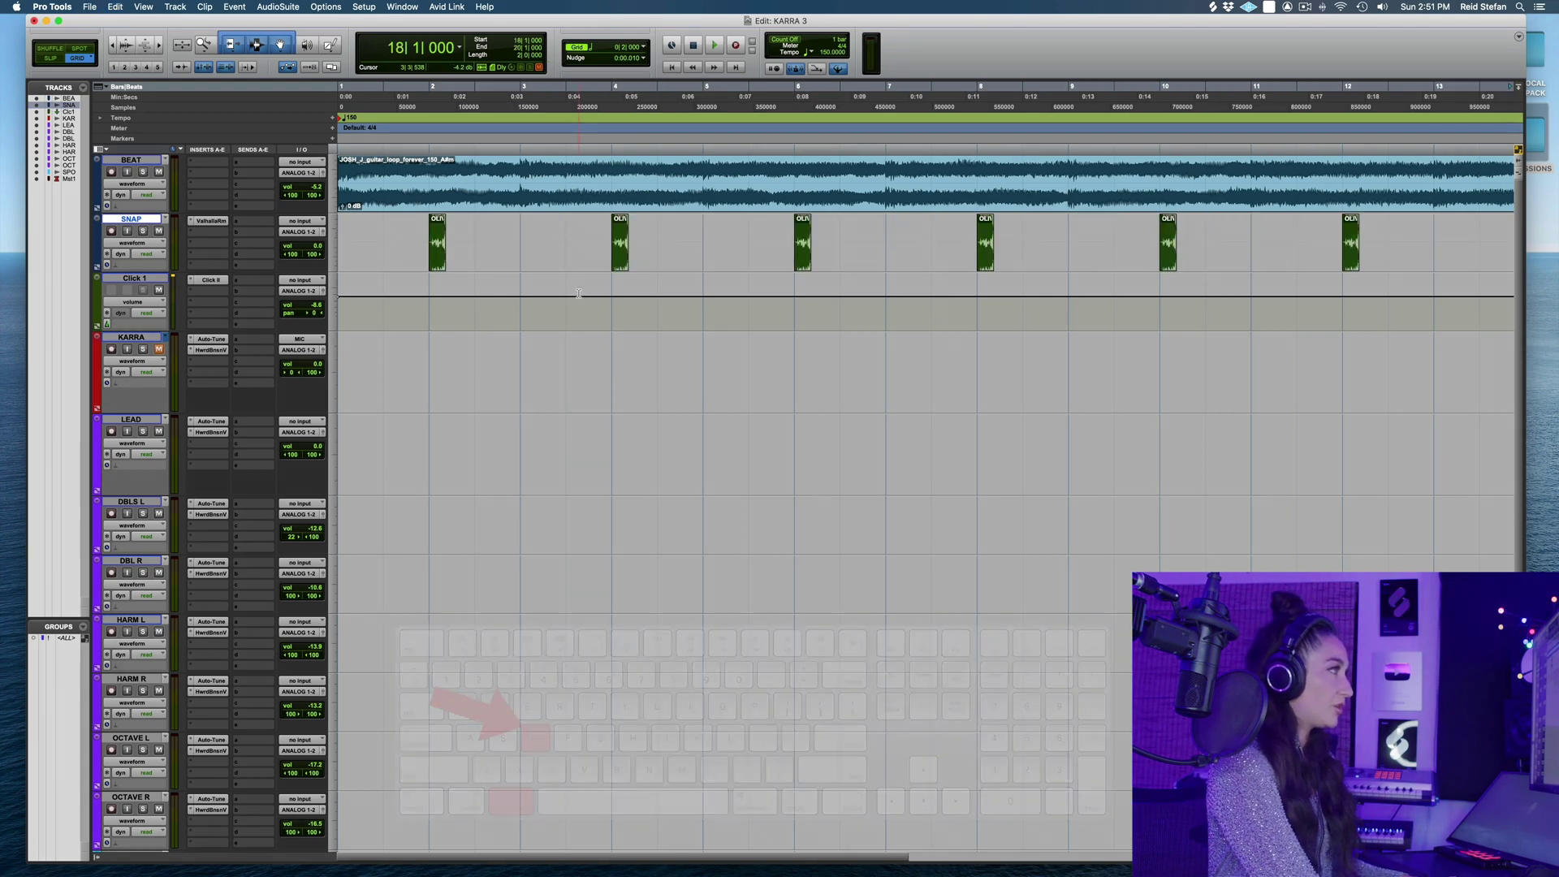
Adjust the decay of the ValhallaRoom reverb on the SNAP track and play back the beat
left_click(211, 221)
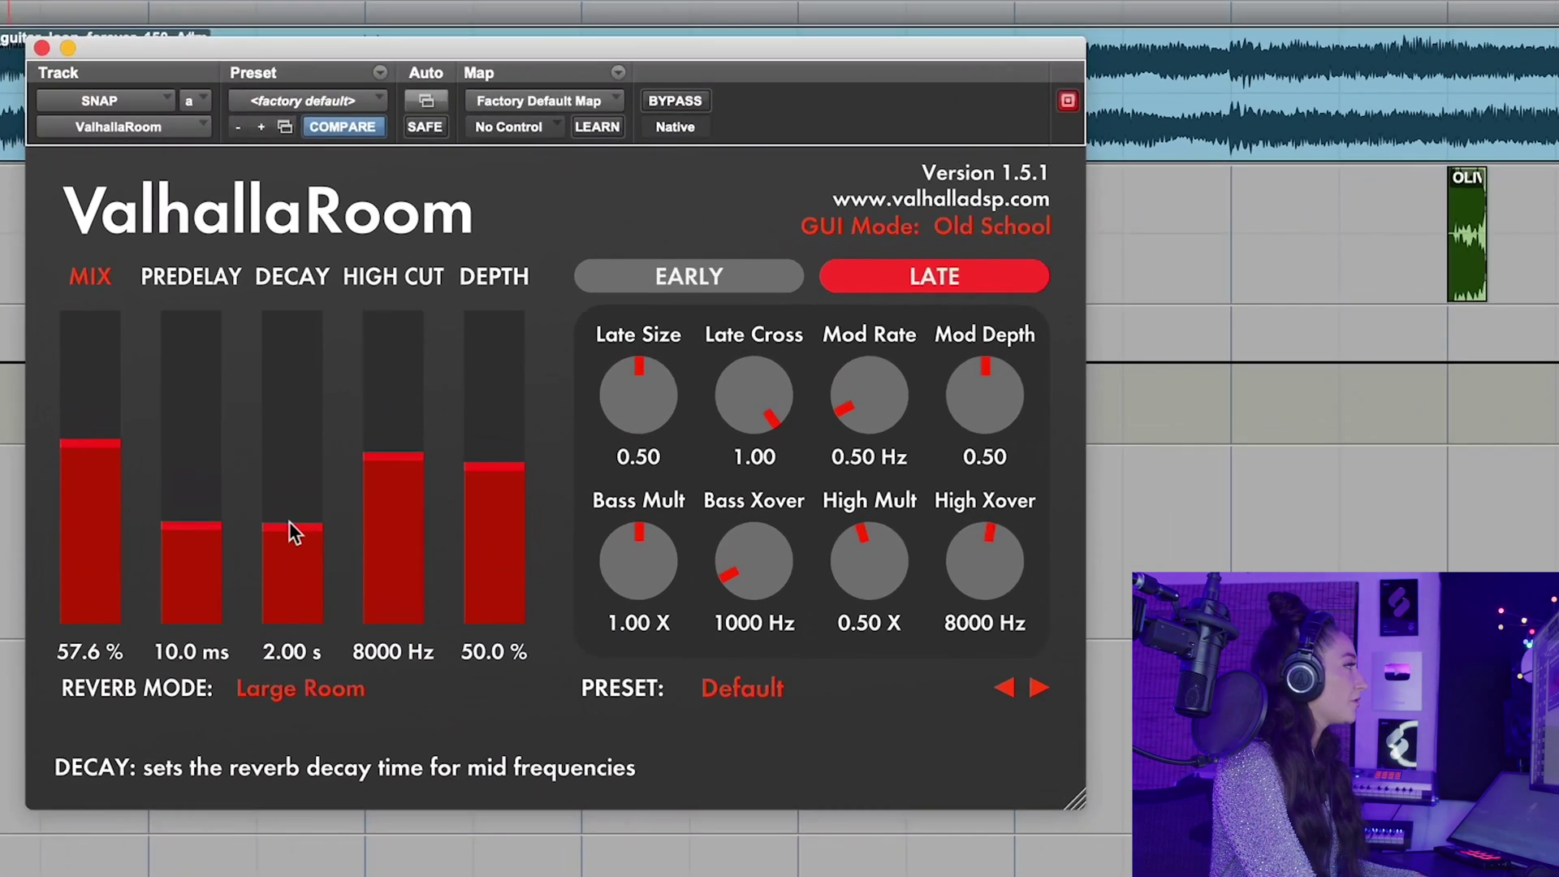
left_click_drag(289, 521, 339, 464)
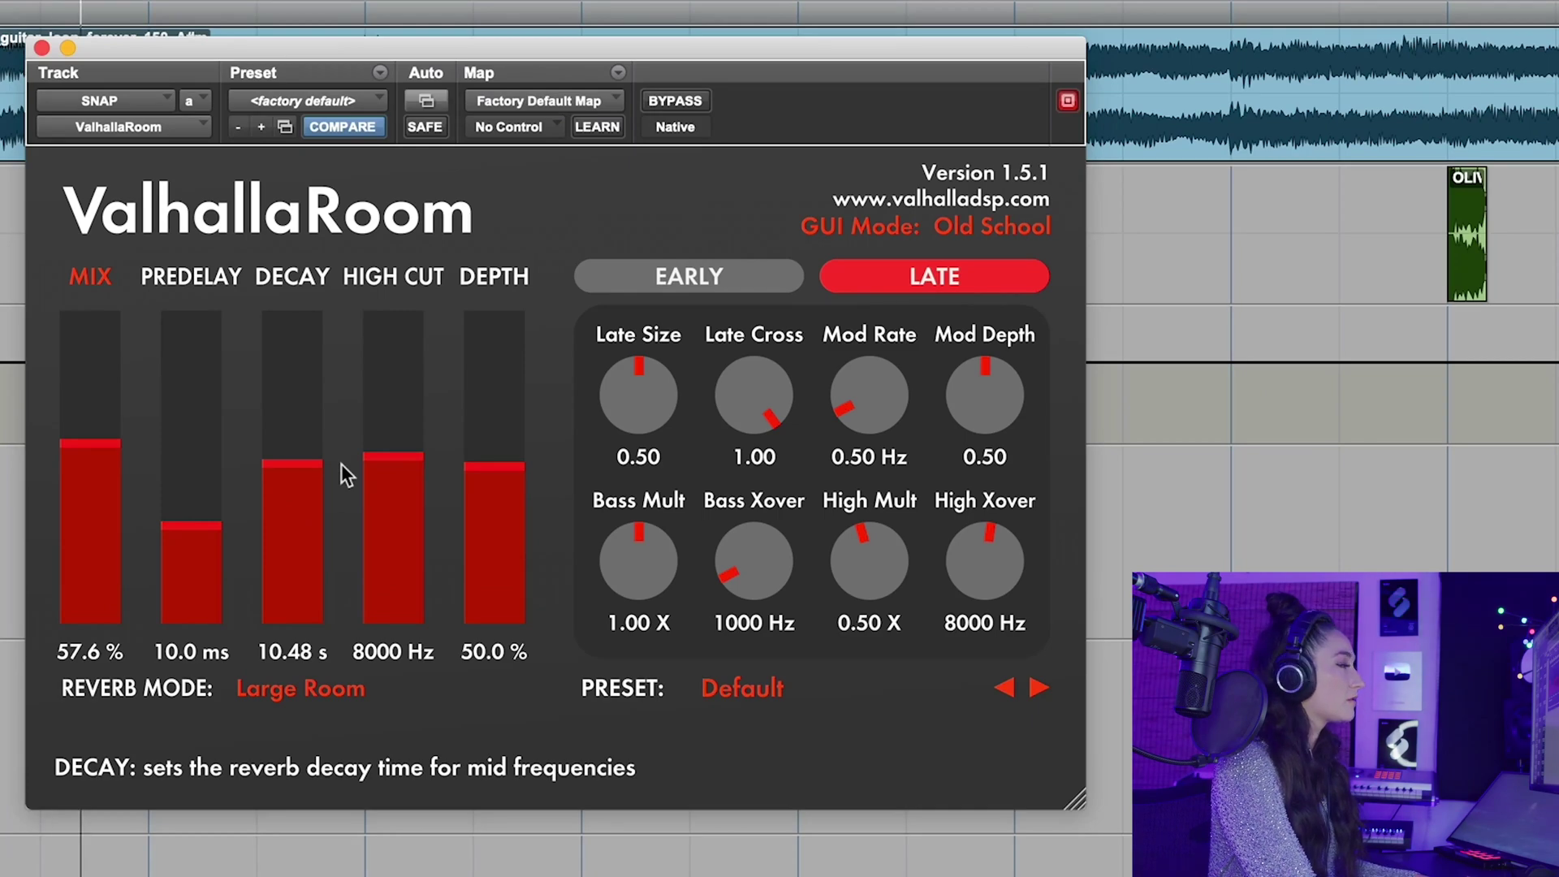
left_click_drag(301, 471, 275, 484)
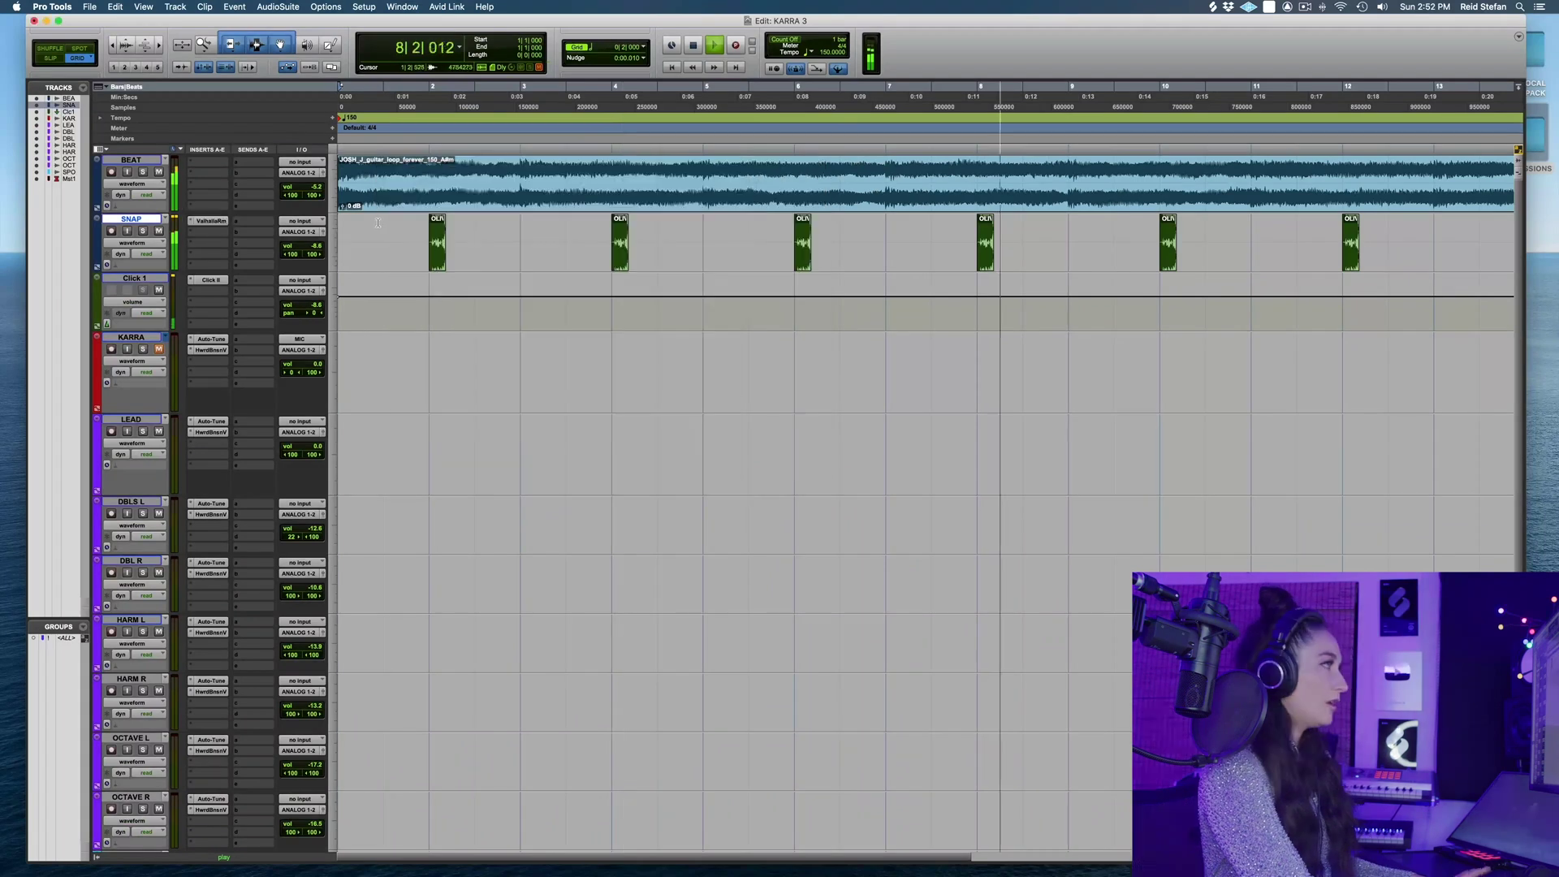
key("space")
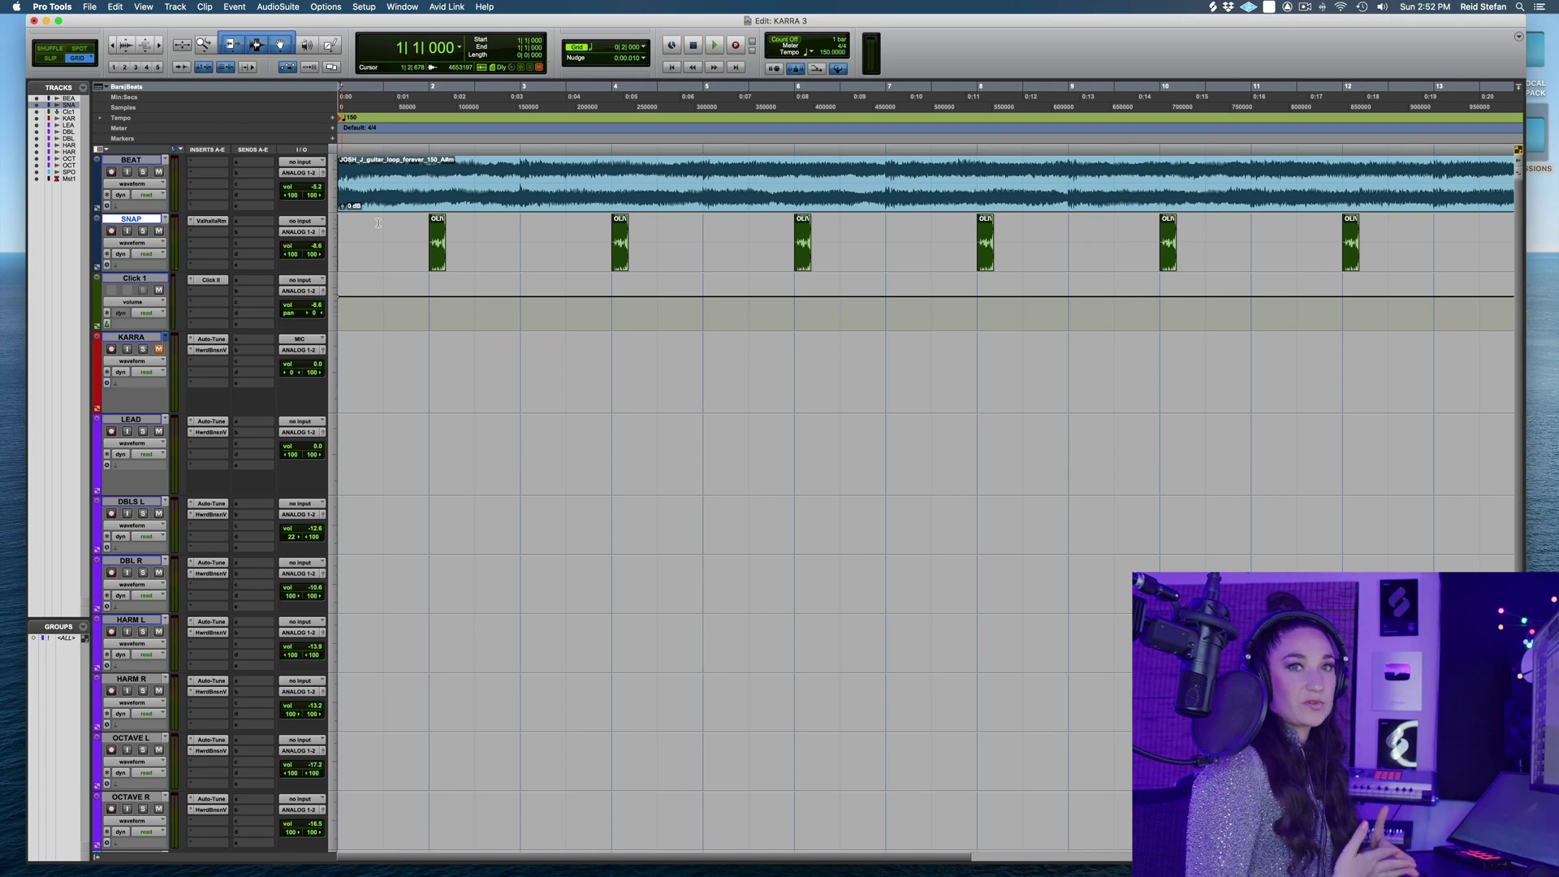
Record a lead vocal take from bar 1 to about bar 9 on the KARRA track, using the MIC input
left_click(300, 339)
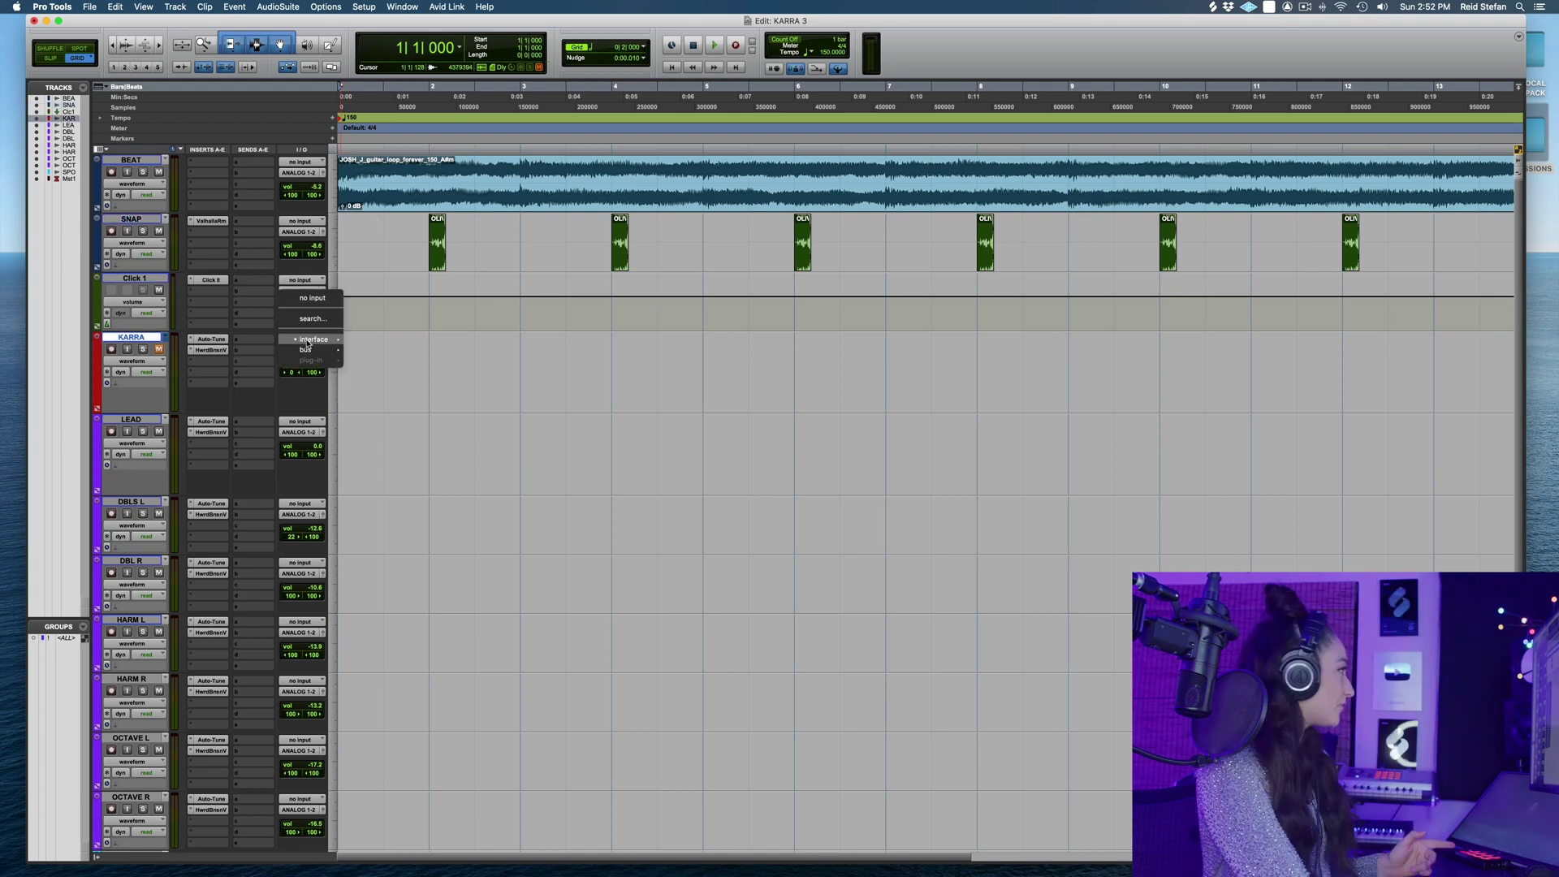
mouse_move(313, 340)
left_click(382, 317)
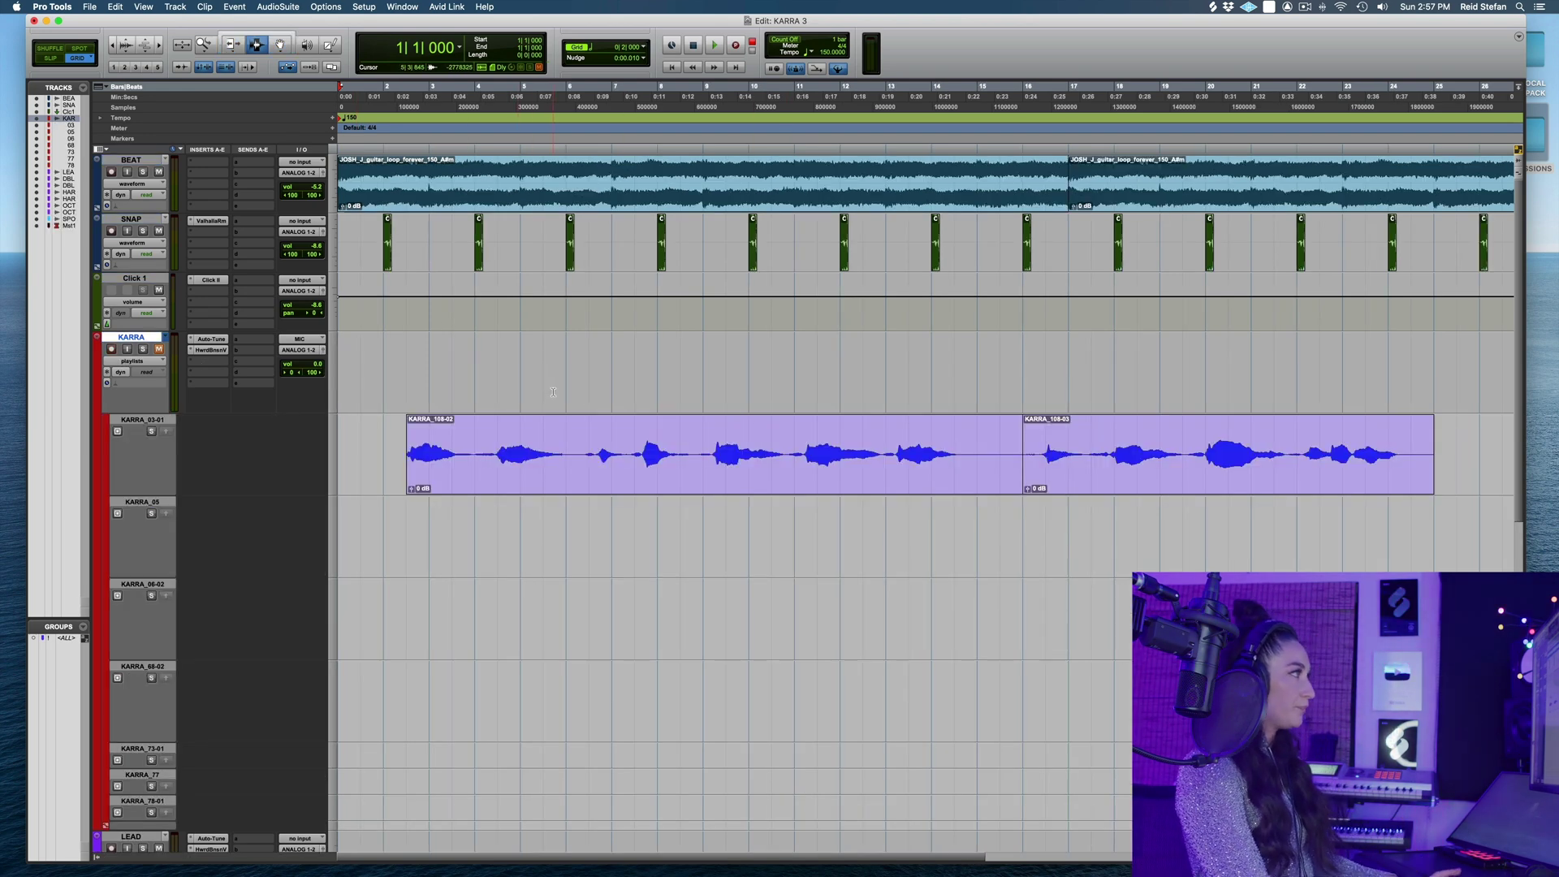
key("super+space")
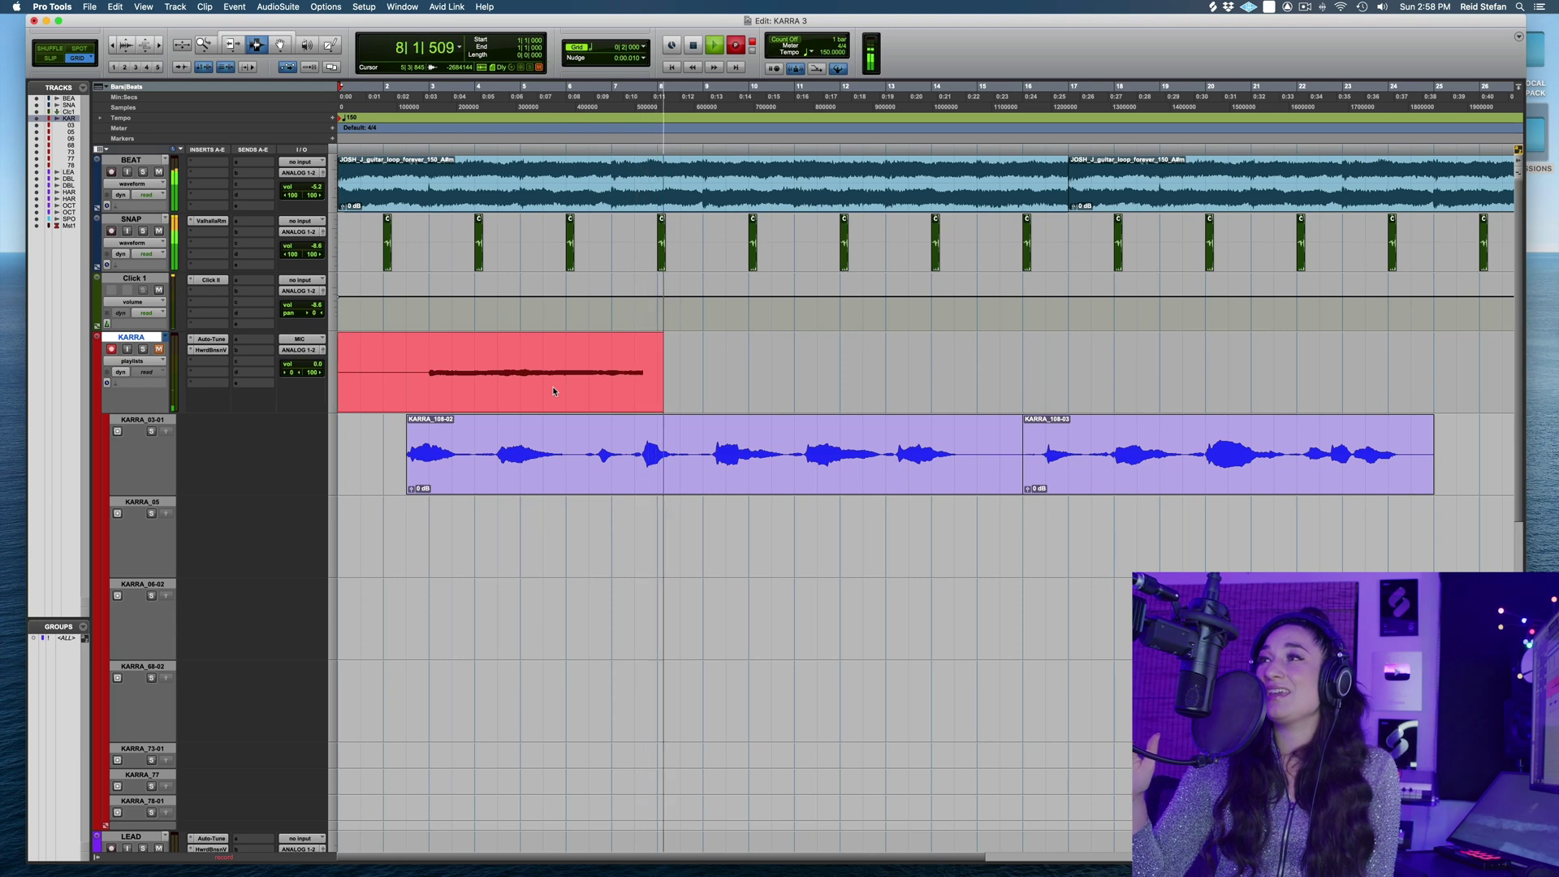
key("space")
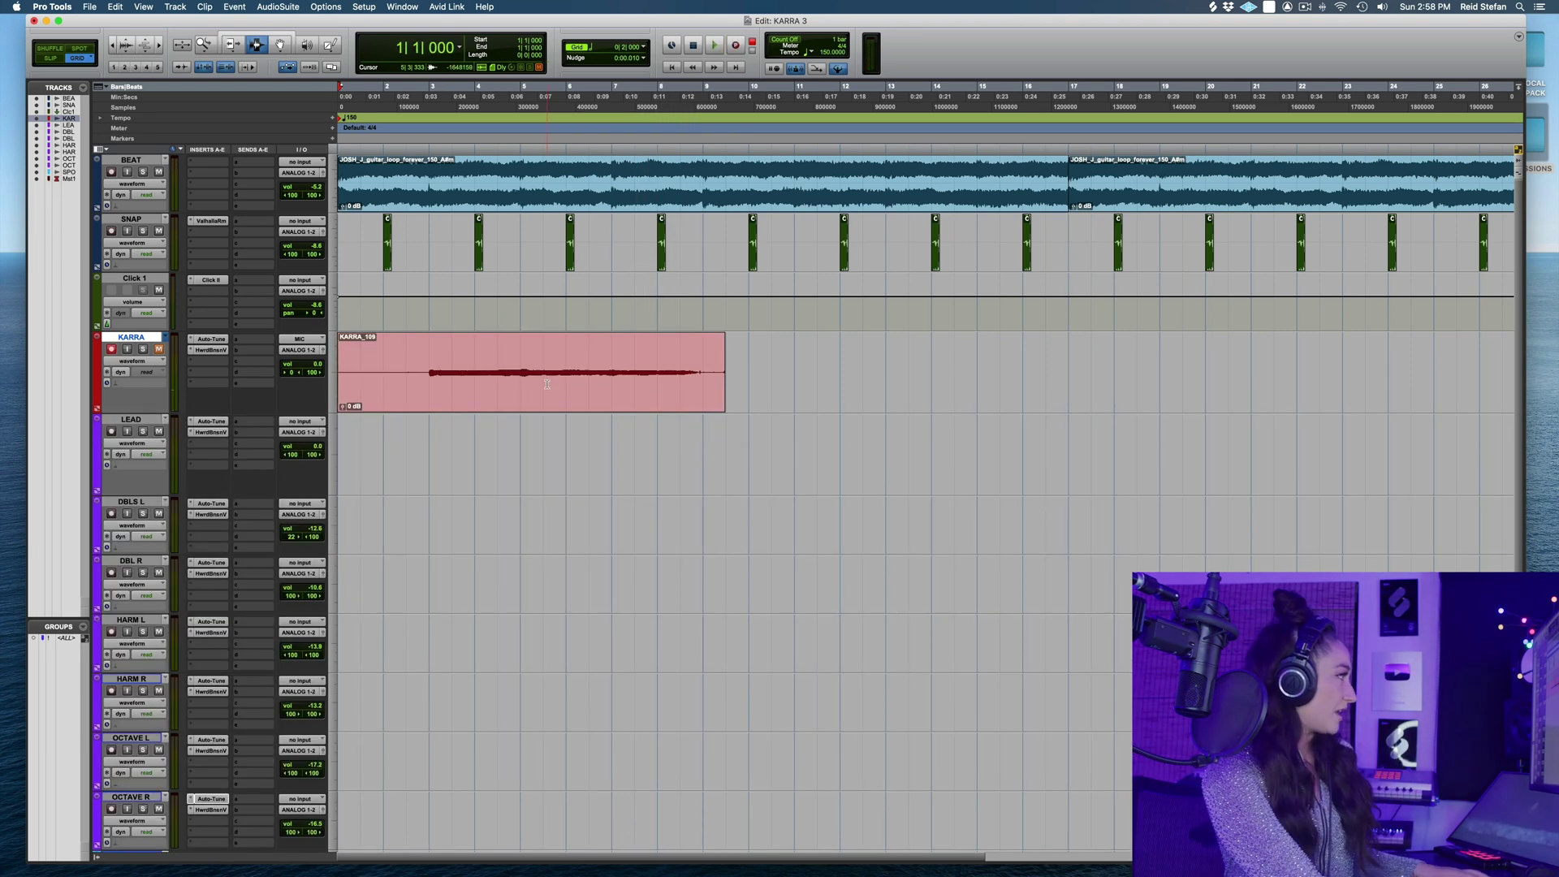
Move the recorded vocal clip to the LEAD track, delete its portion before bar 3 and play it back
key("F8")
left_click(542, 394)
left_click_drag(540, 443, 540, 443)
key("F7+F8")
mouse_move(409, 445)
left_mouse_down()
mouse_move(306, 459)
mouse_move(415, 457)
left_mouse_up()
key("Delete")
key("Delete")
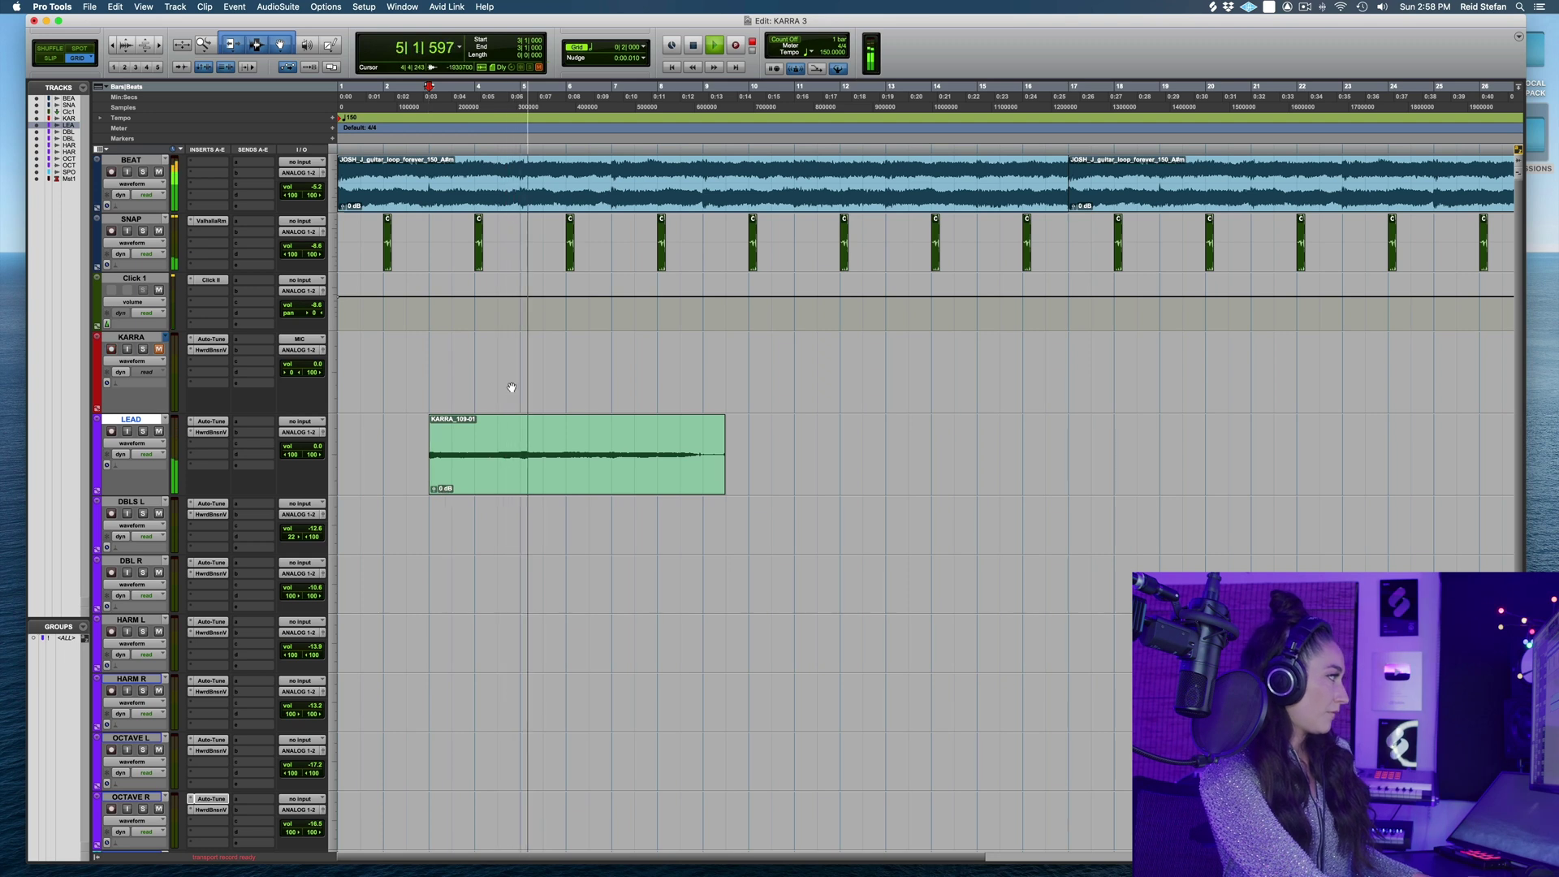
left_click(491, 477)
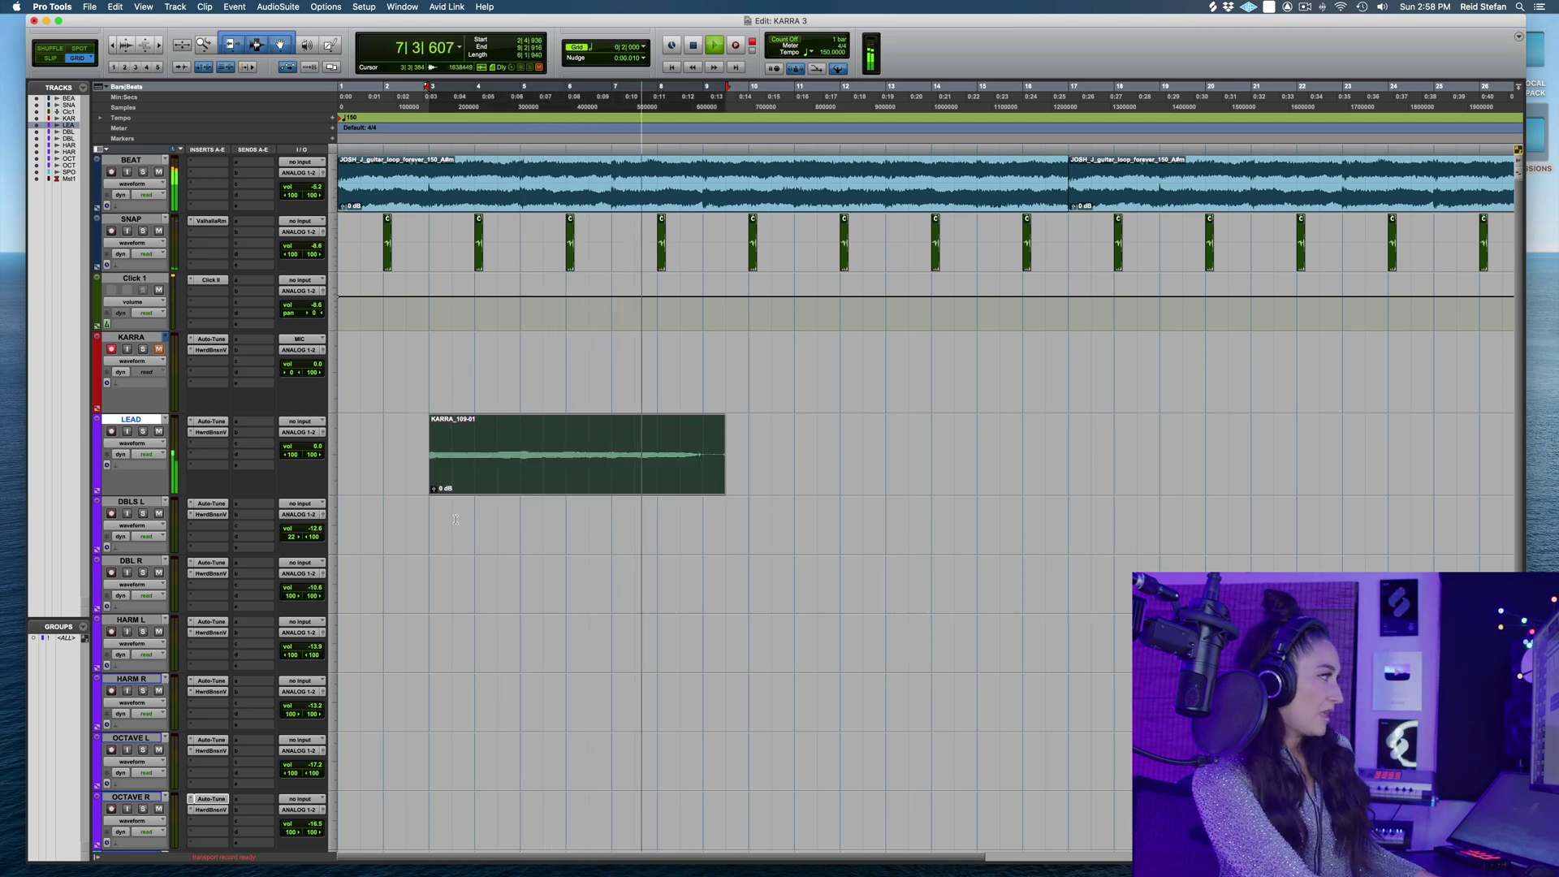
key("space")
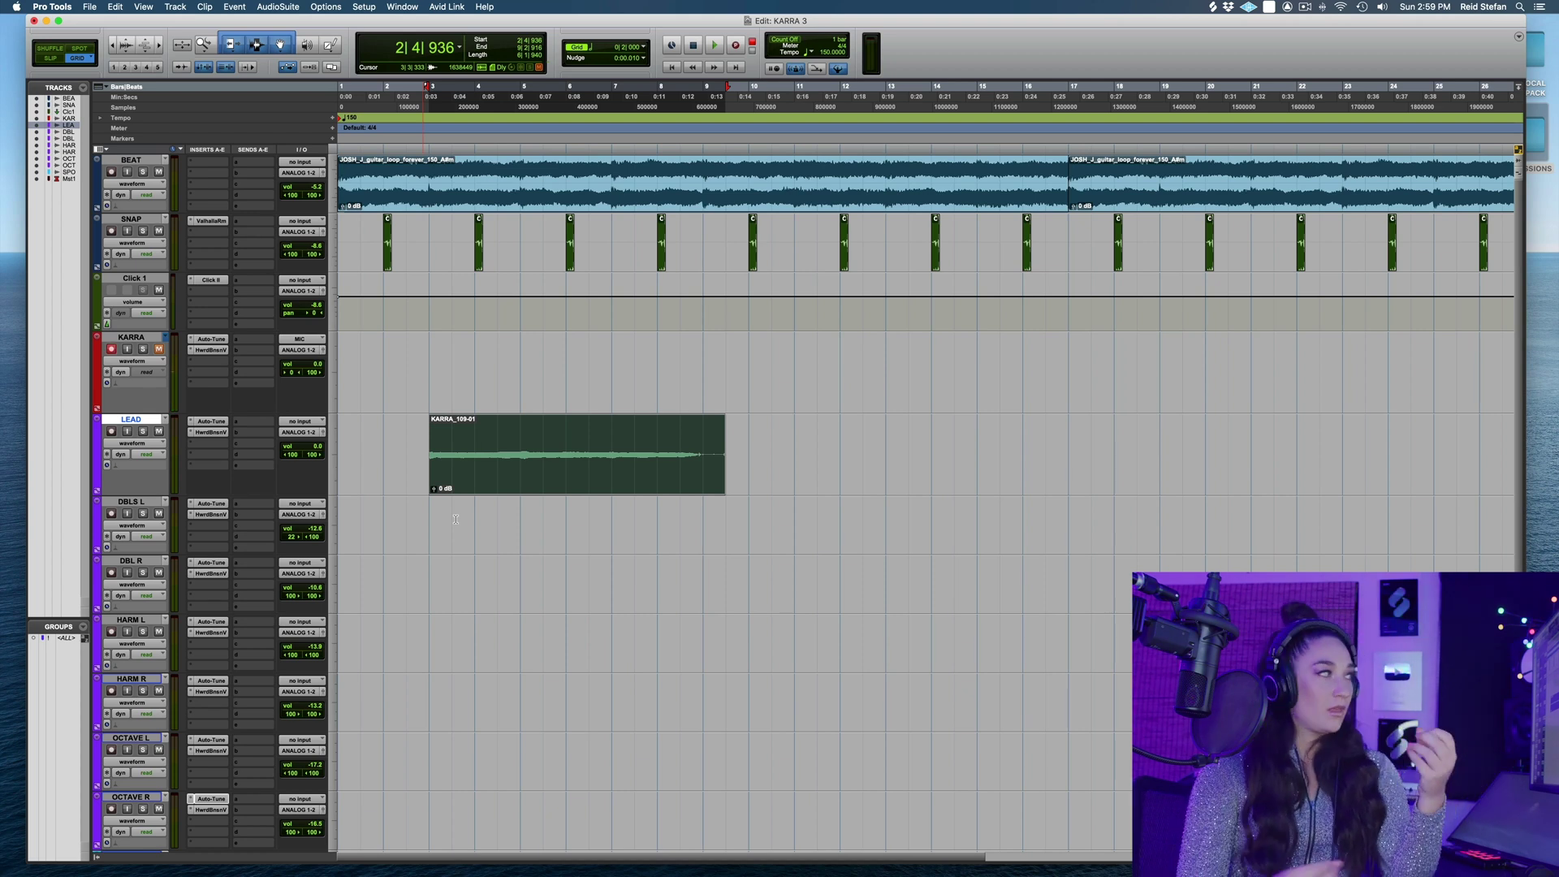
Record two vocal doubles from bar 1 on KARRA and place them on DBLS L and DBL R, trimmed to start at bar 3
left_click(340, 350)
key("super+space")
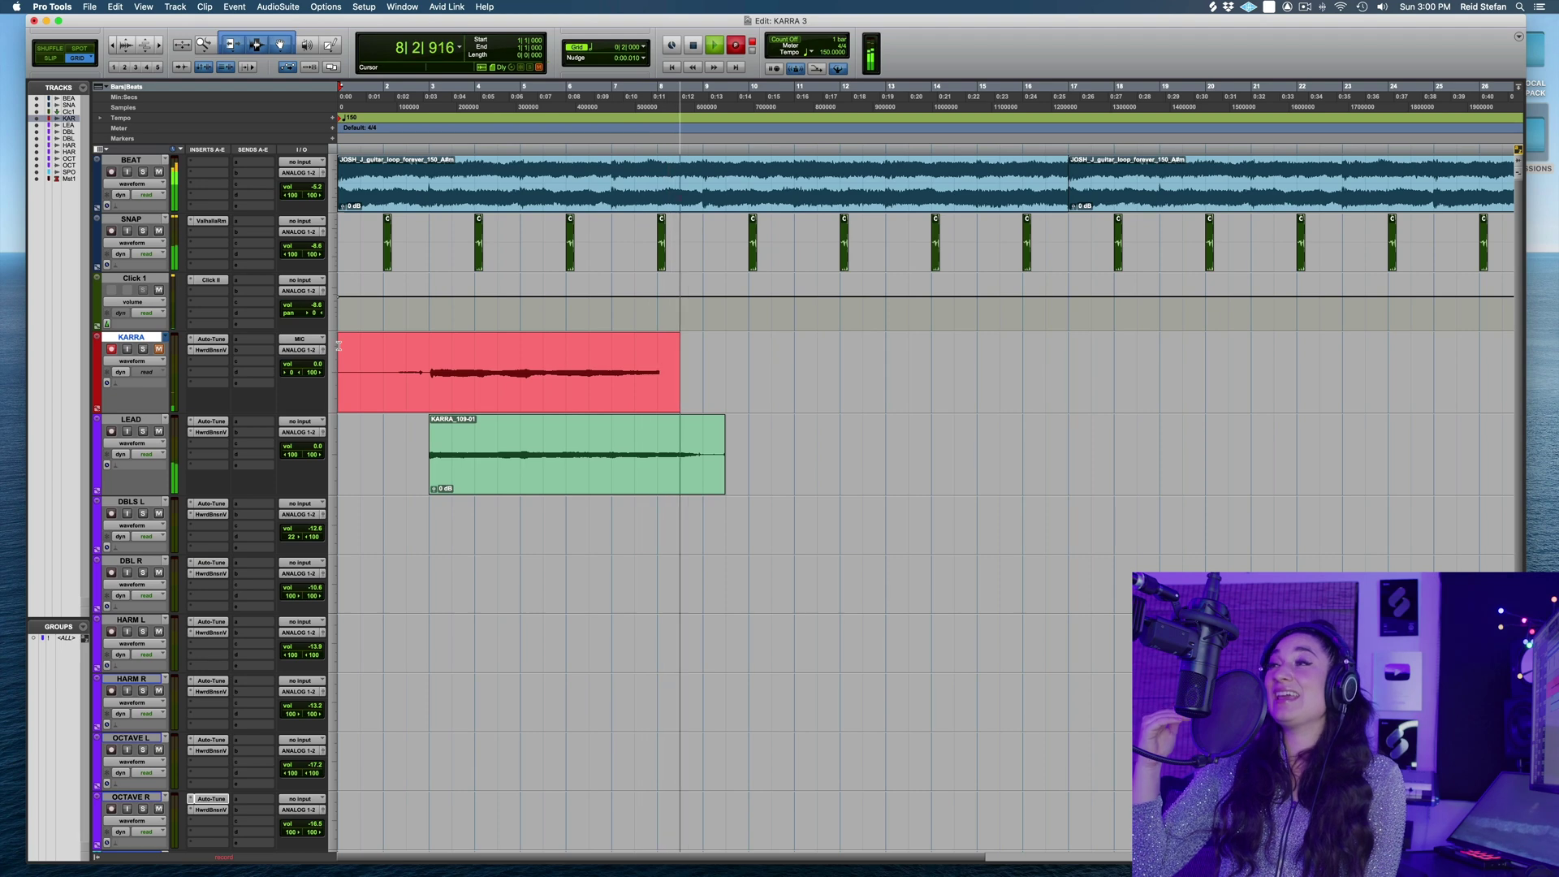
left_click_drag(504, 591, 203, 562)
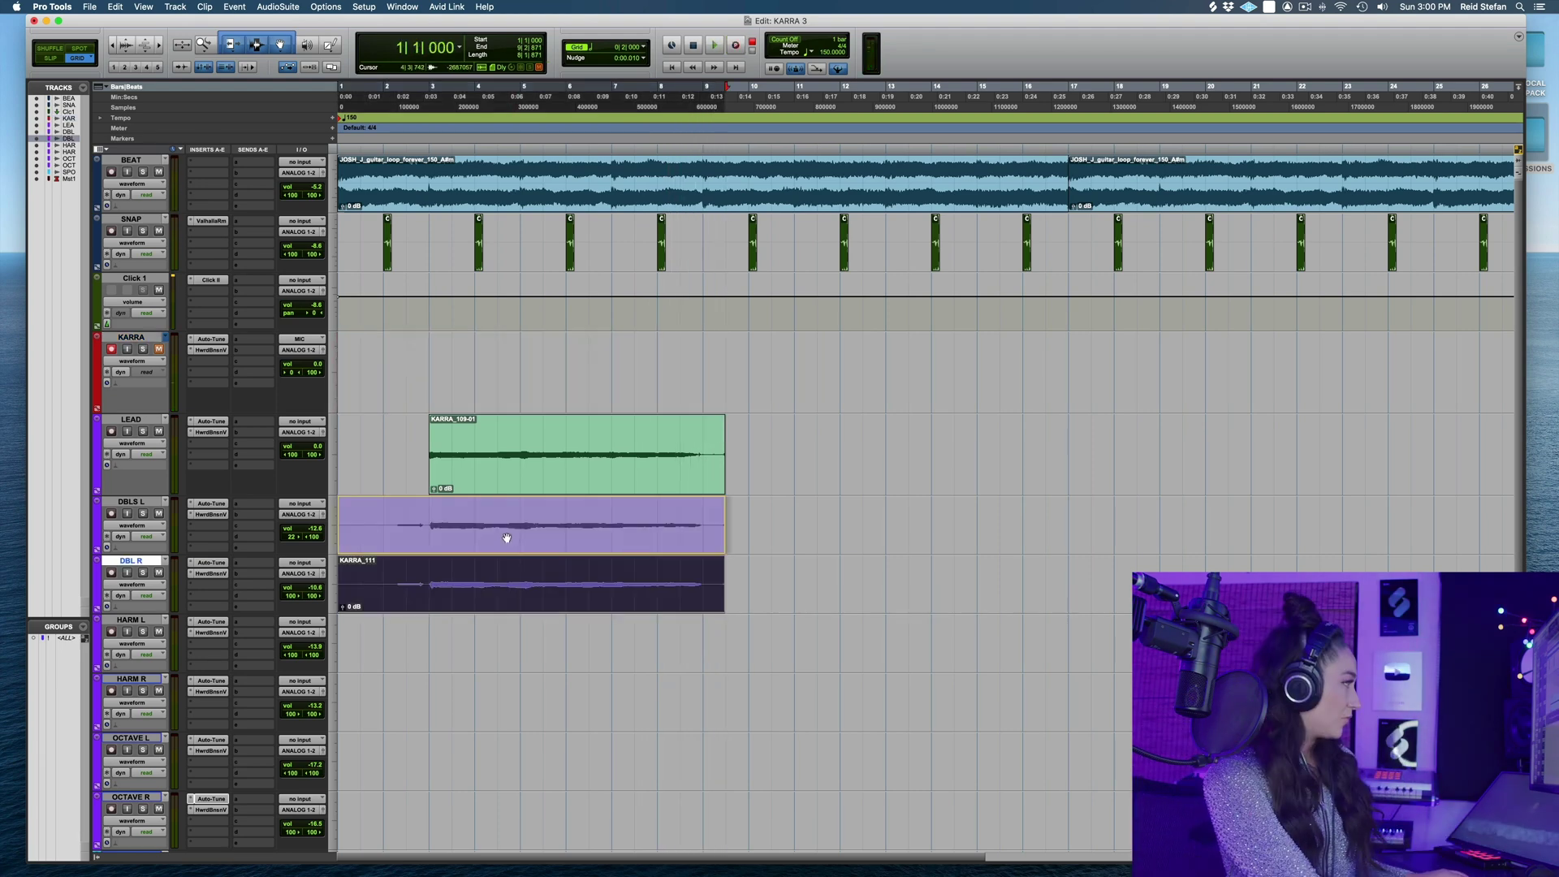
key("Delete")
key("super+space")
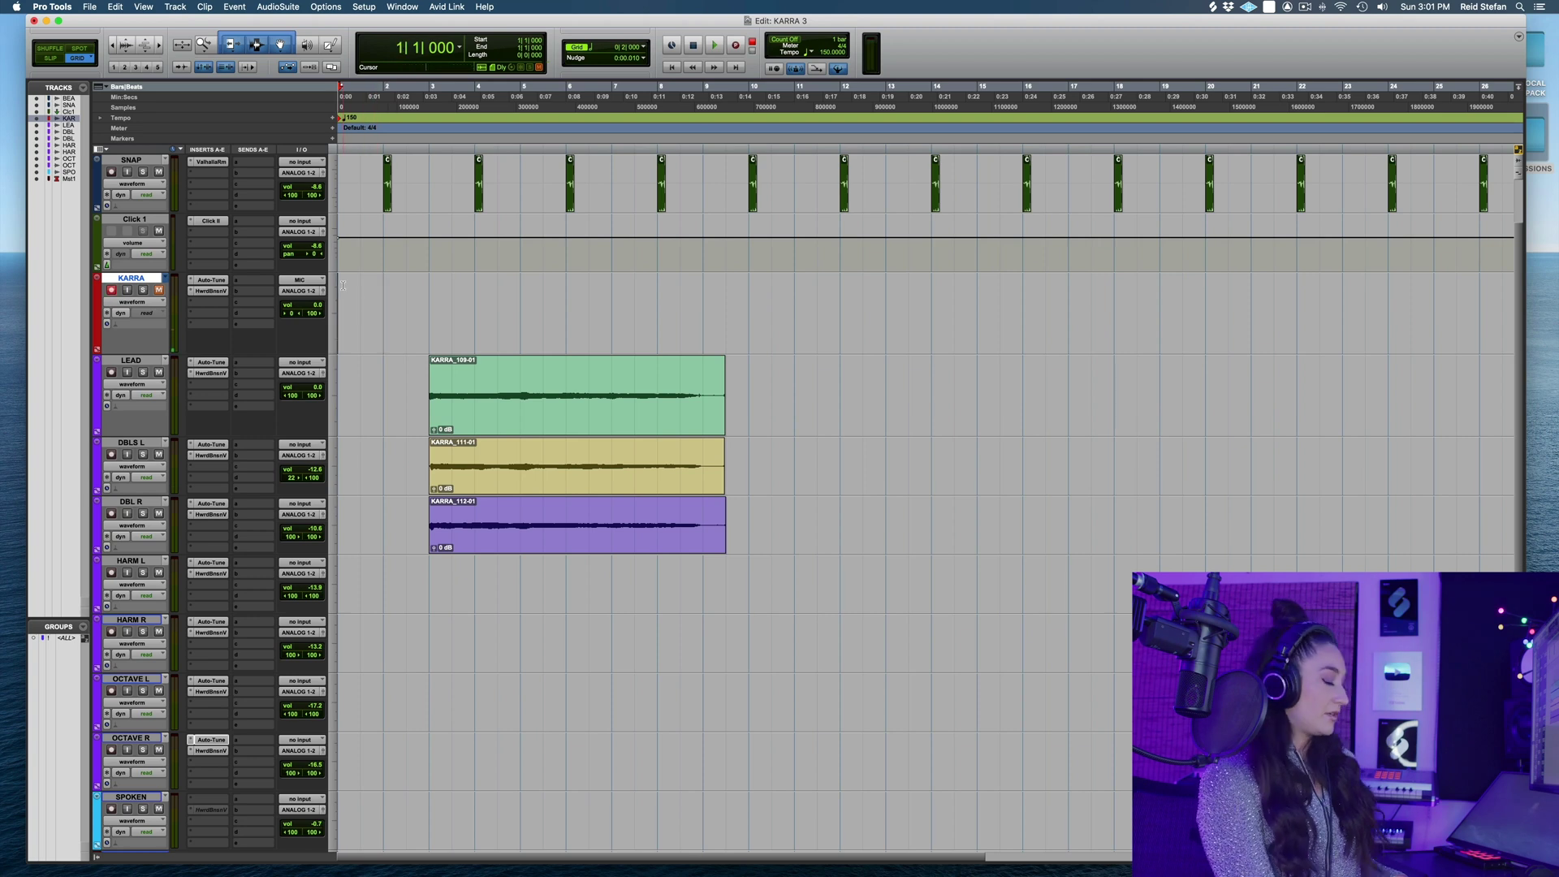
Record a harmony vocal from bar 1 on KARRA, delete its portion before bar 3 and move the clip to HARM L
key("super+space")
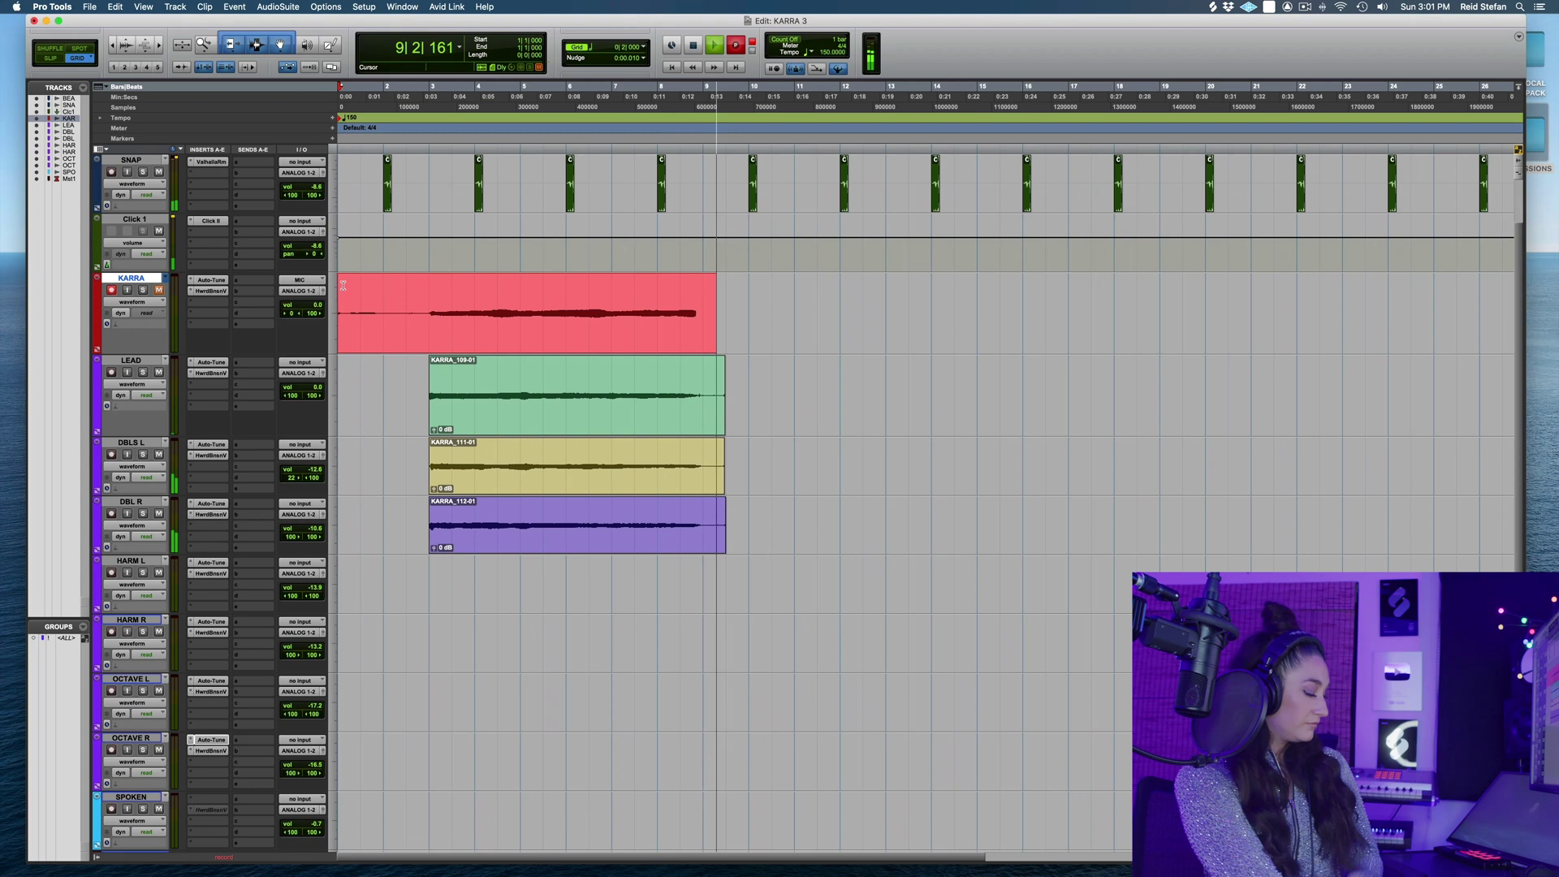
key("super+period")
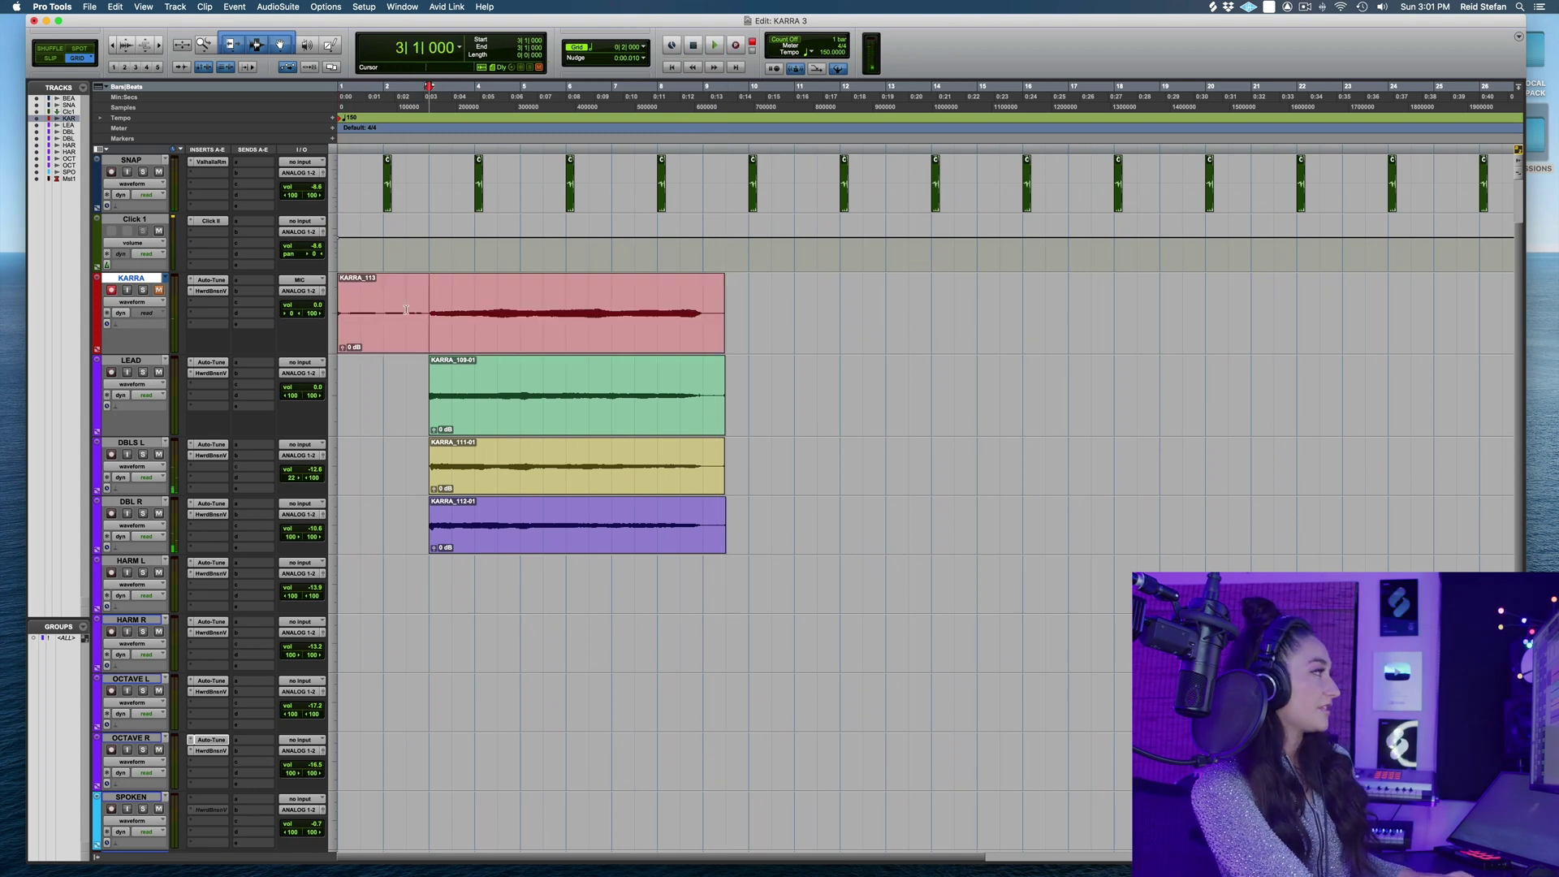
left_click_drag(406, 310, 327, 300)
key("BackSpace")
left_click_drag(610, 346, 624, 581)
Record a second harmony vocal from bar 1 on KARRA, move it to HARM R and delete its portion before bar 3
left_click(342, 288)
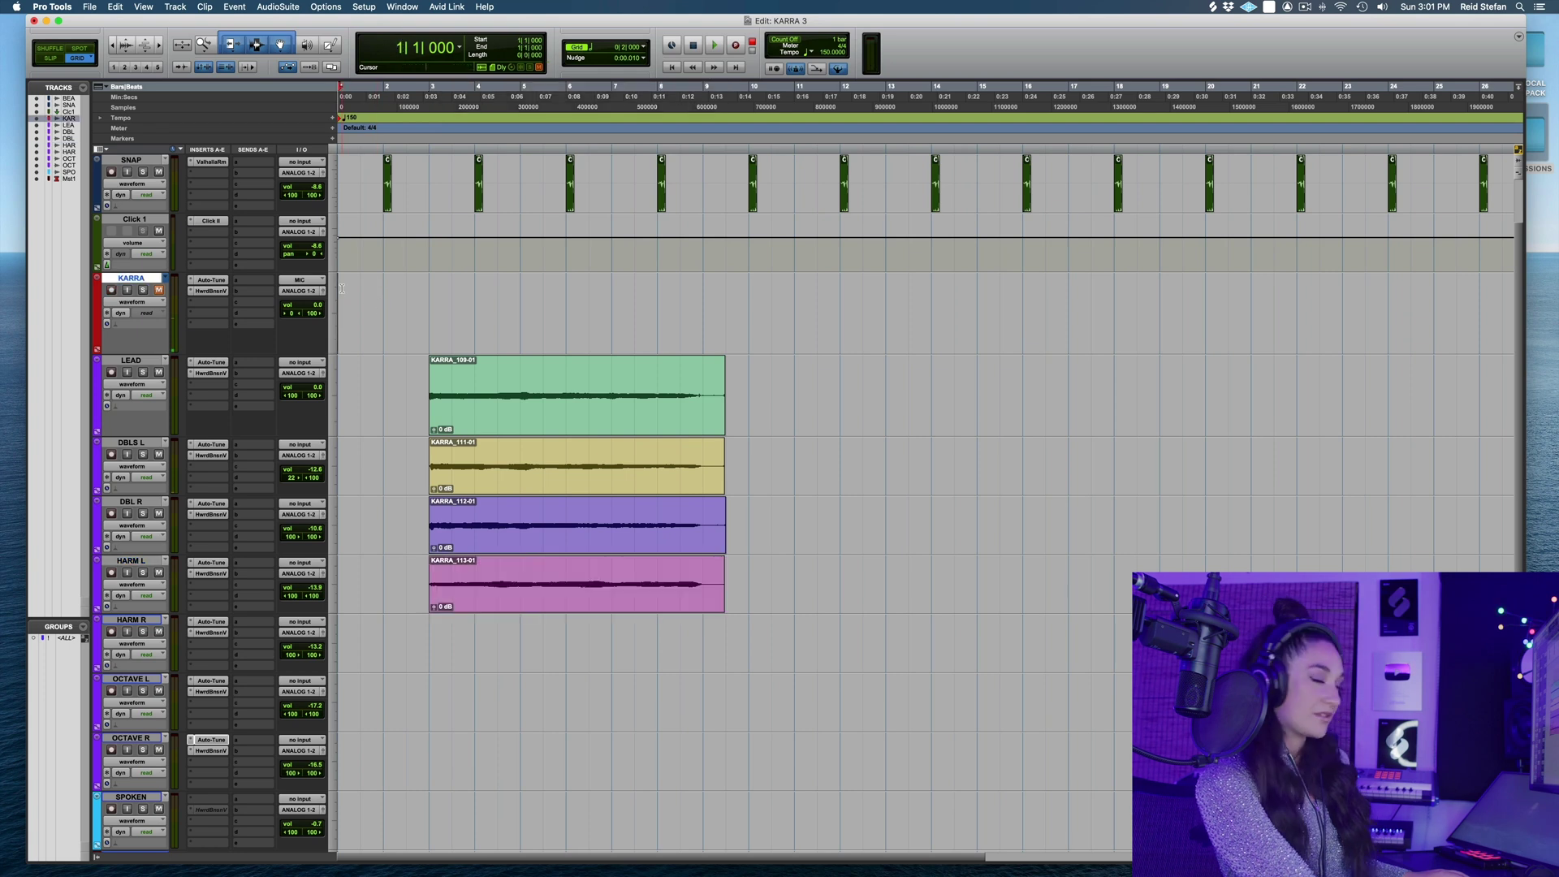
key("super+space")
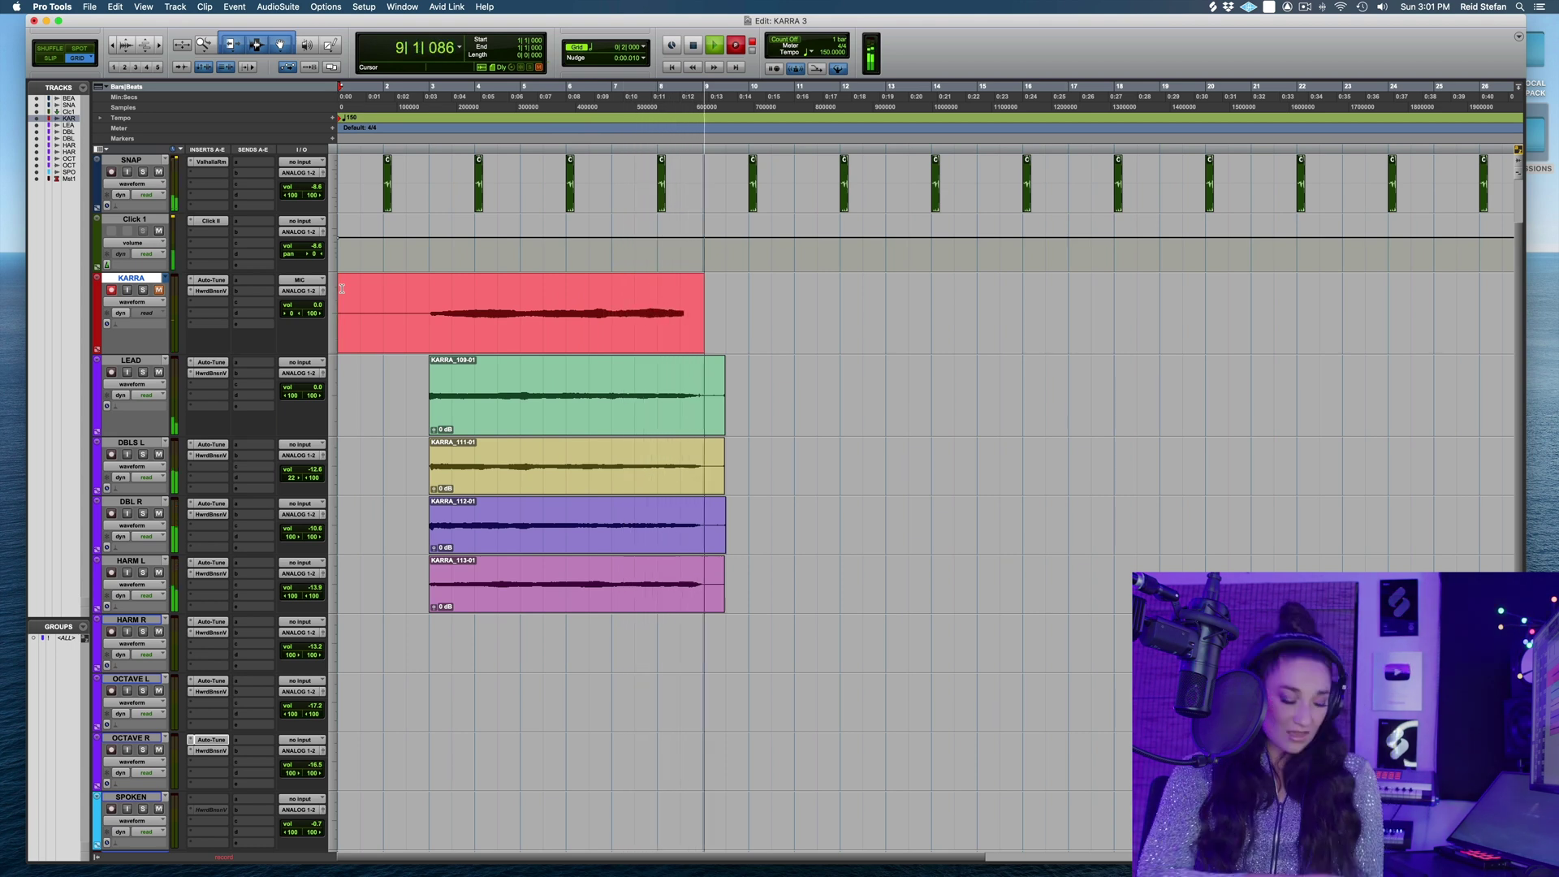
key("space")
left_click_drag(423, 345, 341, 634)
key("space")
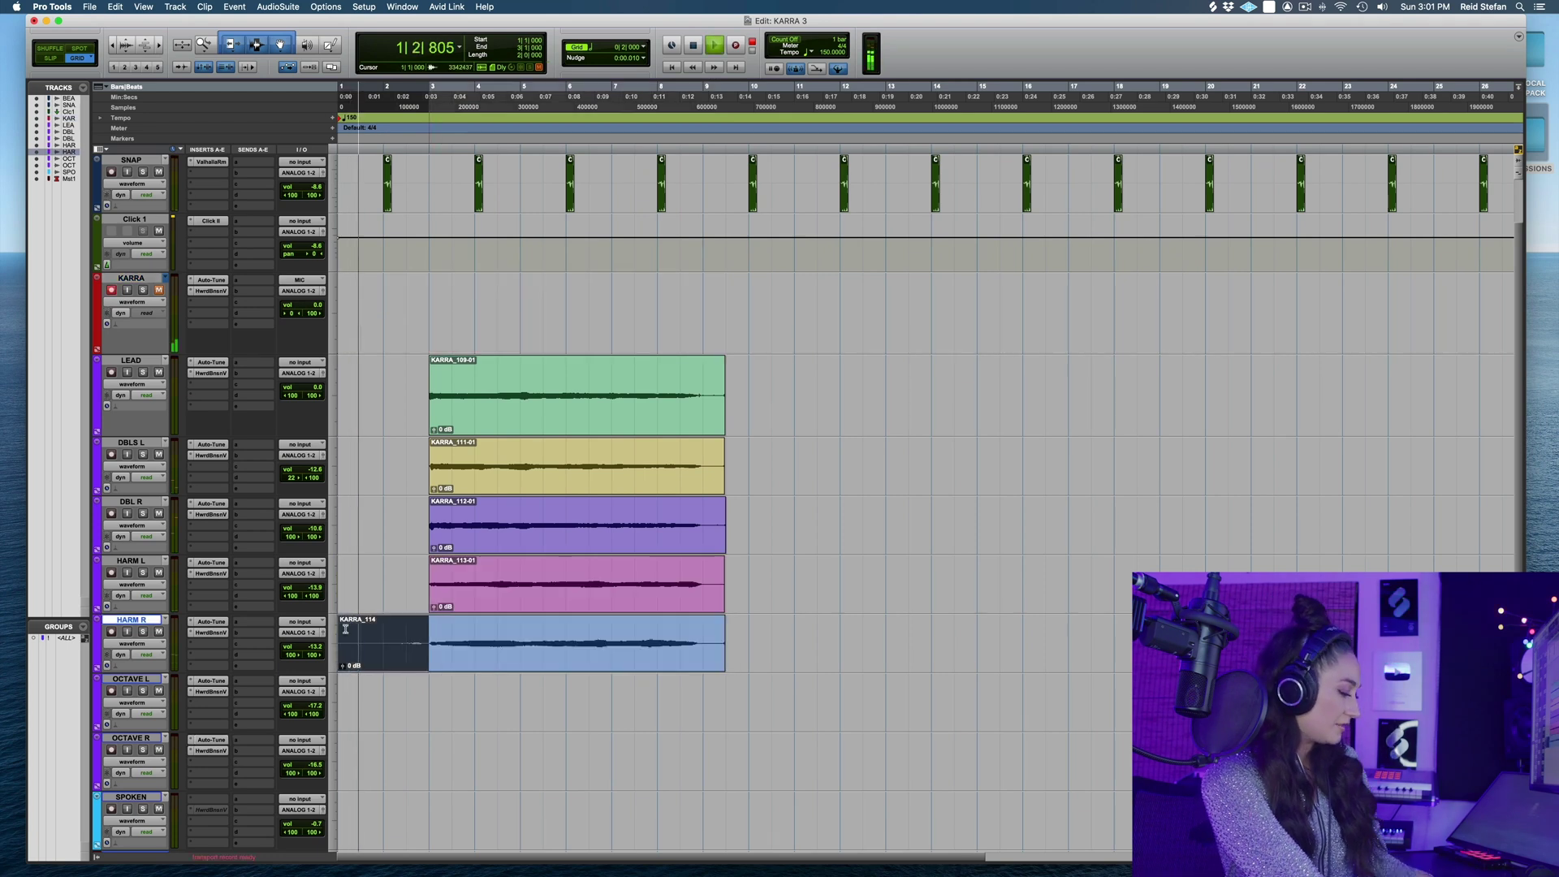
key("Delete")
left_click(413, 637)
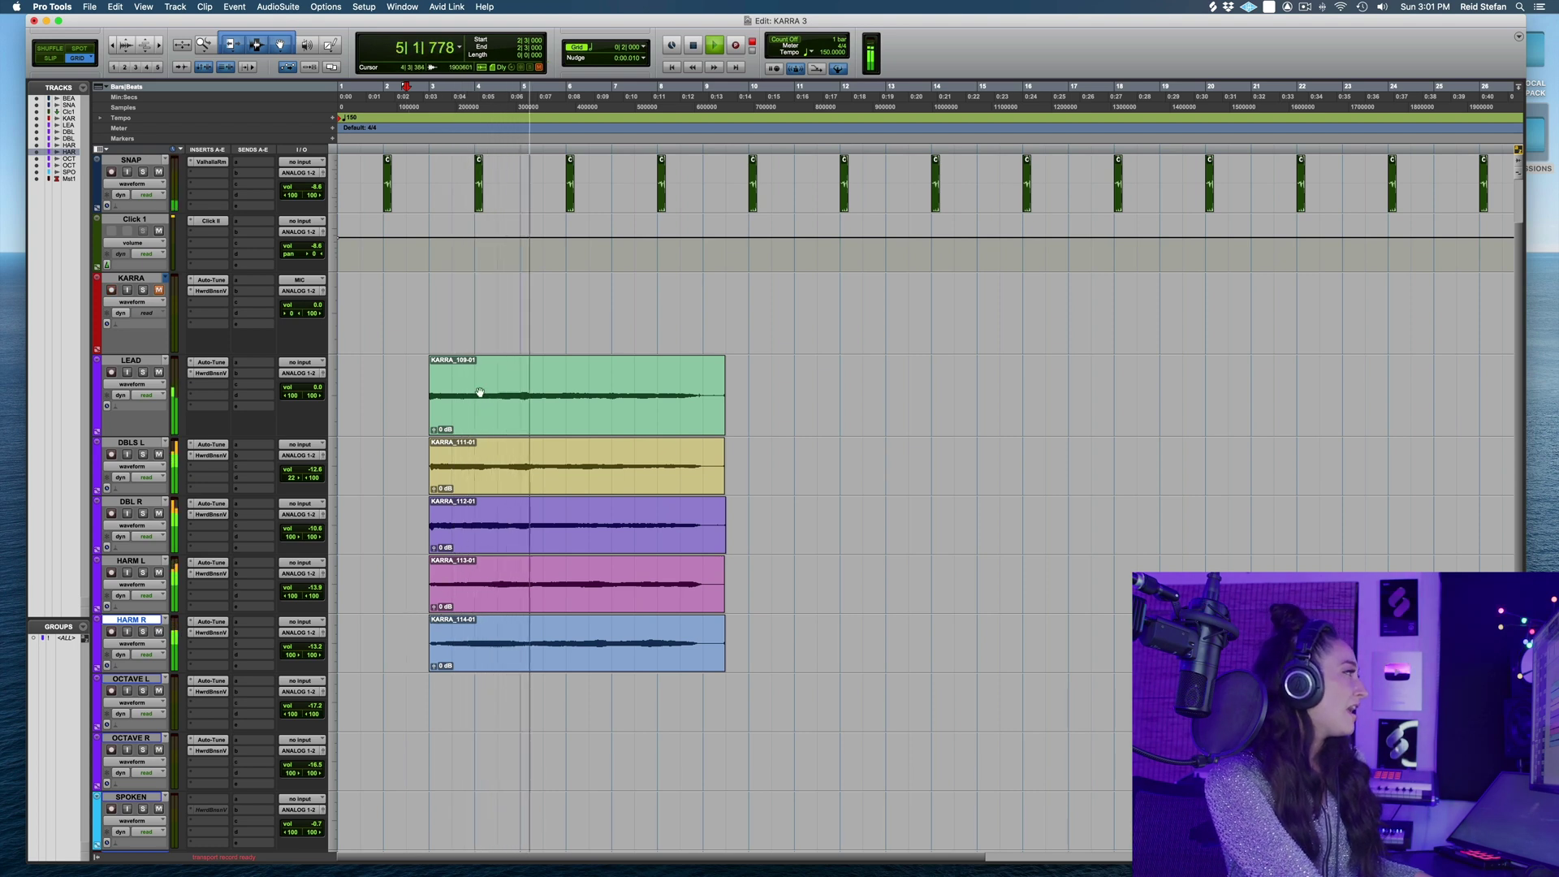
left_click(385, 304)
key("space")
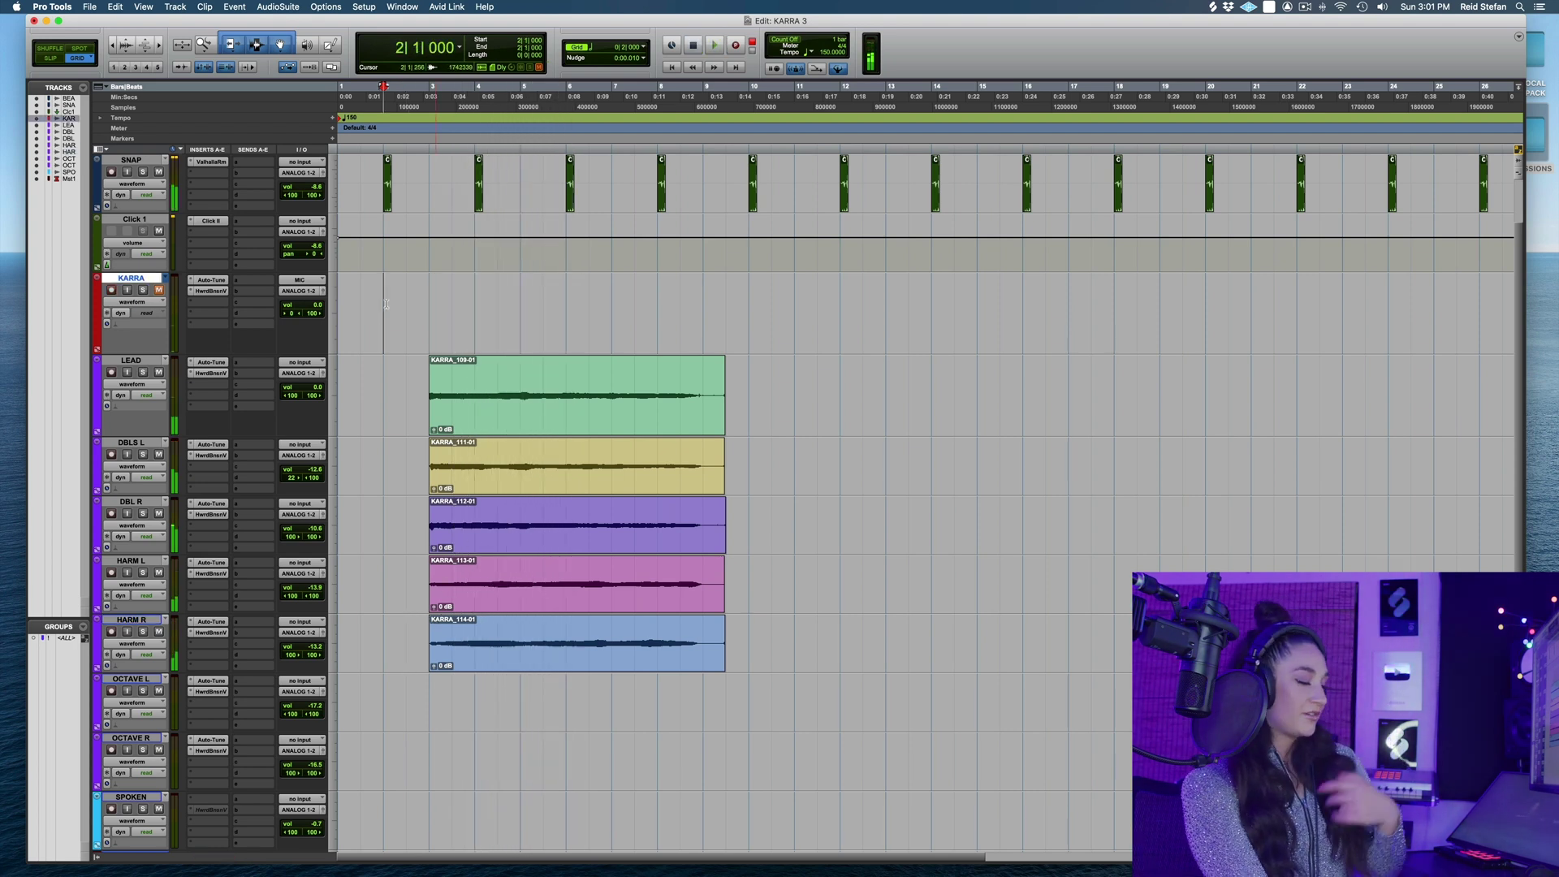
key("super+space")
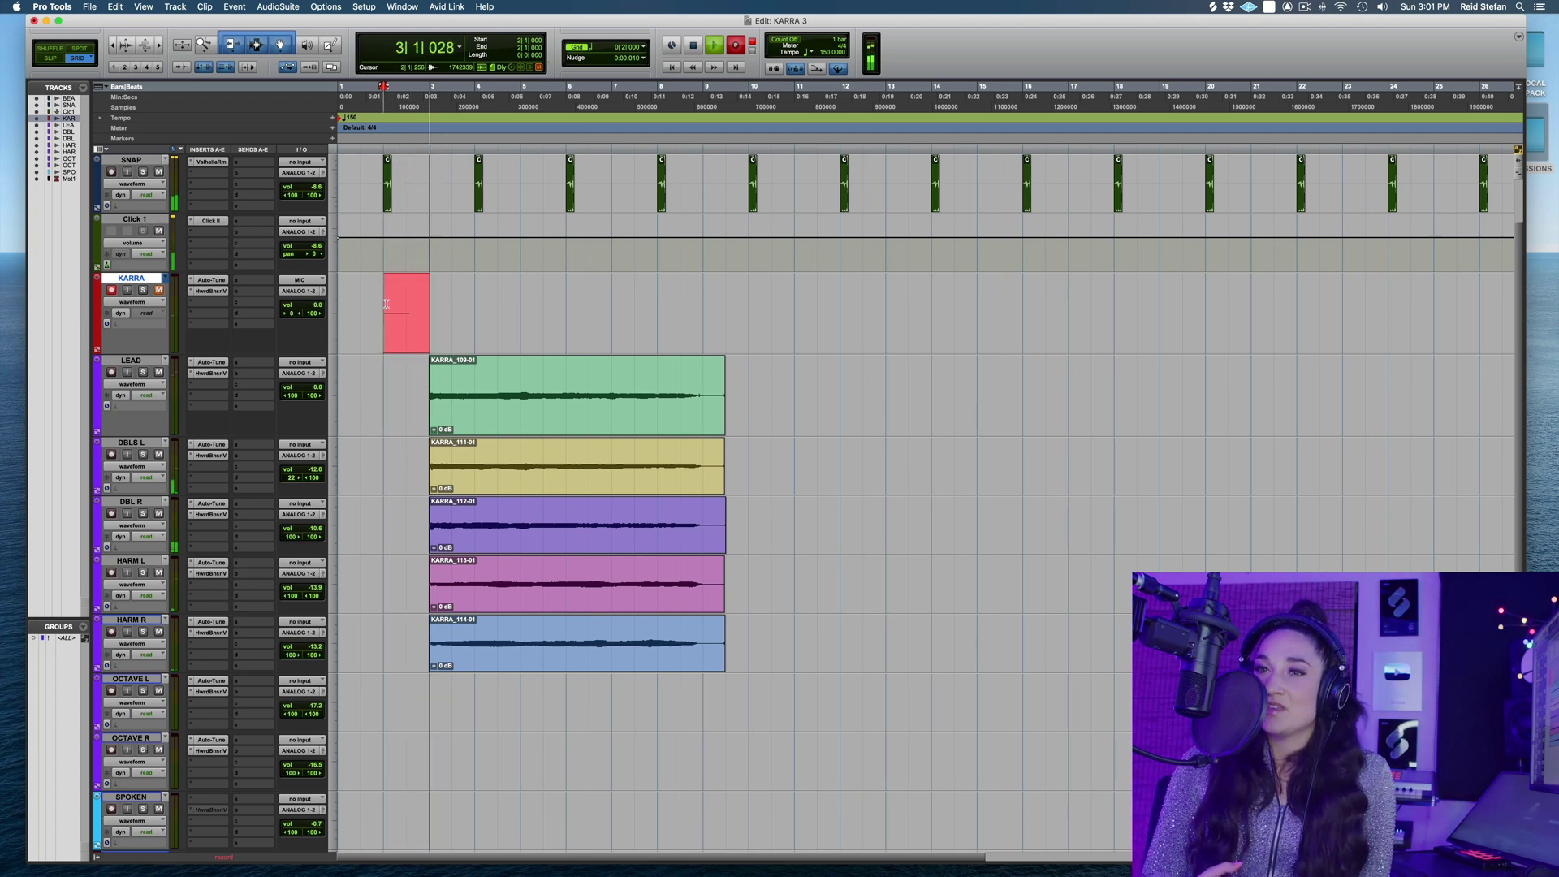
key("space")
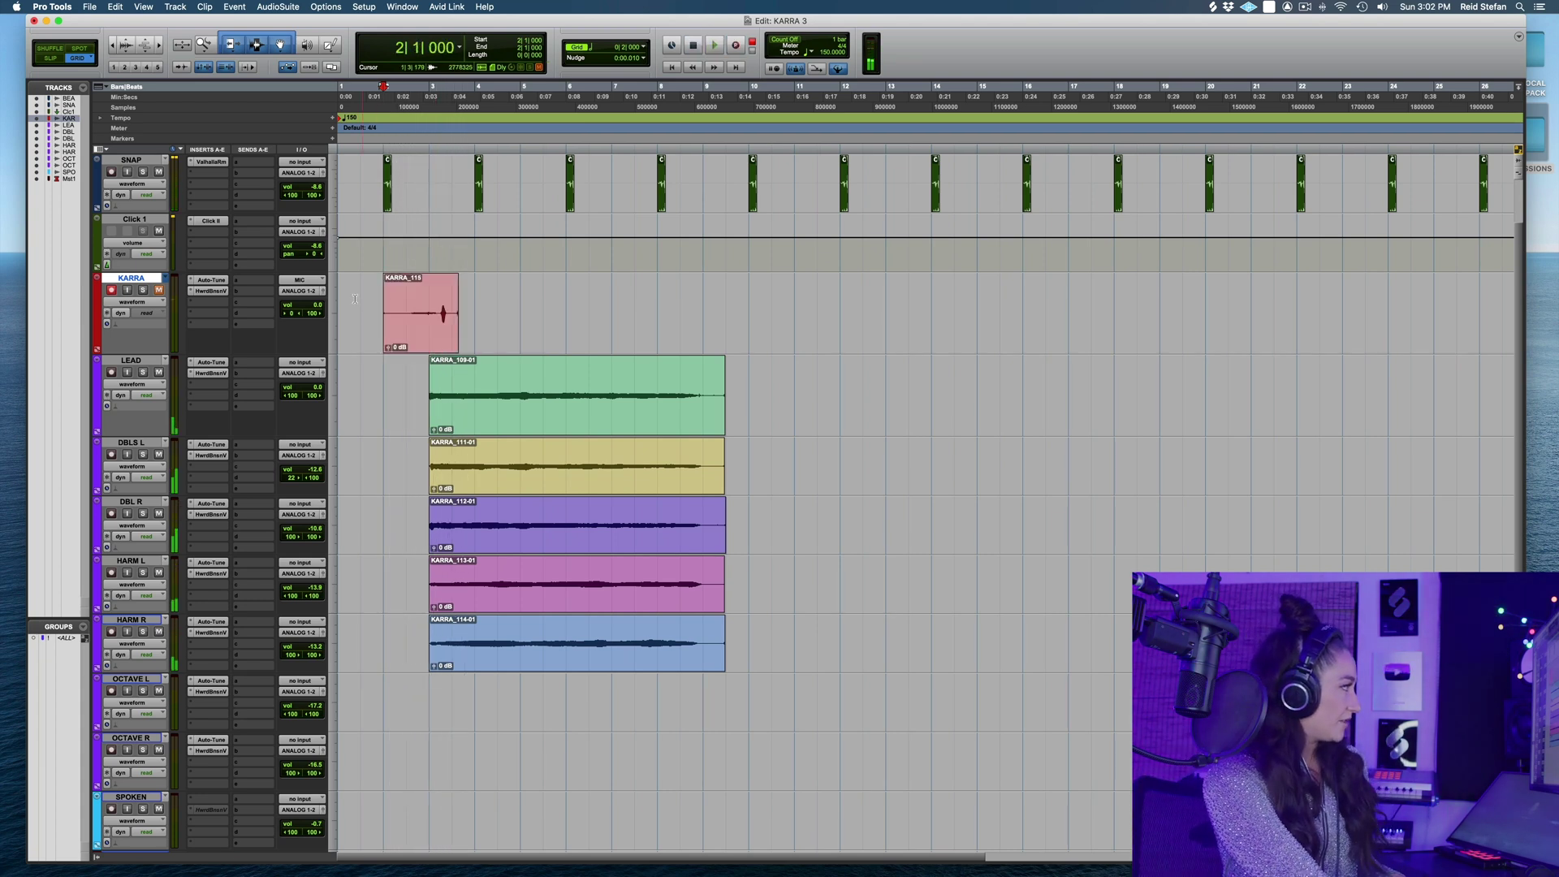
Record an octave vocal from bar 1 on KARRA, move it to OCTAVE L and delete its portion before bar 3
key("super+space")
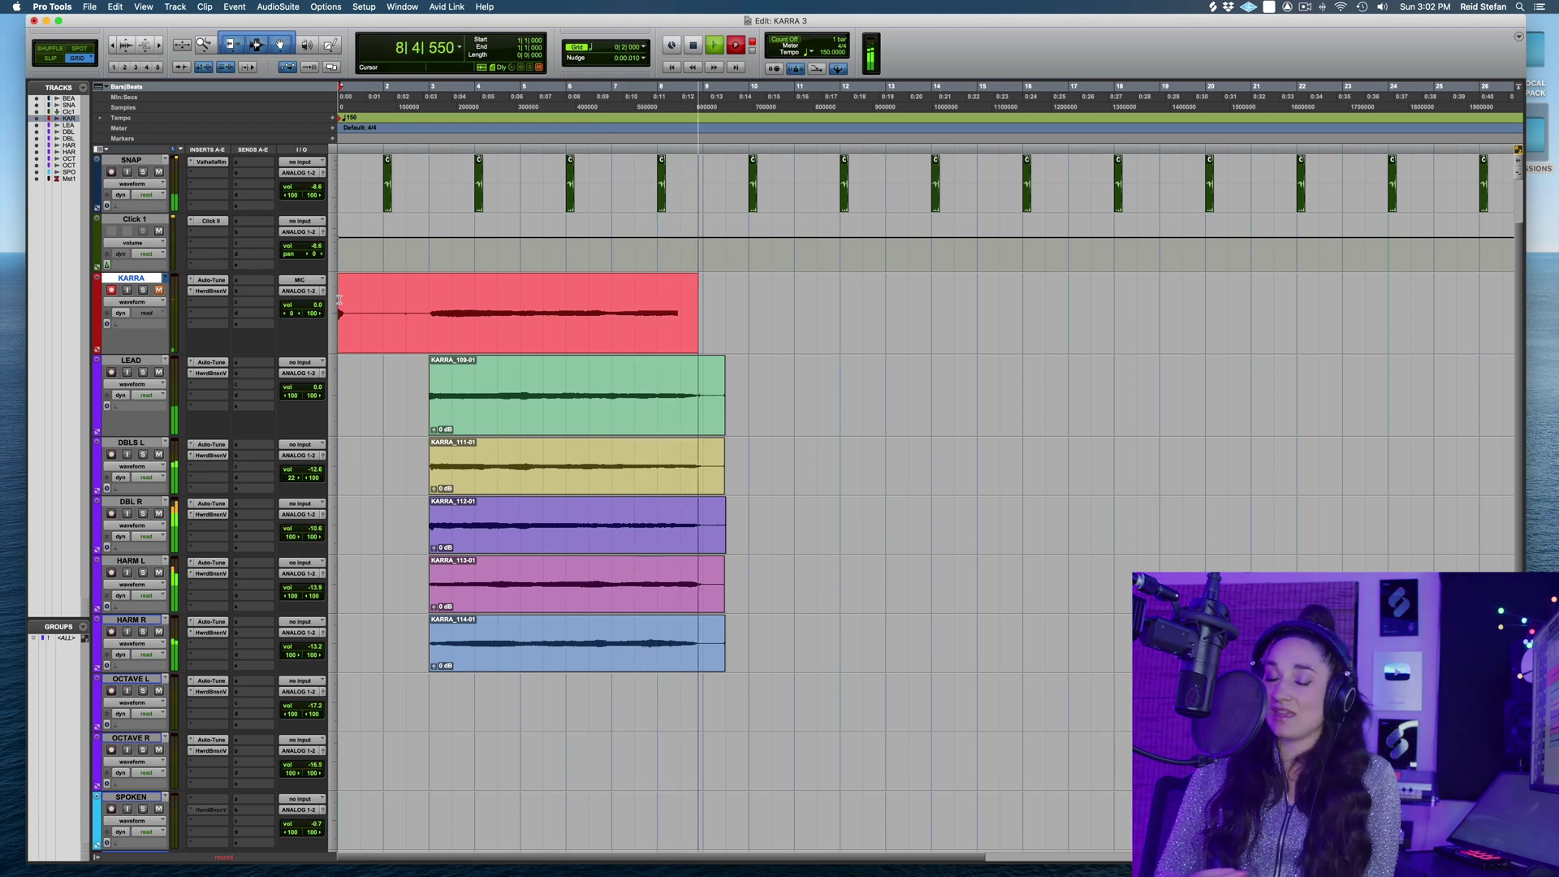
key("space")
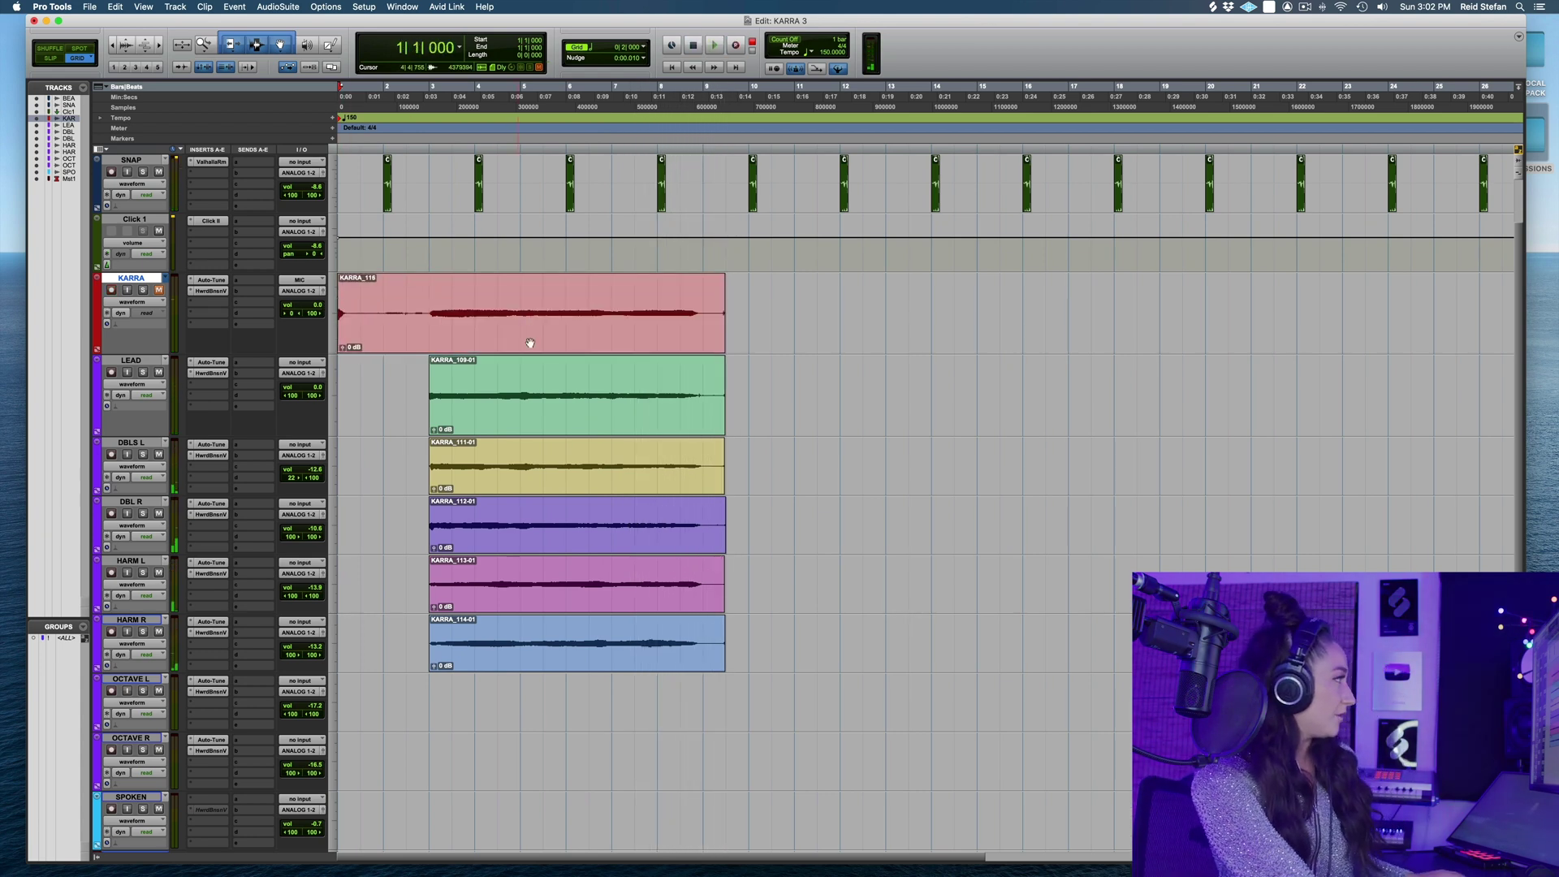
left_click_drag(558, 327, 282, 664)
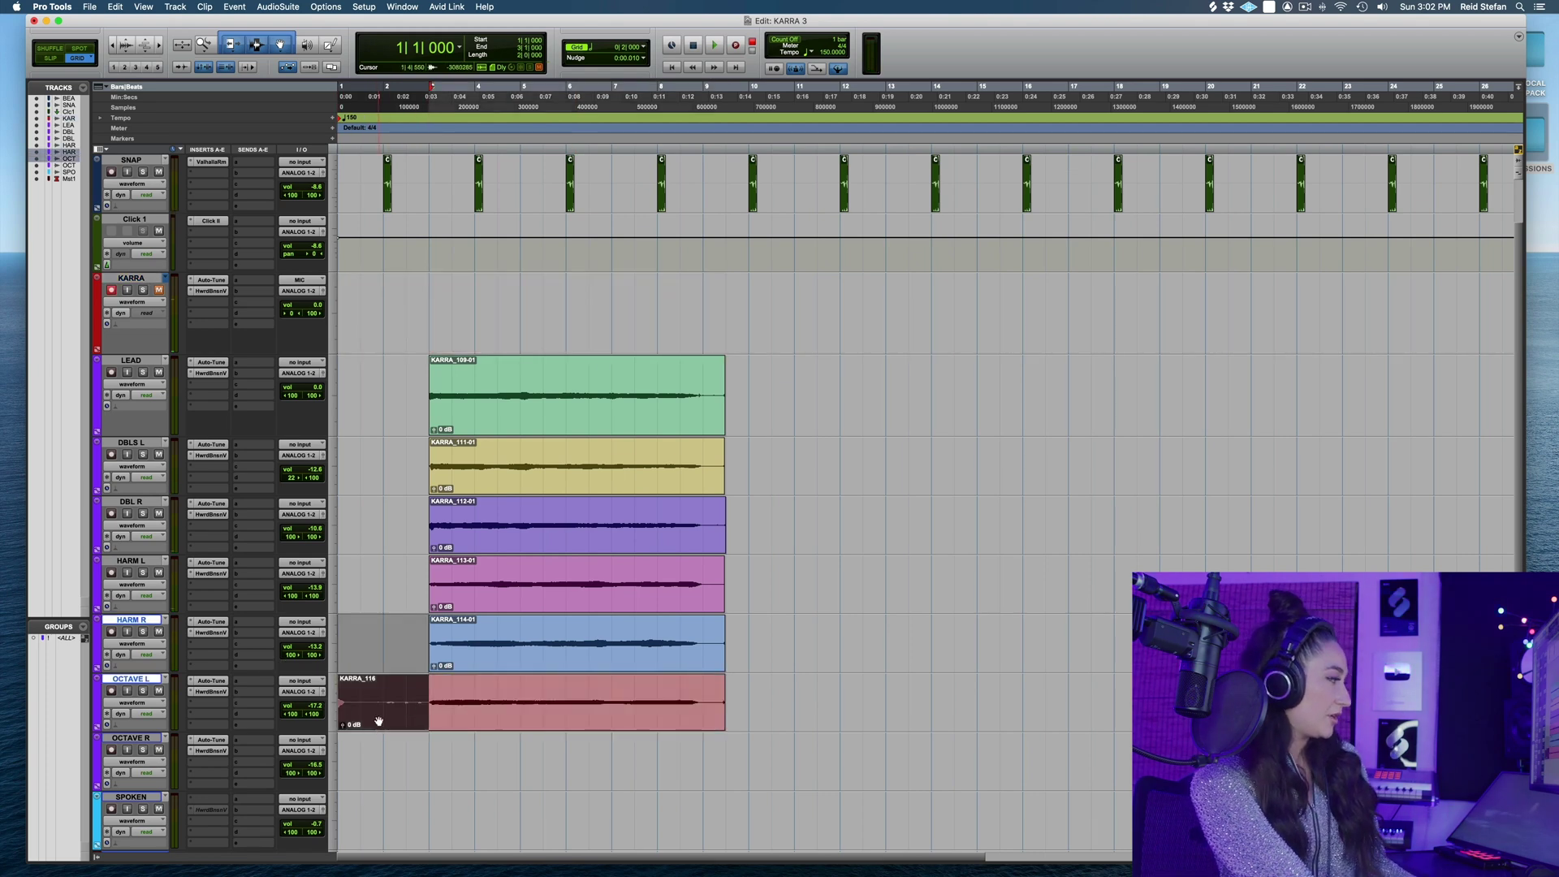
key("BackSpace")
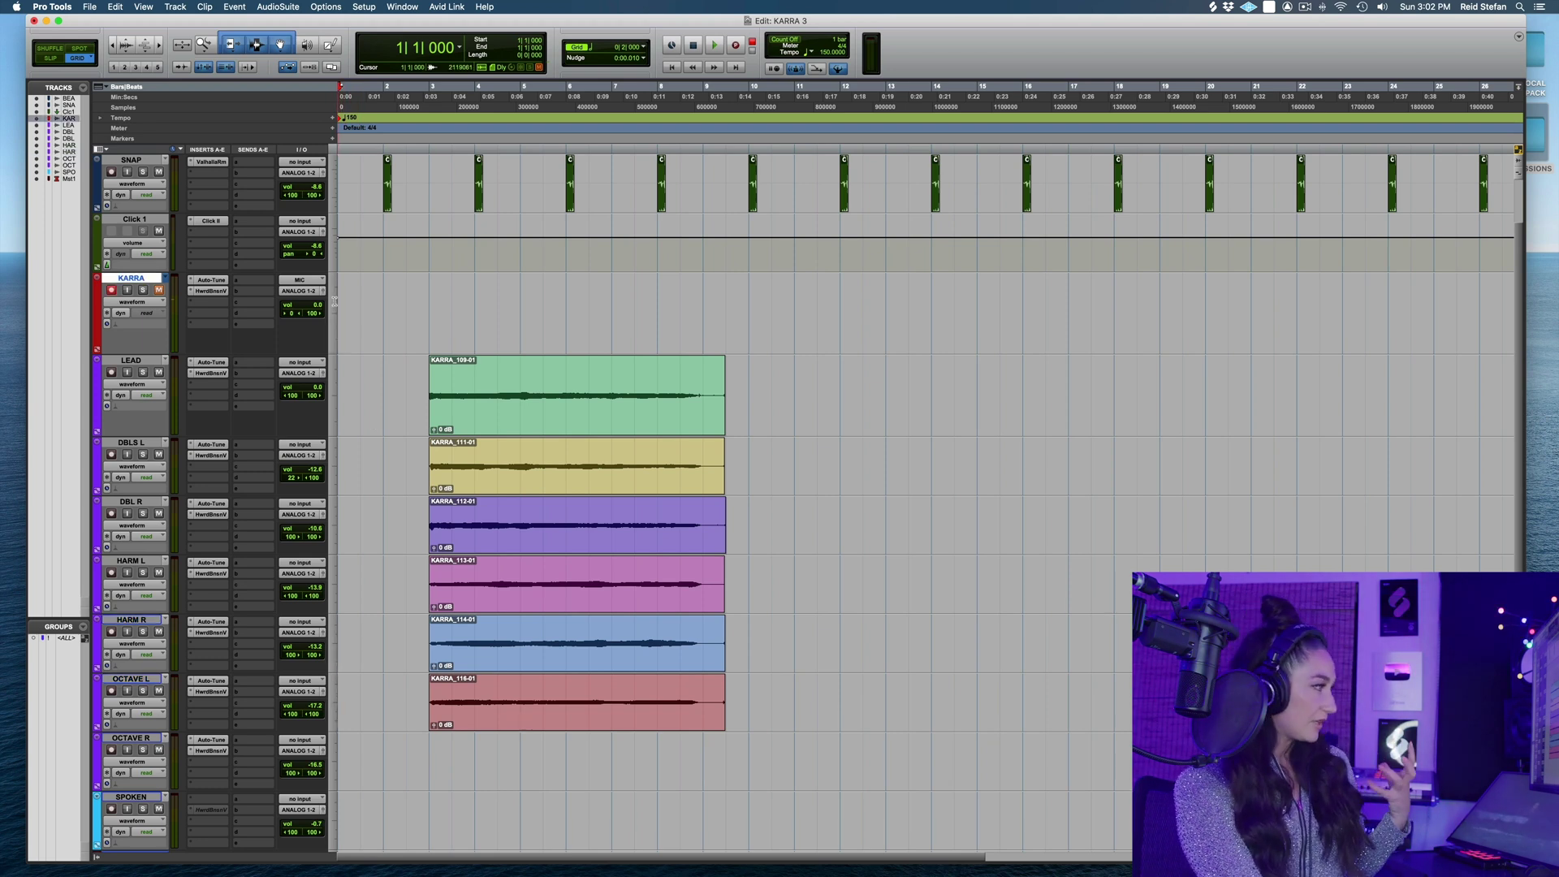
Record a second octave vocal from bar 1 on KARRA, delete its portion before bar 3, move the clip to OCTAVE R and play the stack
key("super+space")
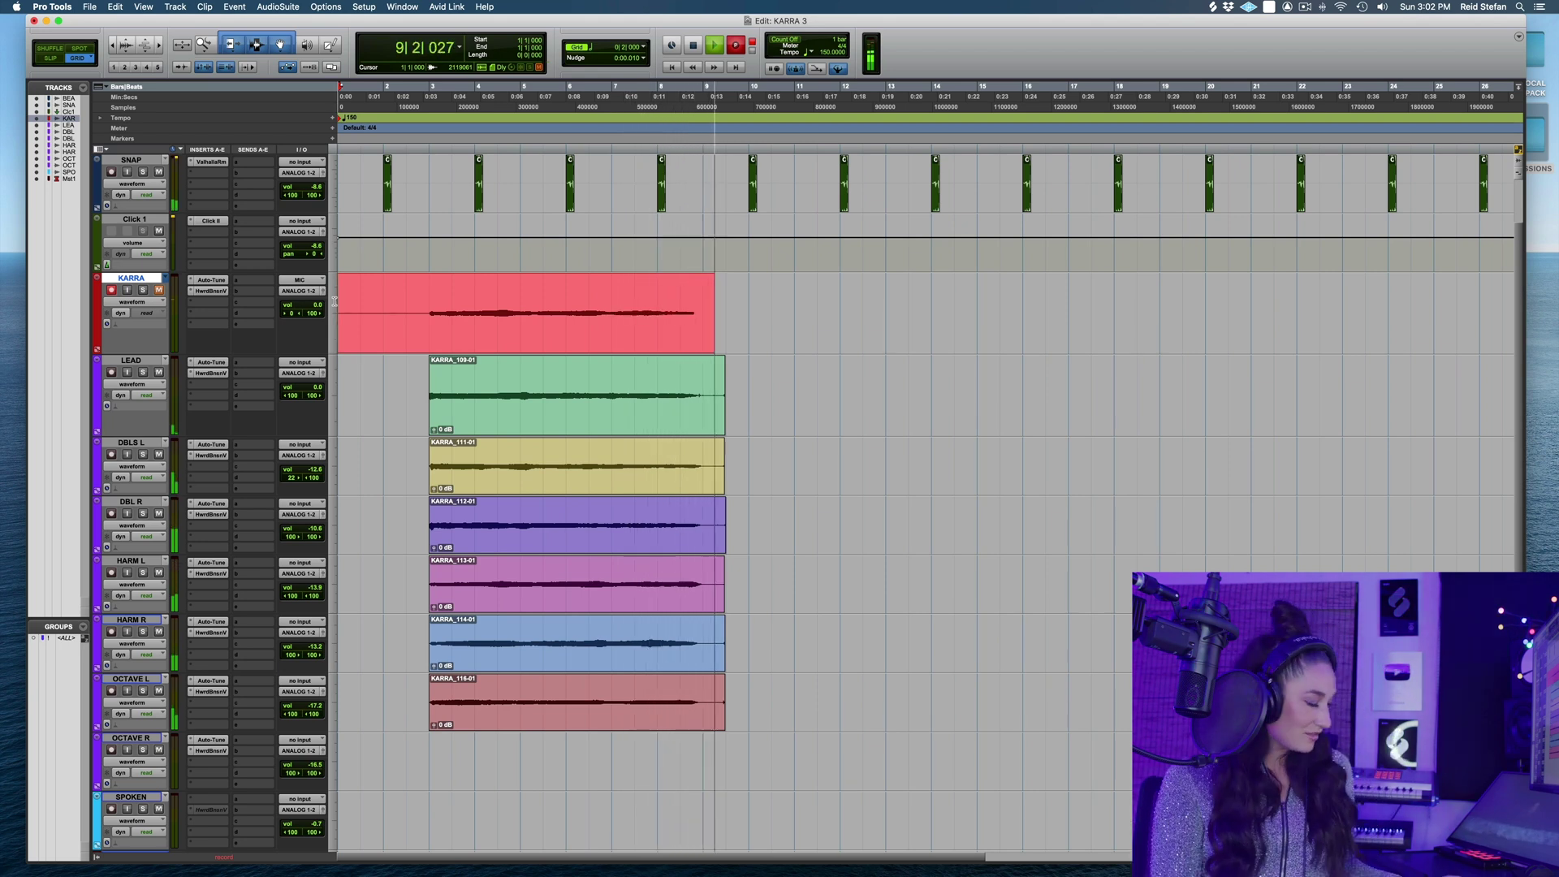
key("space")
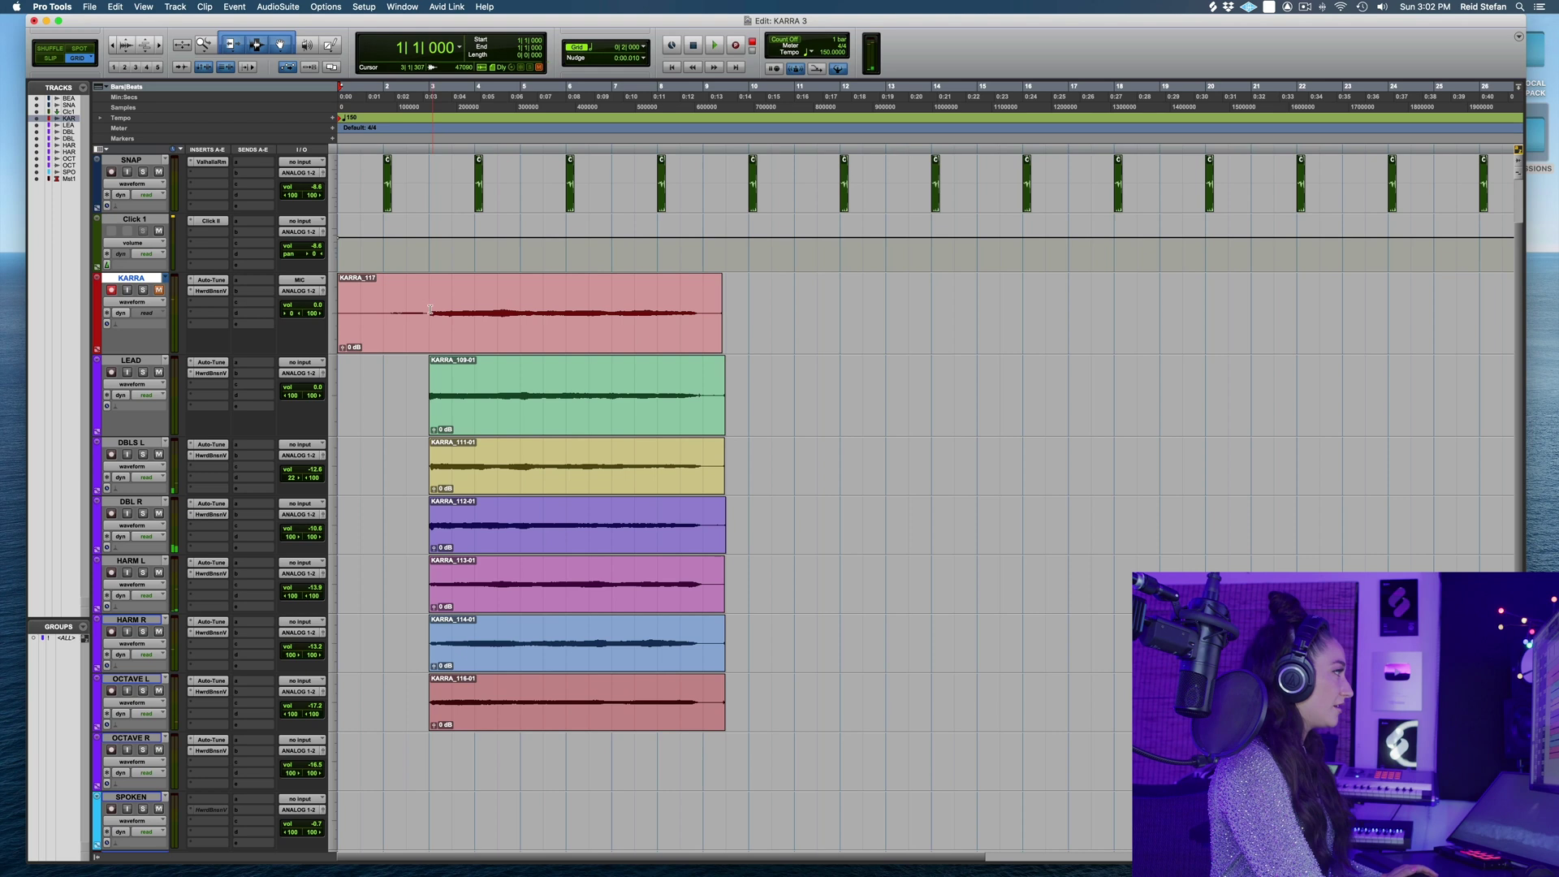
left_click_drag(405, 292, 338, 294)
key("Delete")
left_click_drag(554, 335, 540, 742)
key("space")
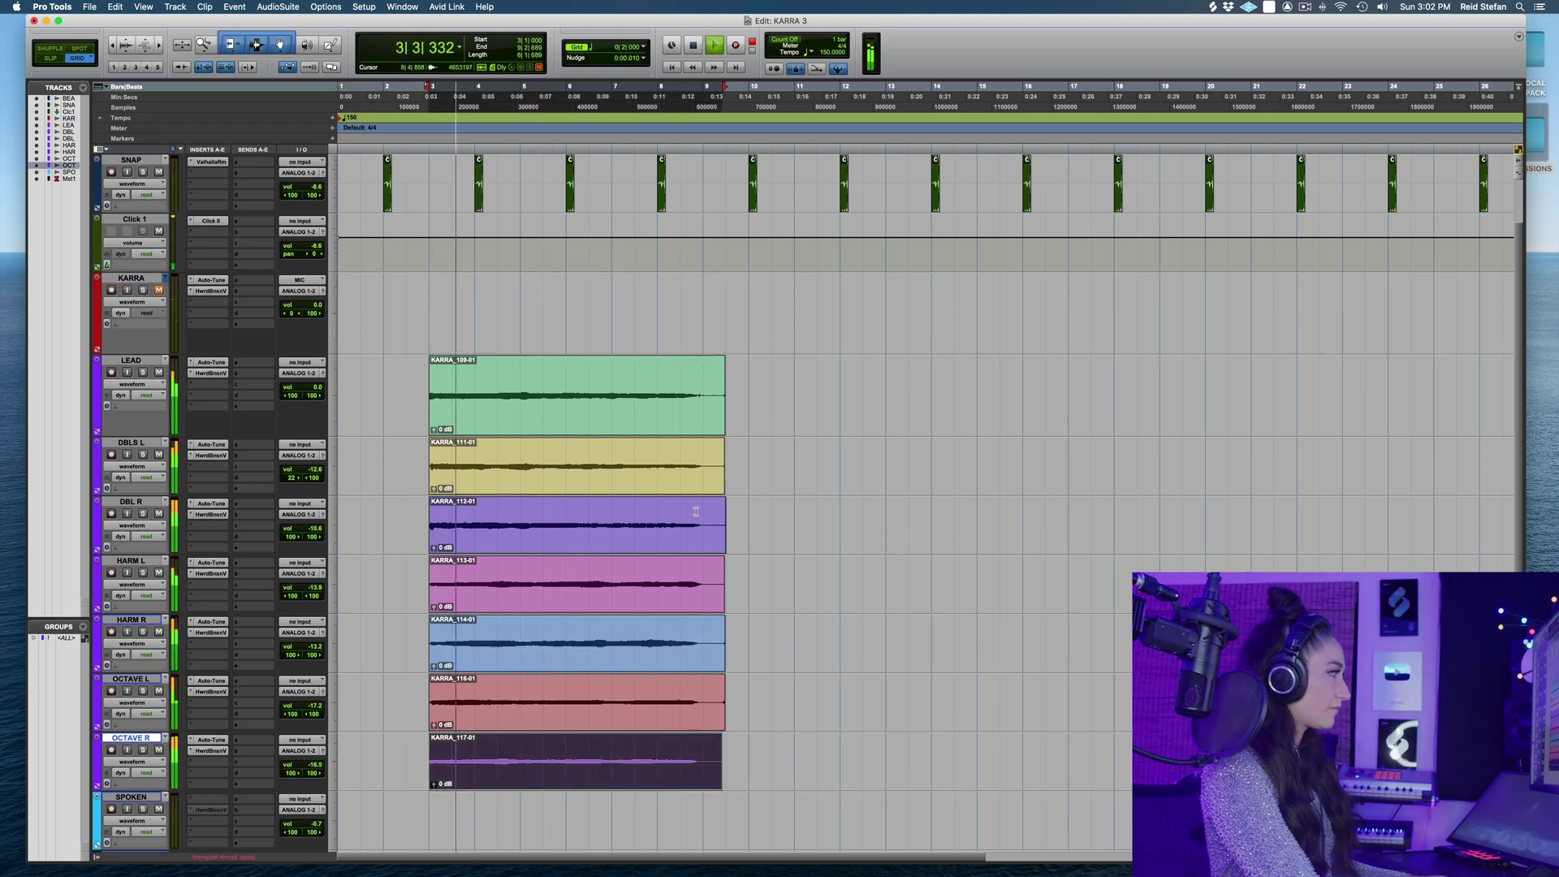
Delete the tail ends of all vocal clips from LEAD through OCTAVE R
left_click_drag(778, 750, 710, 381)
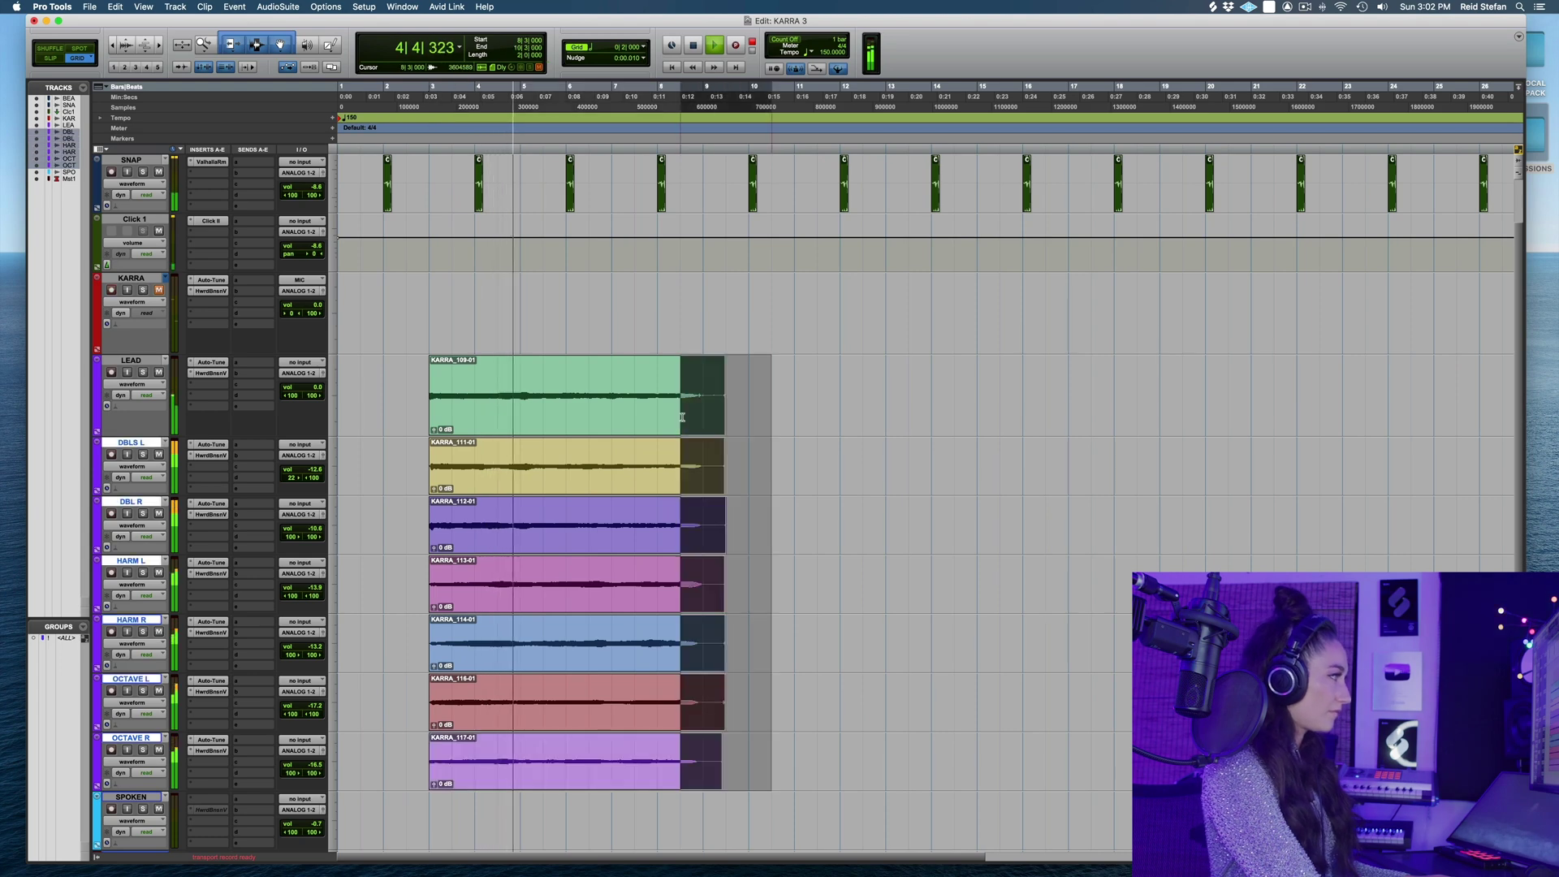
key("Delete")
scroll(710, 381, "up", 2)
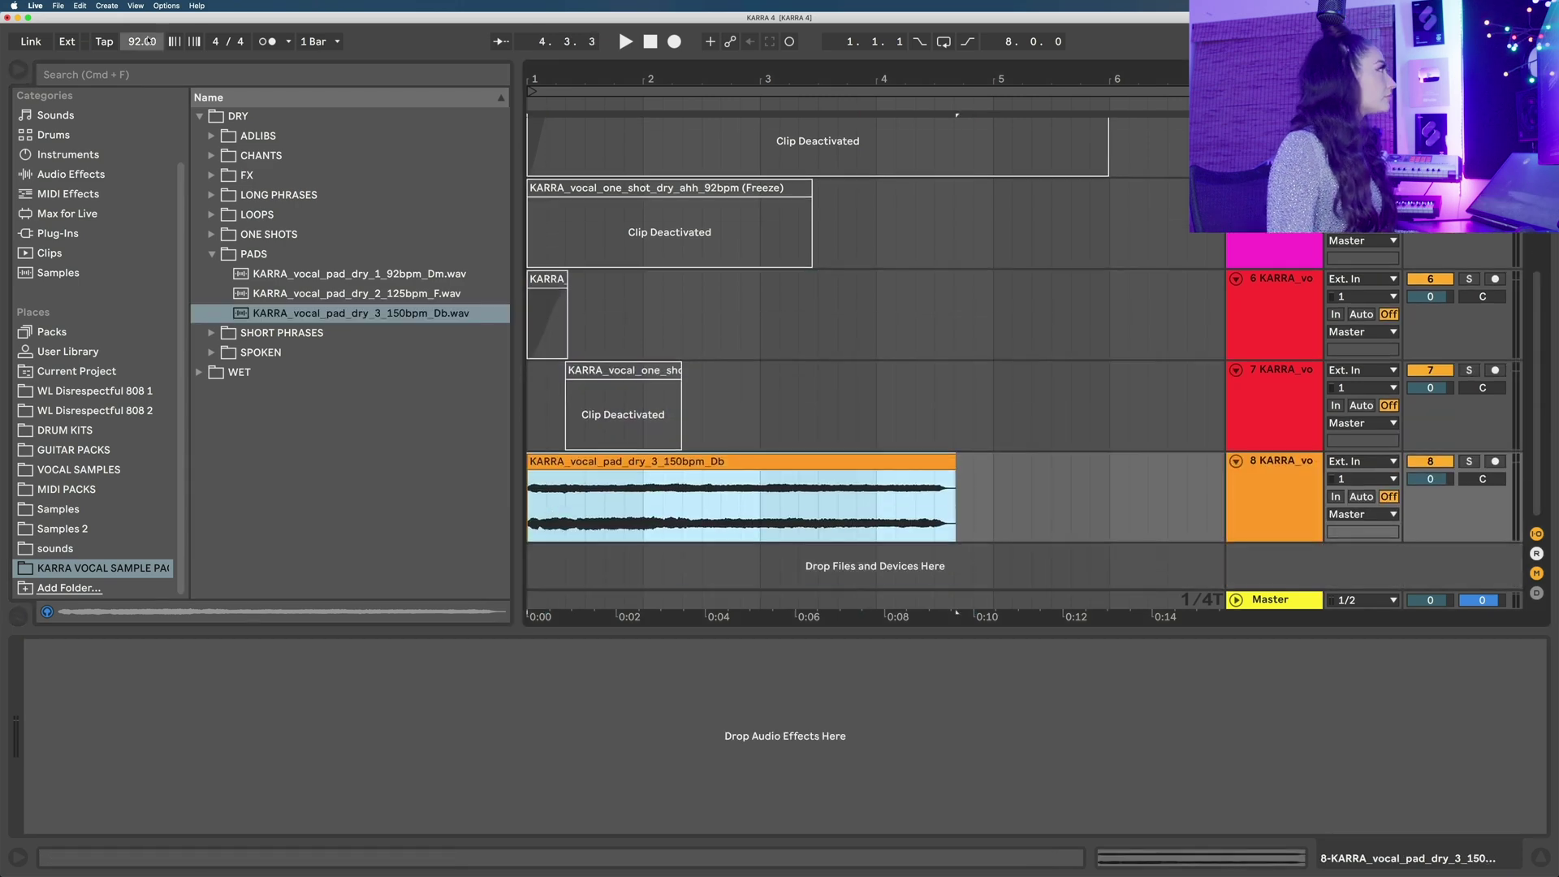
Switch to Ableton Live and set the project tempo to 150 BPM
left_click(143, 42)
type("150")
key("Return")
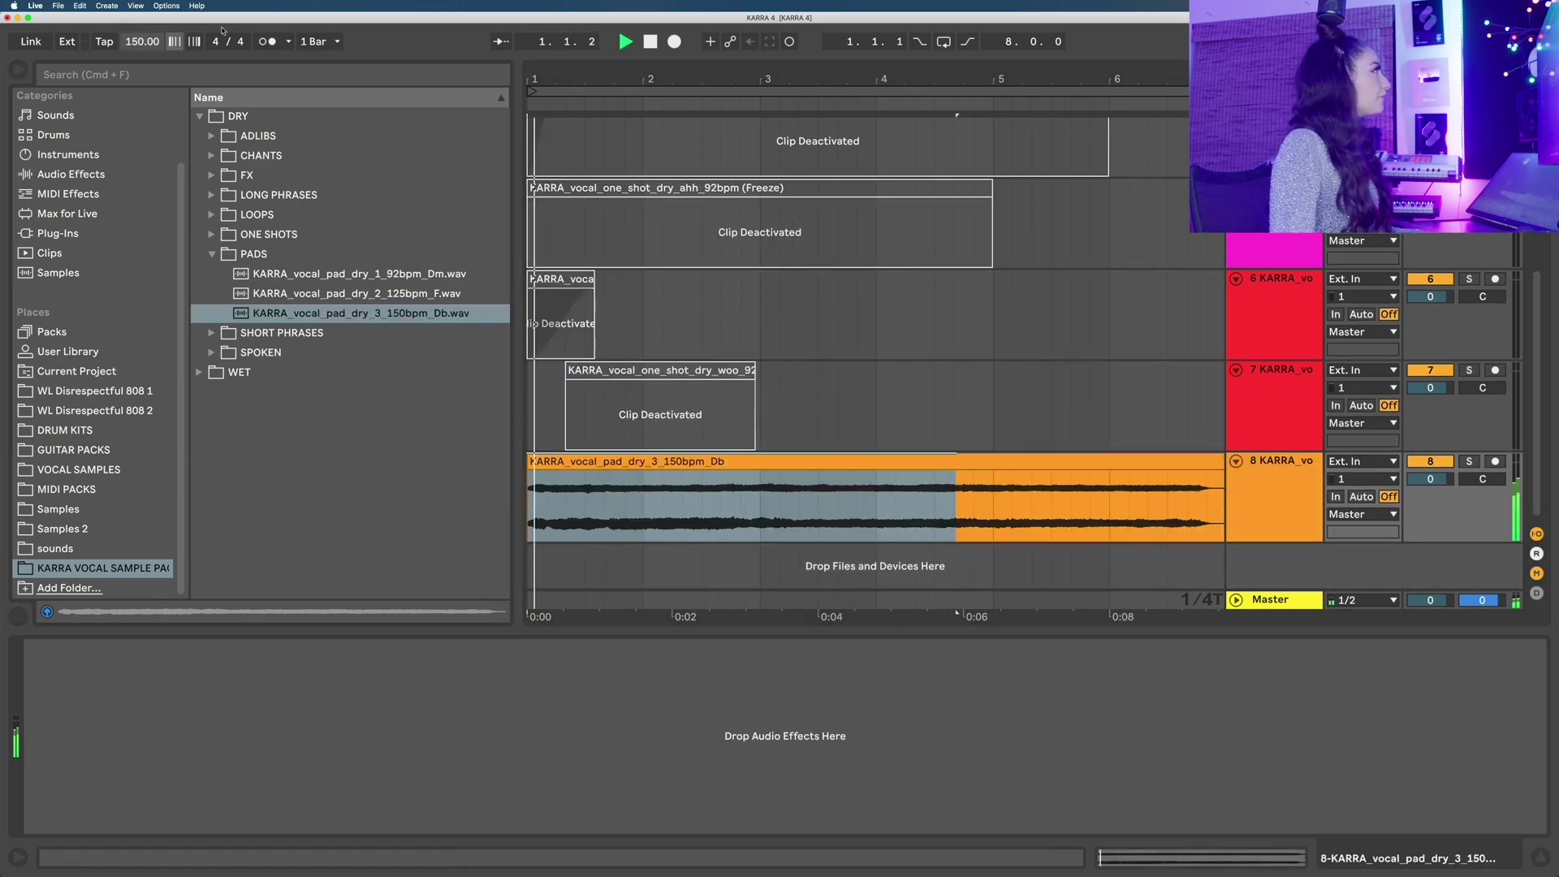
Loop playback over the full length of the KARRA_vocal_pad_dry_3_150bpm_Db clip
left_click_drag(563, 71, 564, 25)
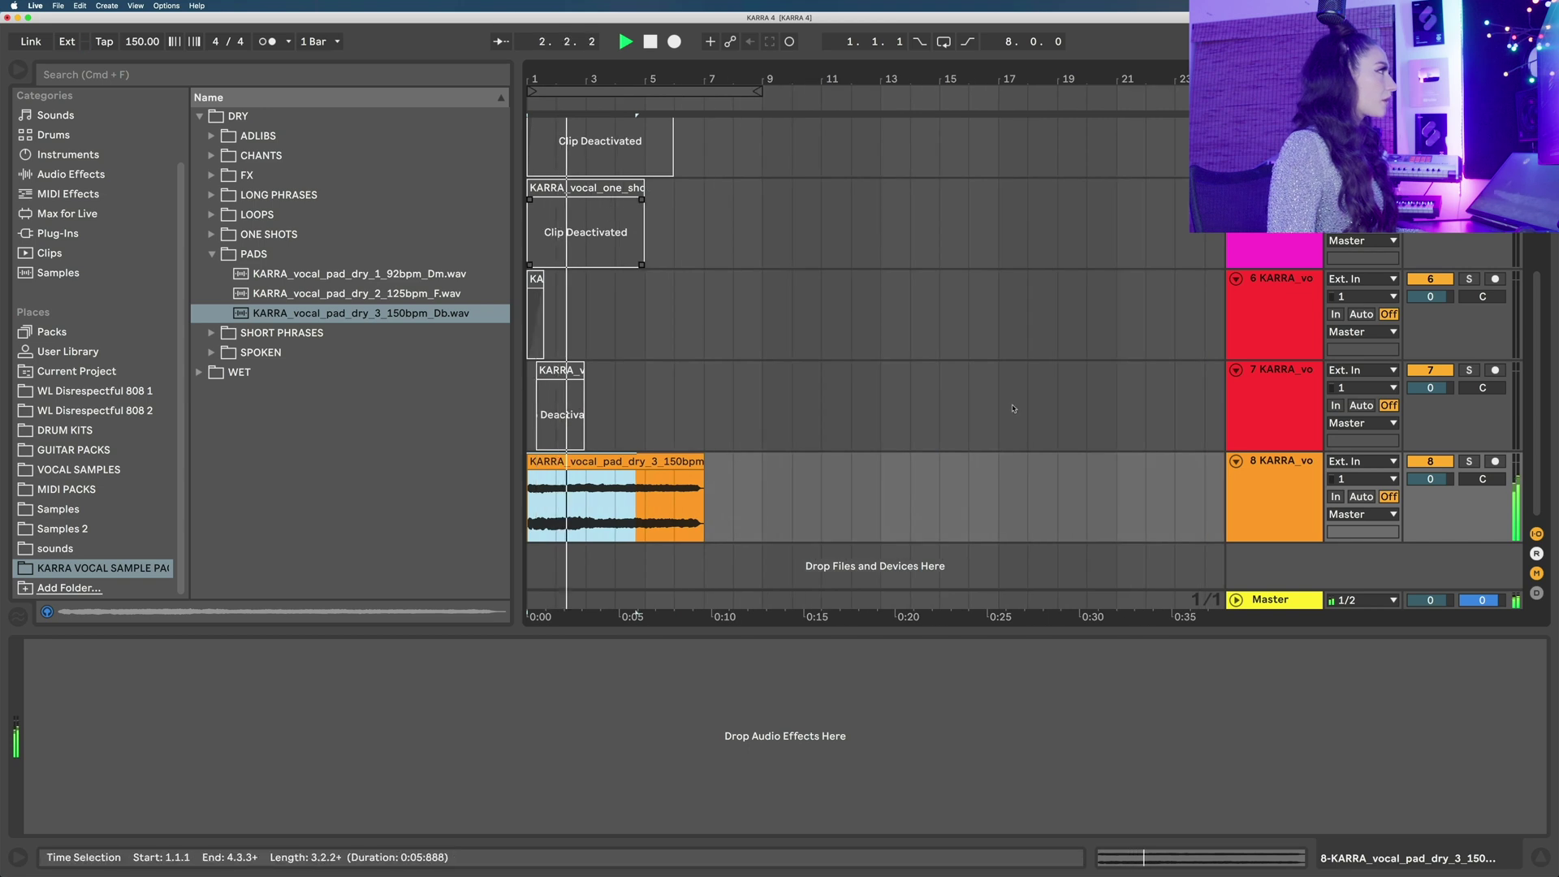
left_click(664, 461)
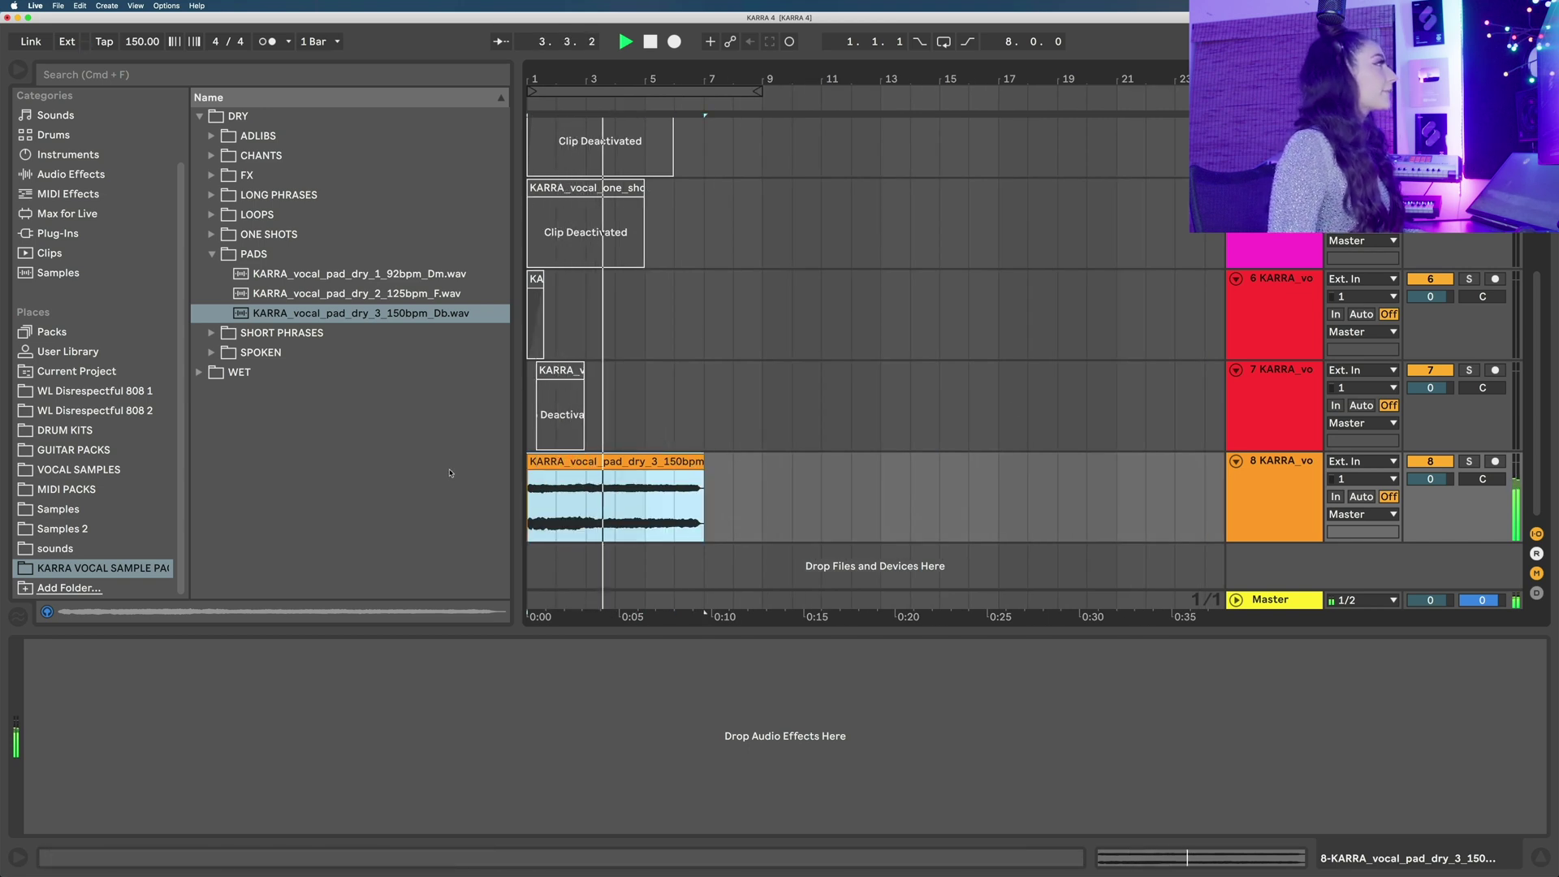
key("super+l")
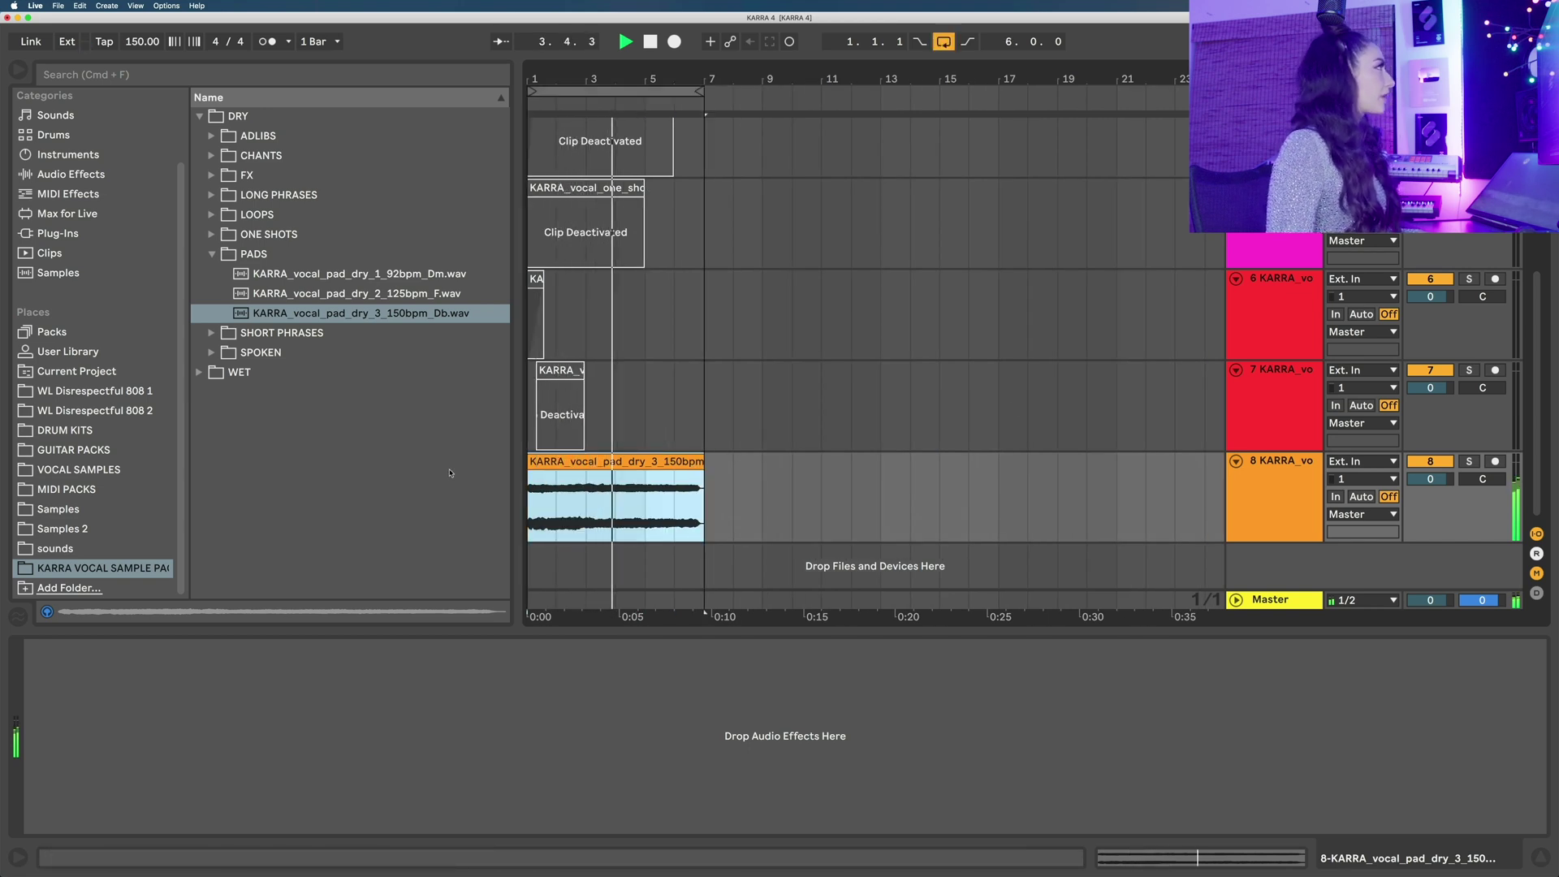
Search the plug-ins for "trem", add the Soundtoys Tremolator to the vocal pad track and open its window
left_click(178, 75)
type("trem")
left_click(48, 233)
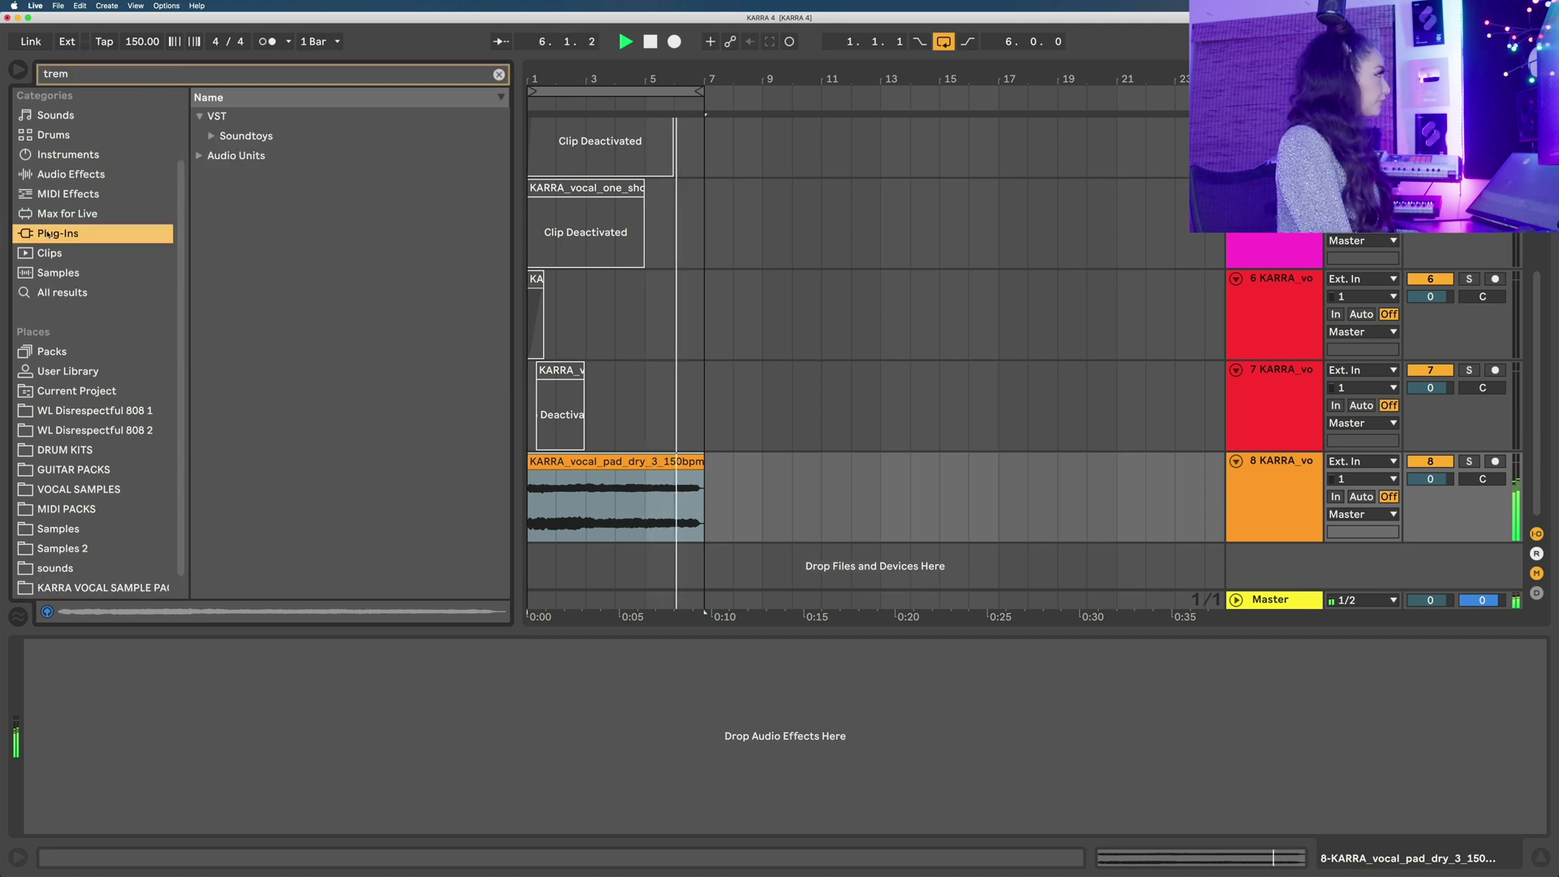
left_click(264, 136)
left_click_drag(268, 155, 195, 650)
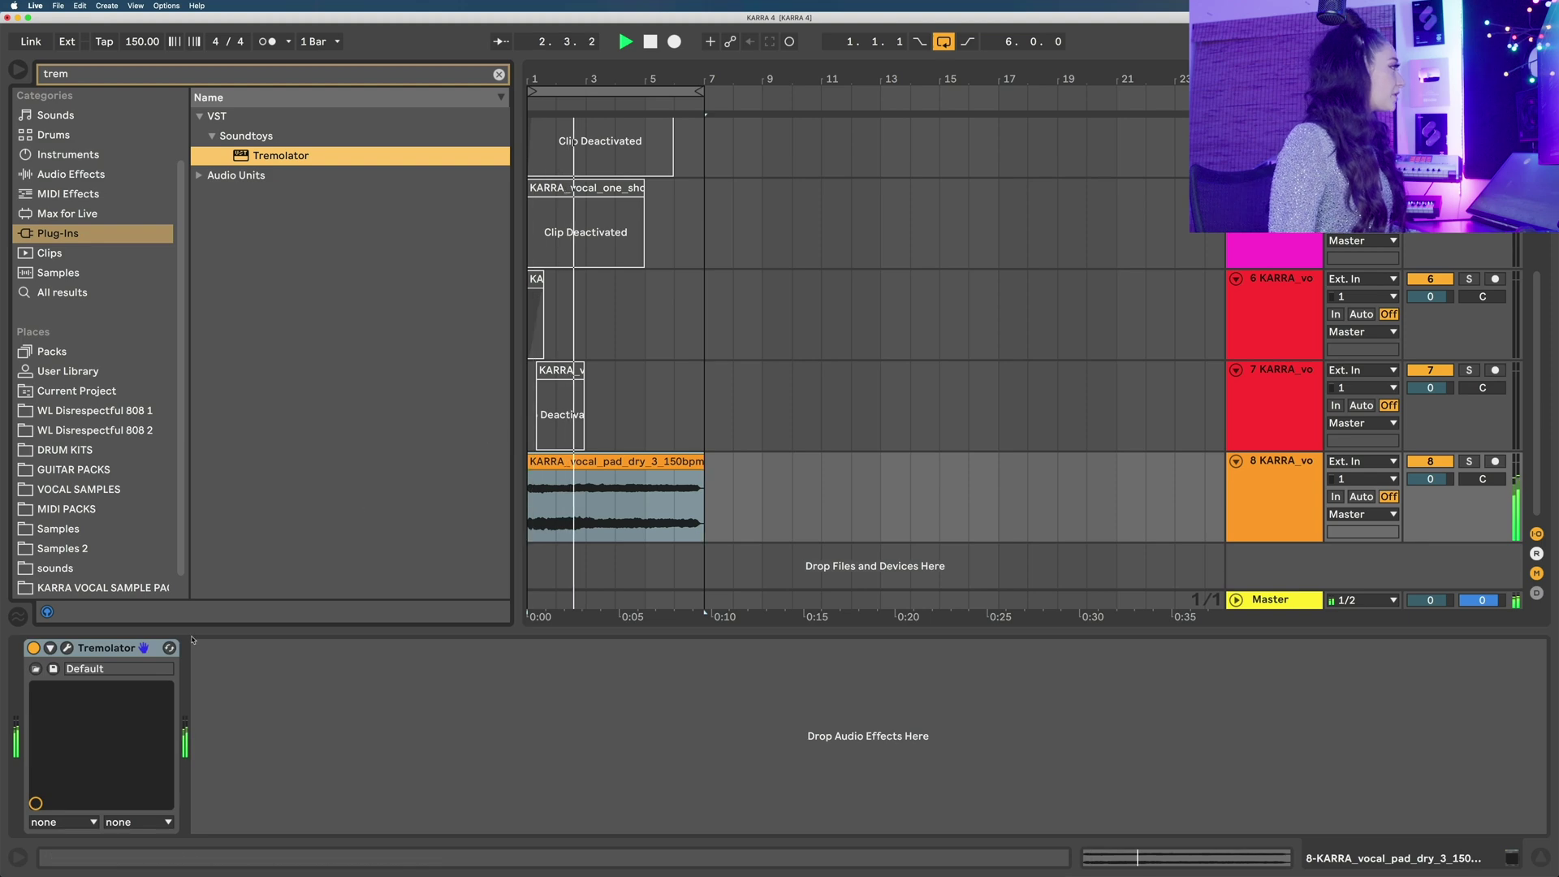
left_click(66, 647)
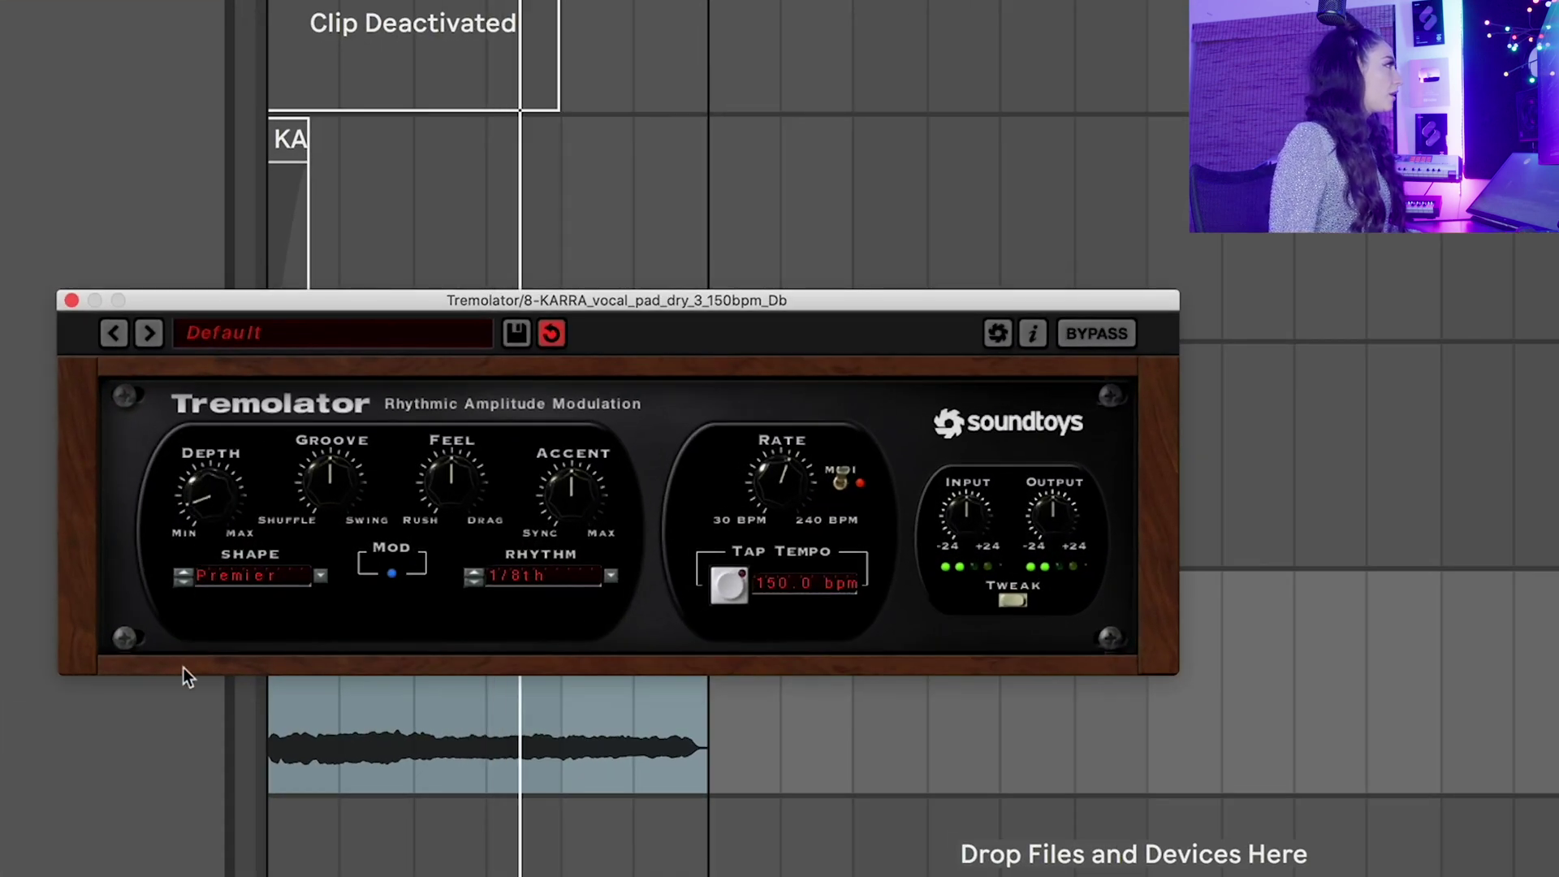
Turn the Tremolator's Feel toward Rush and lower its Depth while auditioning the vocal pad
left_click_drag(183, 667, 201, 635)
key("space")
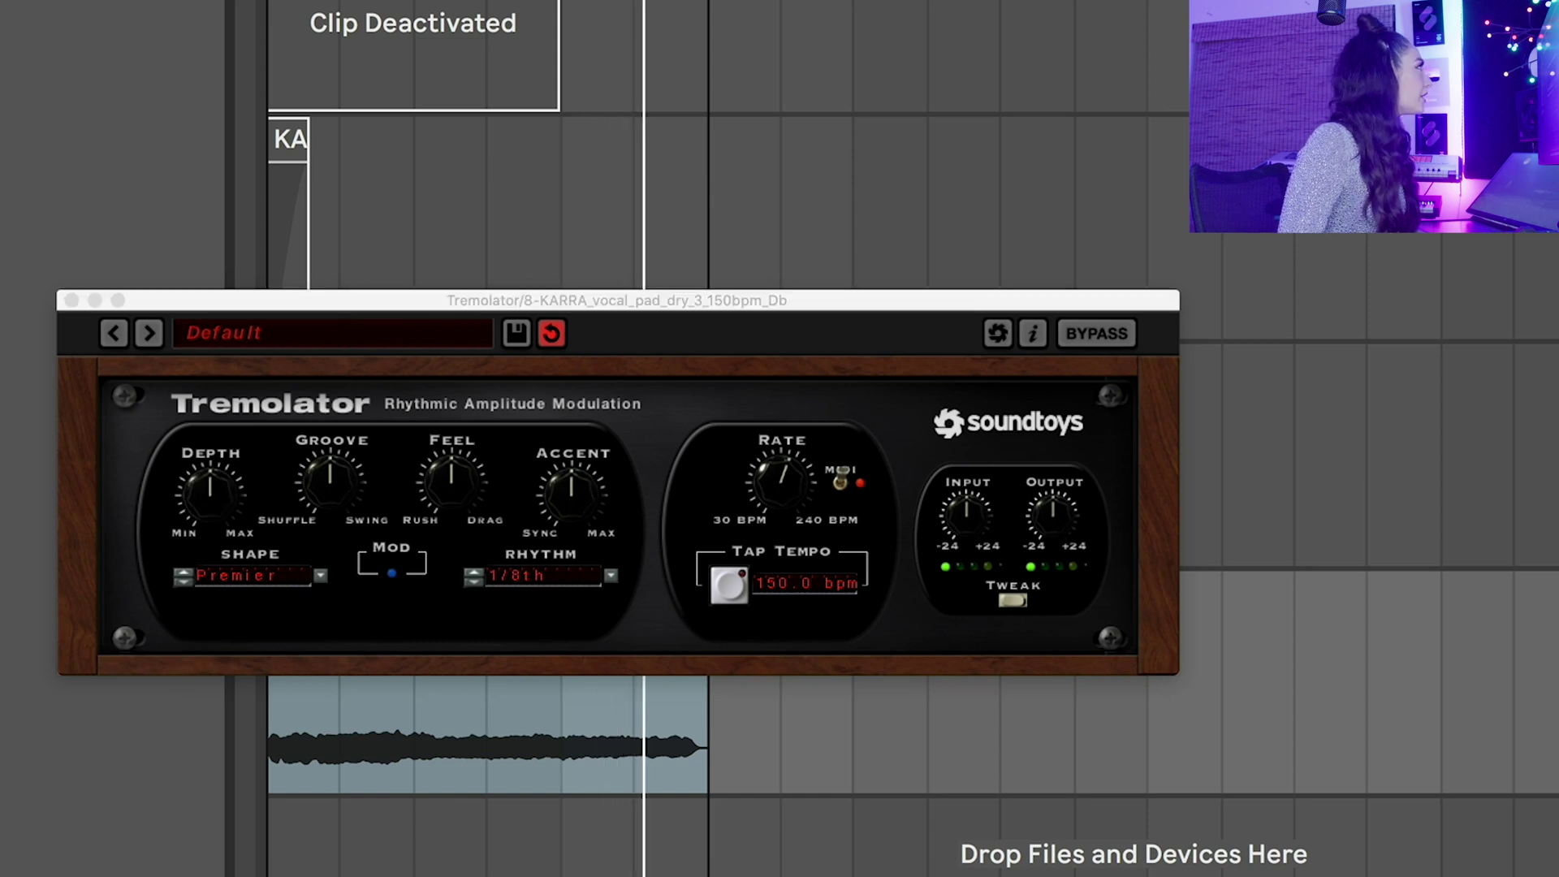
key("space")
left_click_drag(436, 480, 432, 544)
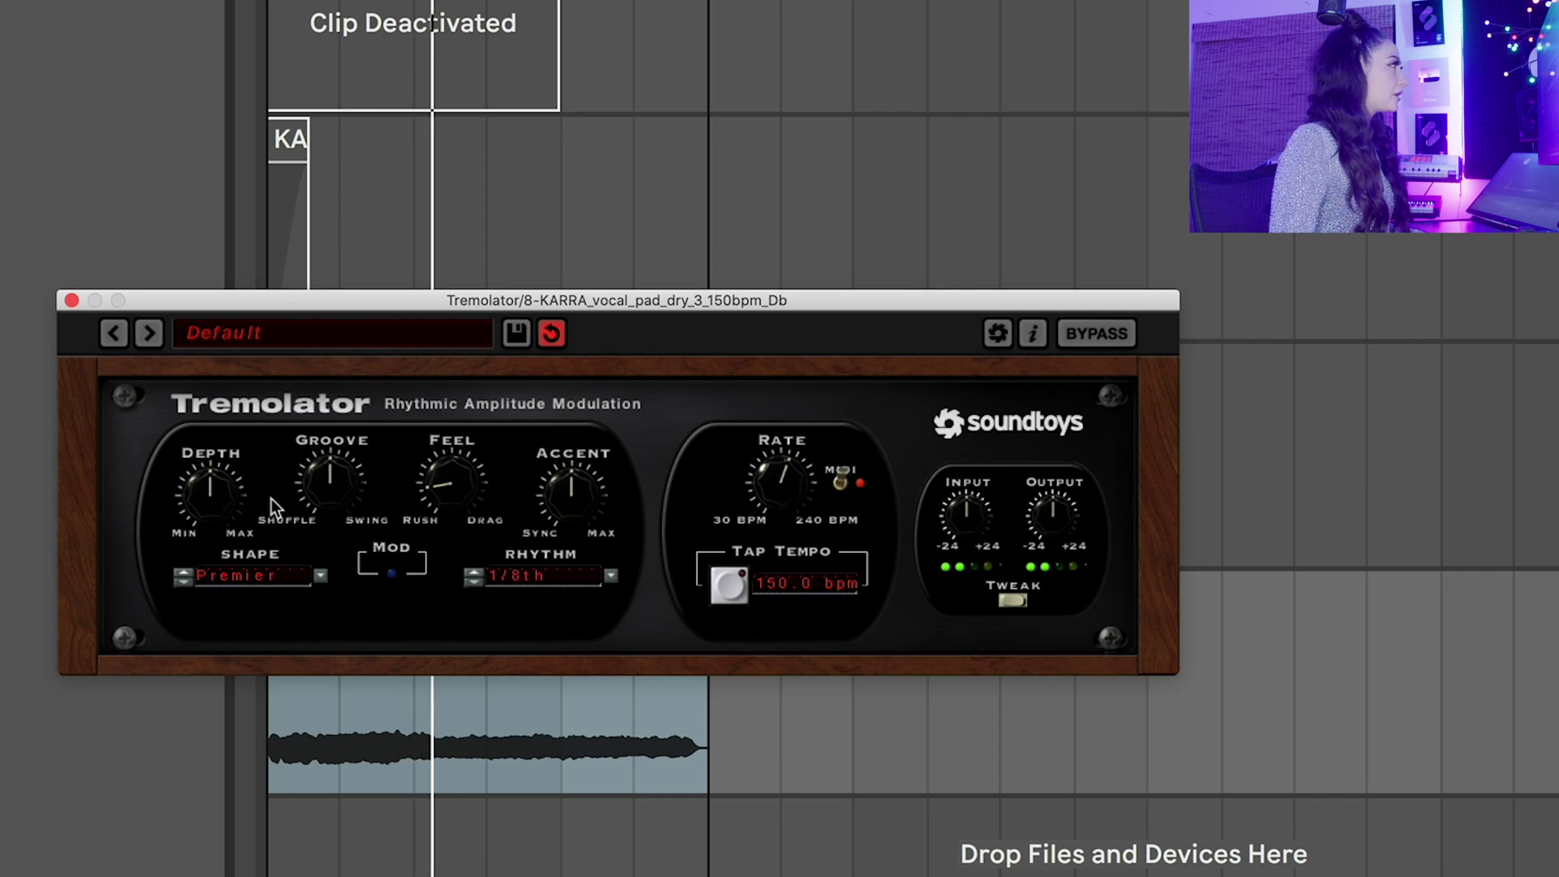
left_click_drag(210, 492, 198, 536)
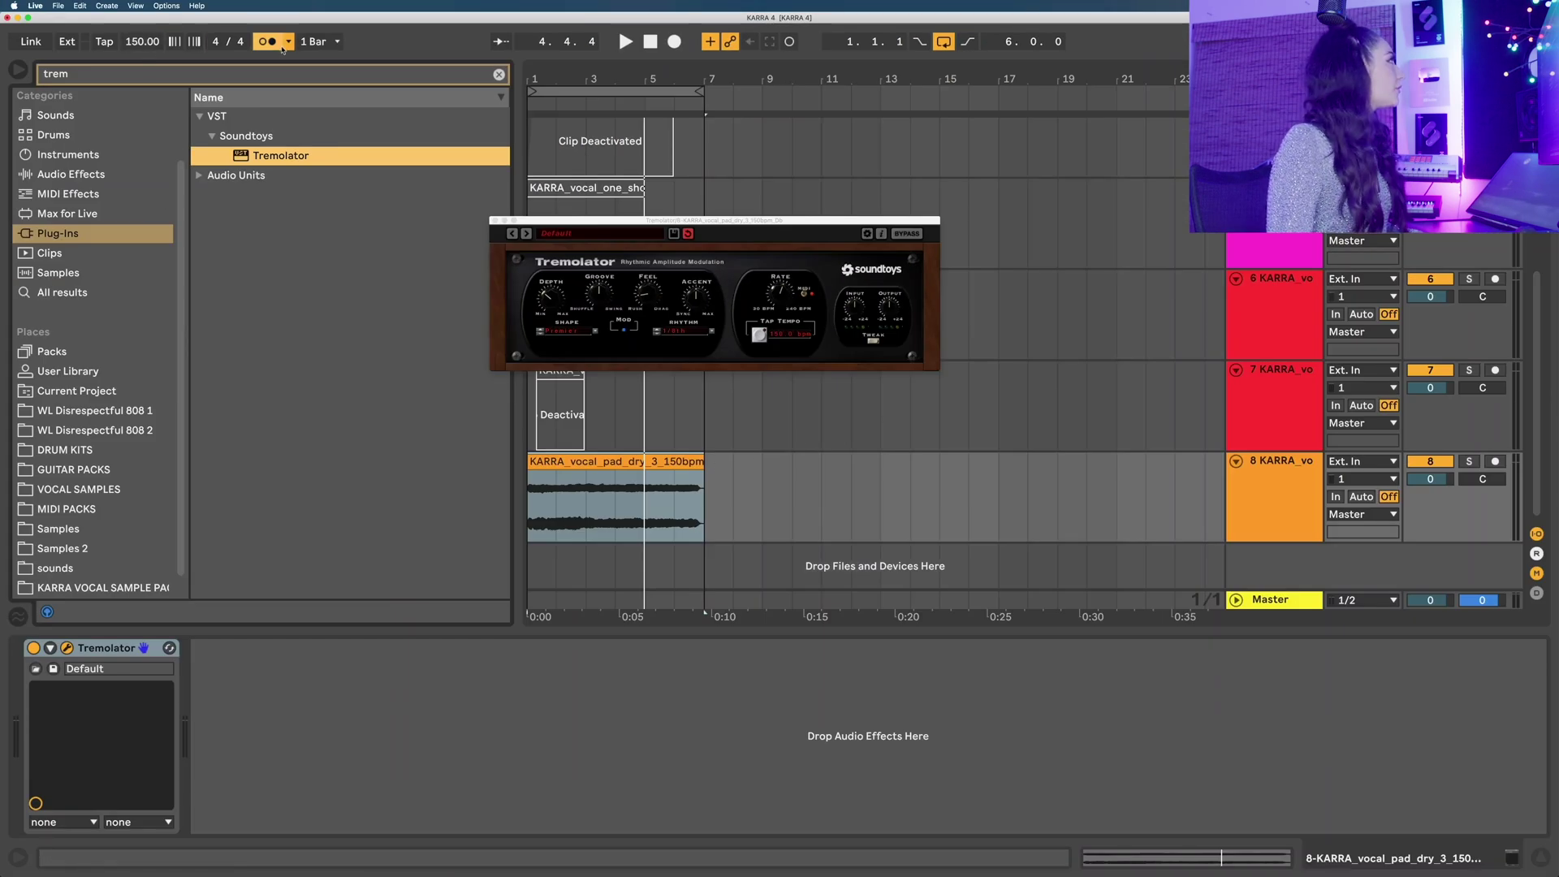
Turn on a recording count-in, record Tremolator Depth automation over the vocal pad clip and play it back
left_click(289, 43)
left_click(350, 81)
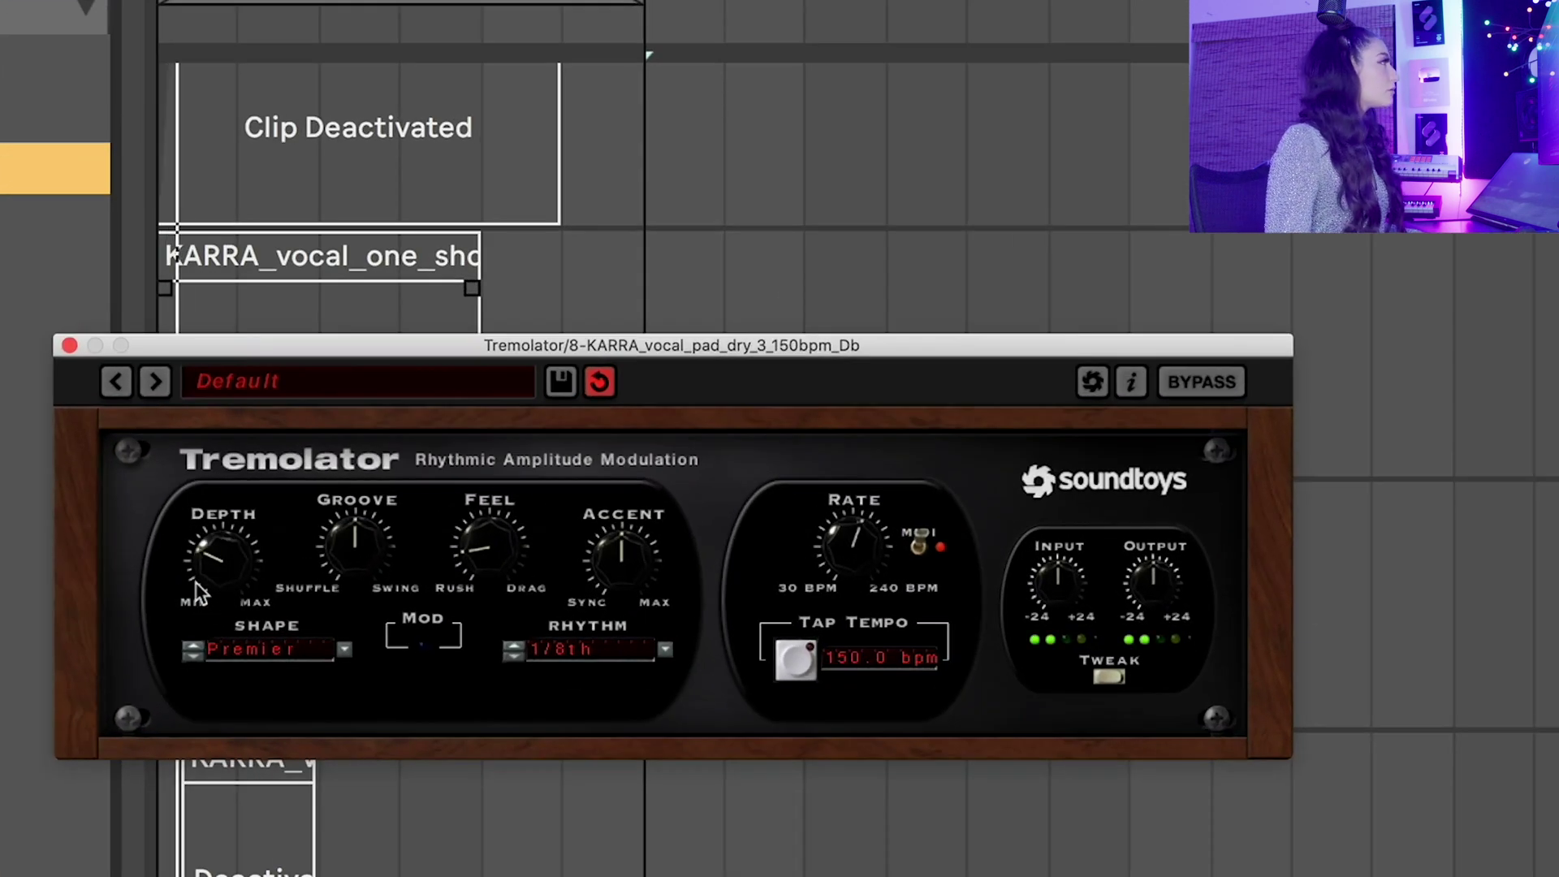
left_click_drag(197, 593, 148, 672)
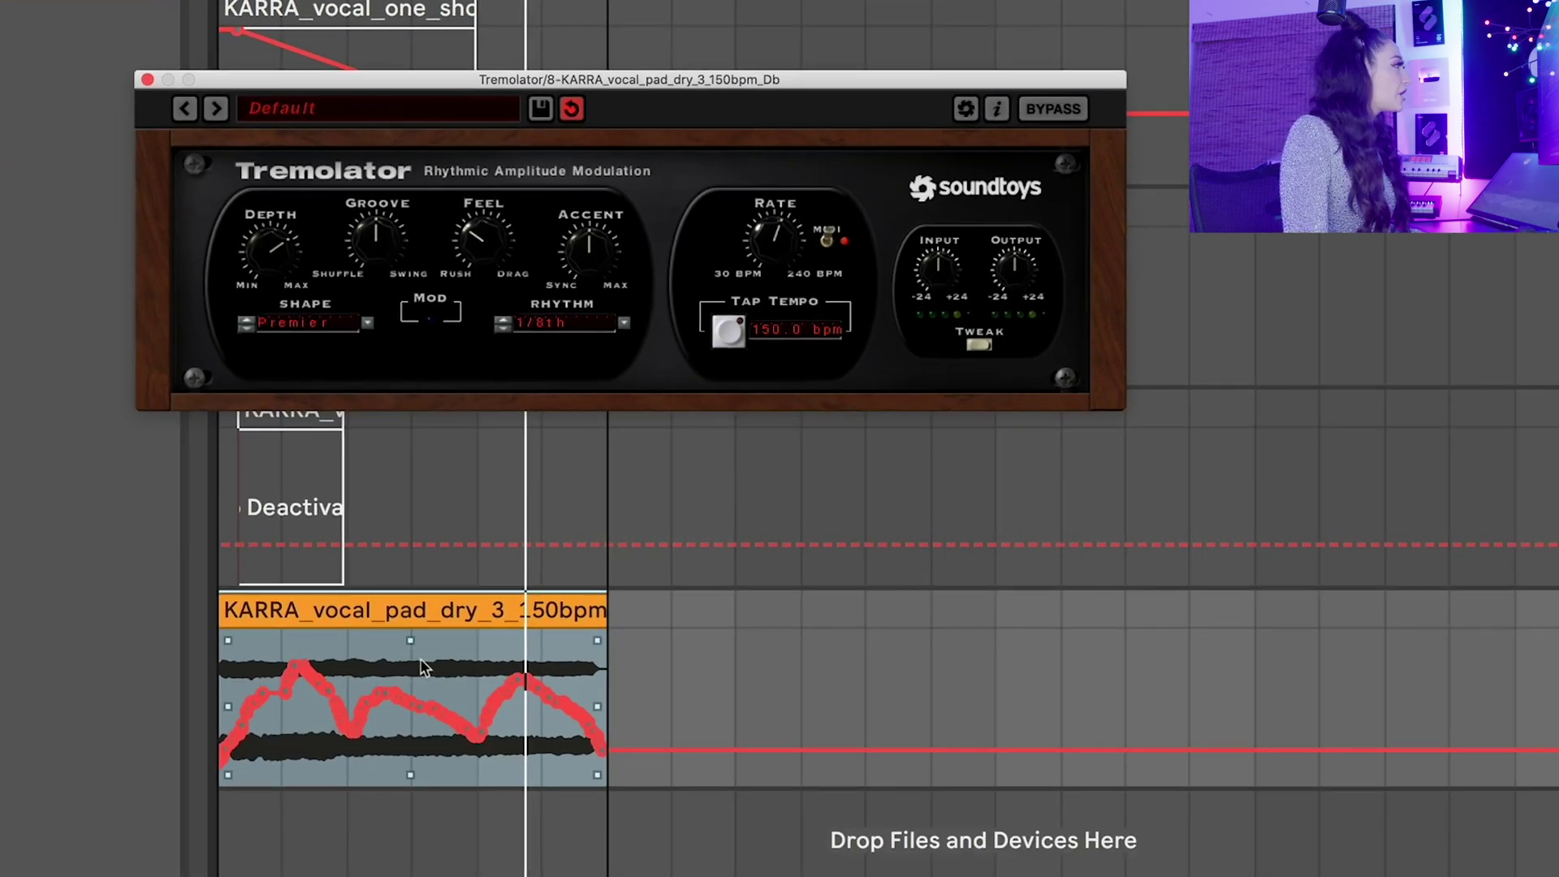
left_click(421, 663)
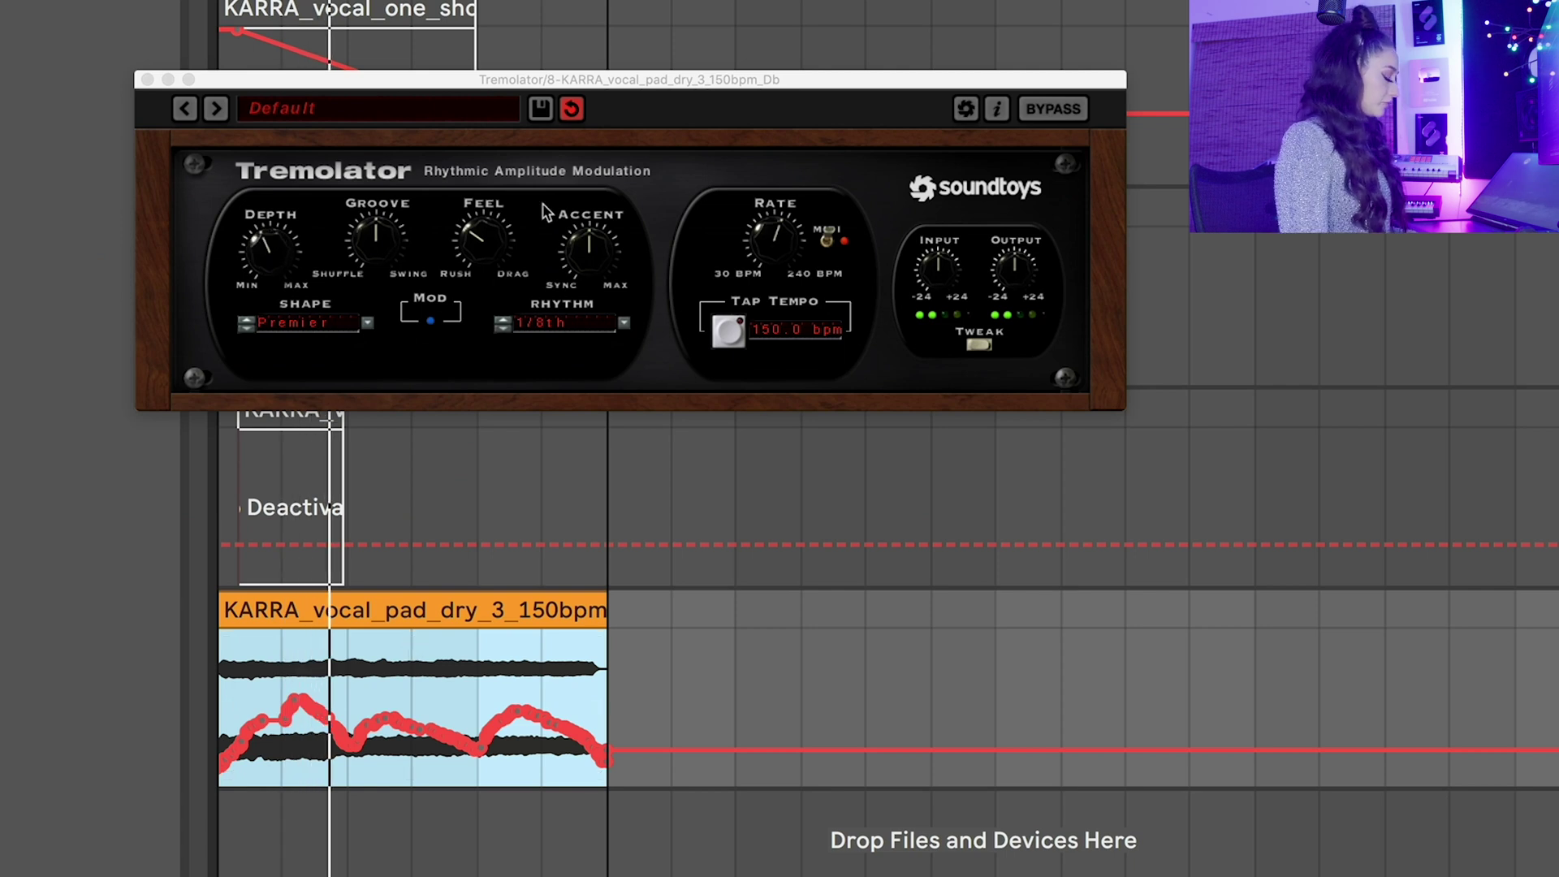
left_click_drag(519, 82, 513, 252)
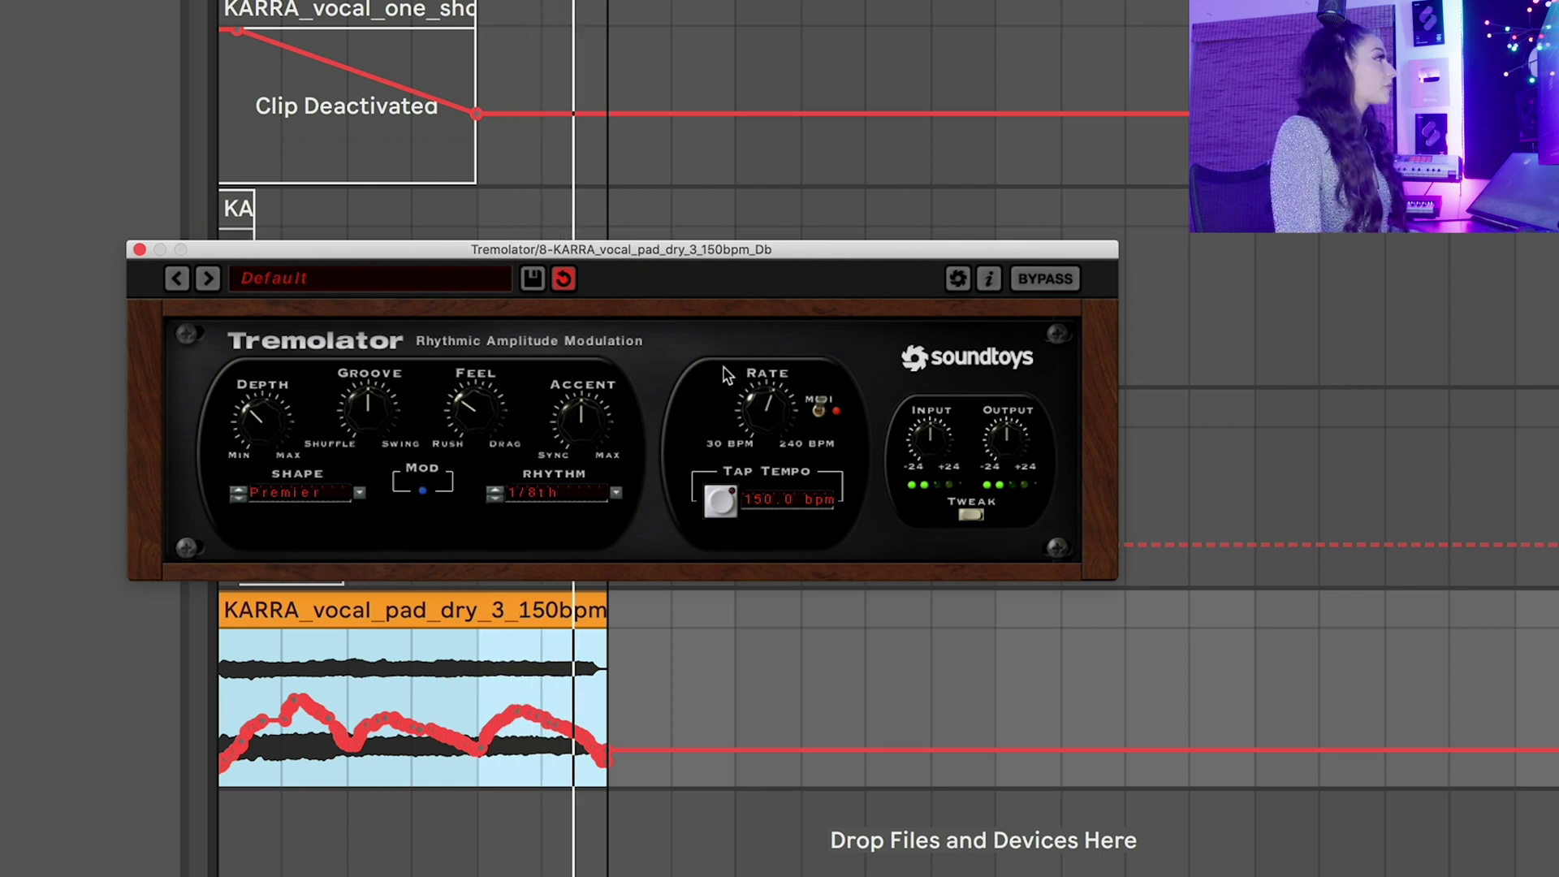
key("space")
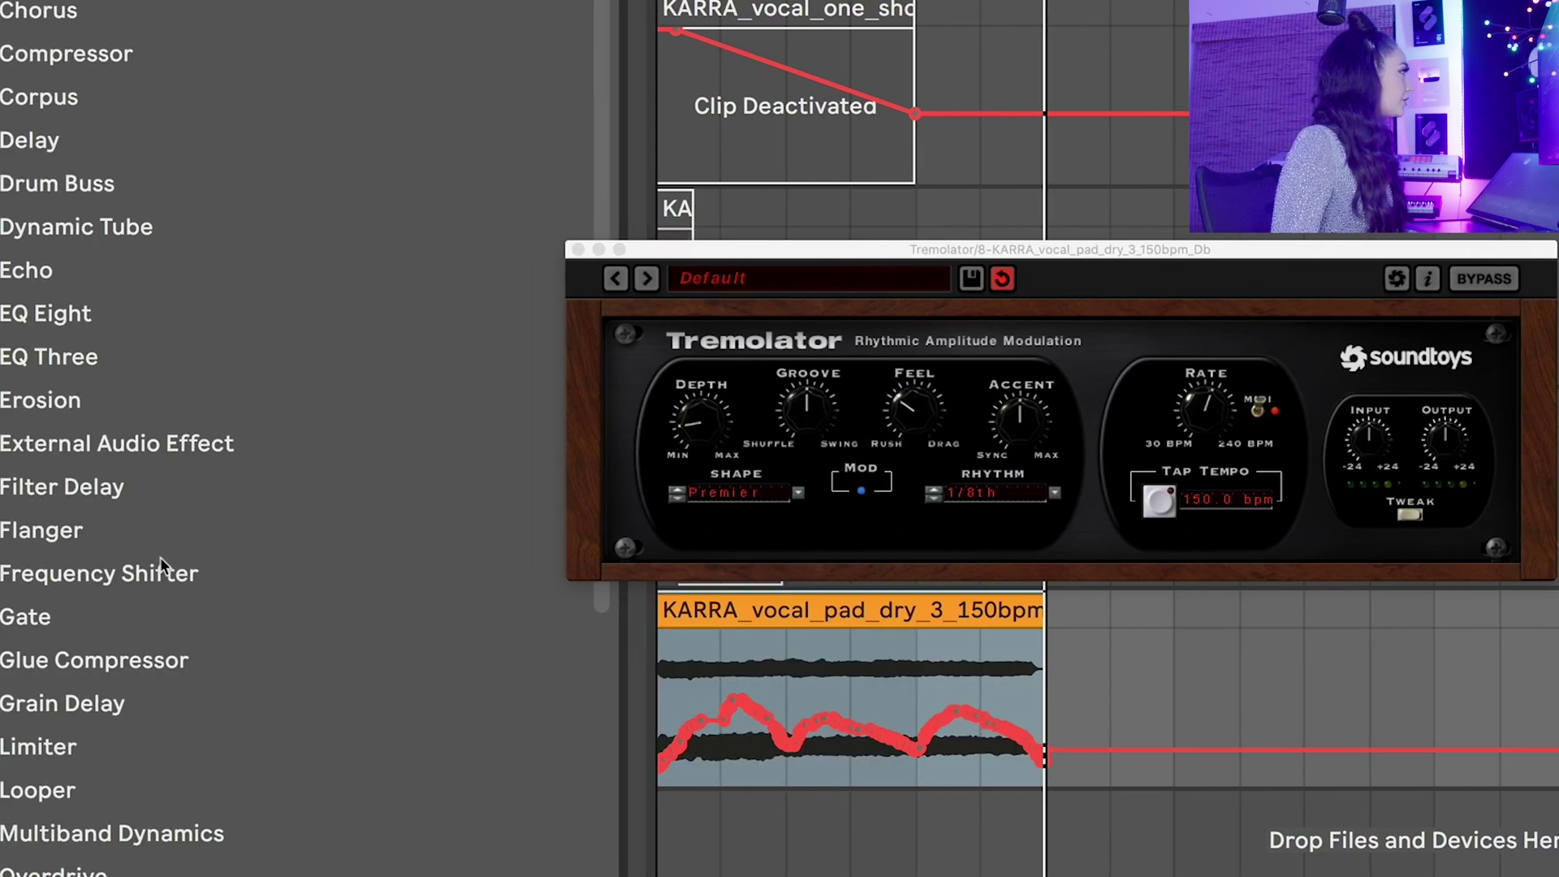
Add the OTT preset of Multiband Dynamics before the Tremolator, set its Amount to 48% and audition it
scroll(165, 666, "down", 5)
left_click(157, 436)
key("Right")
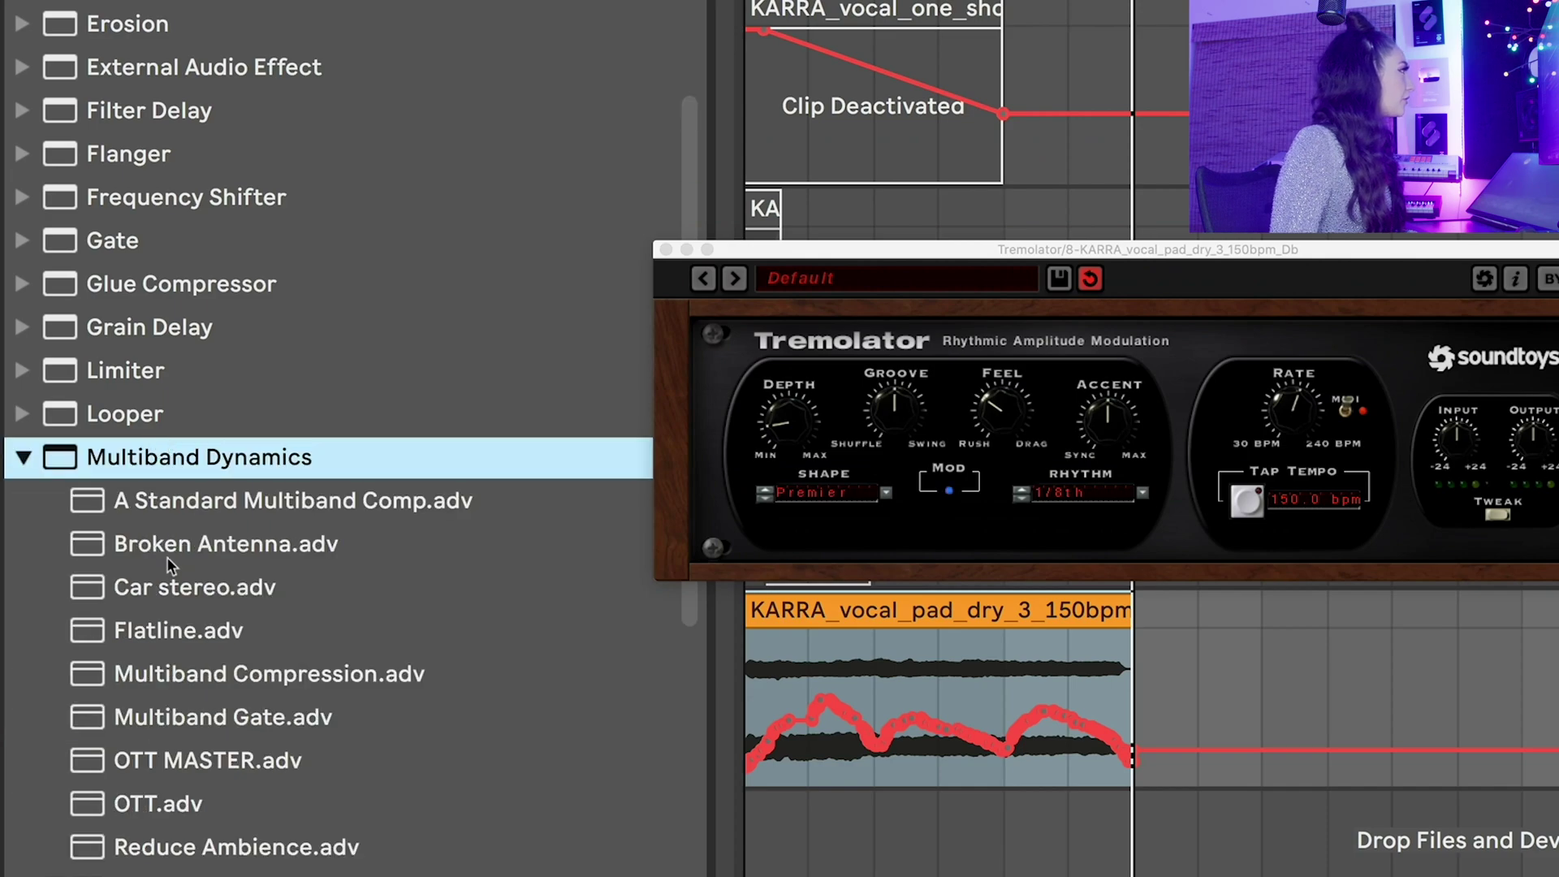
left_click_drag(167, 804, 389, 856)
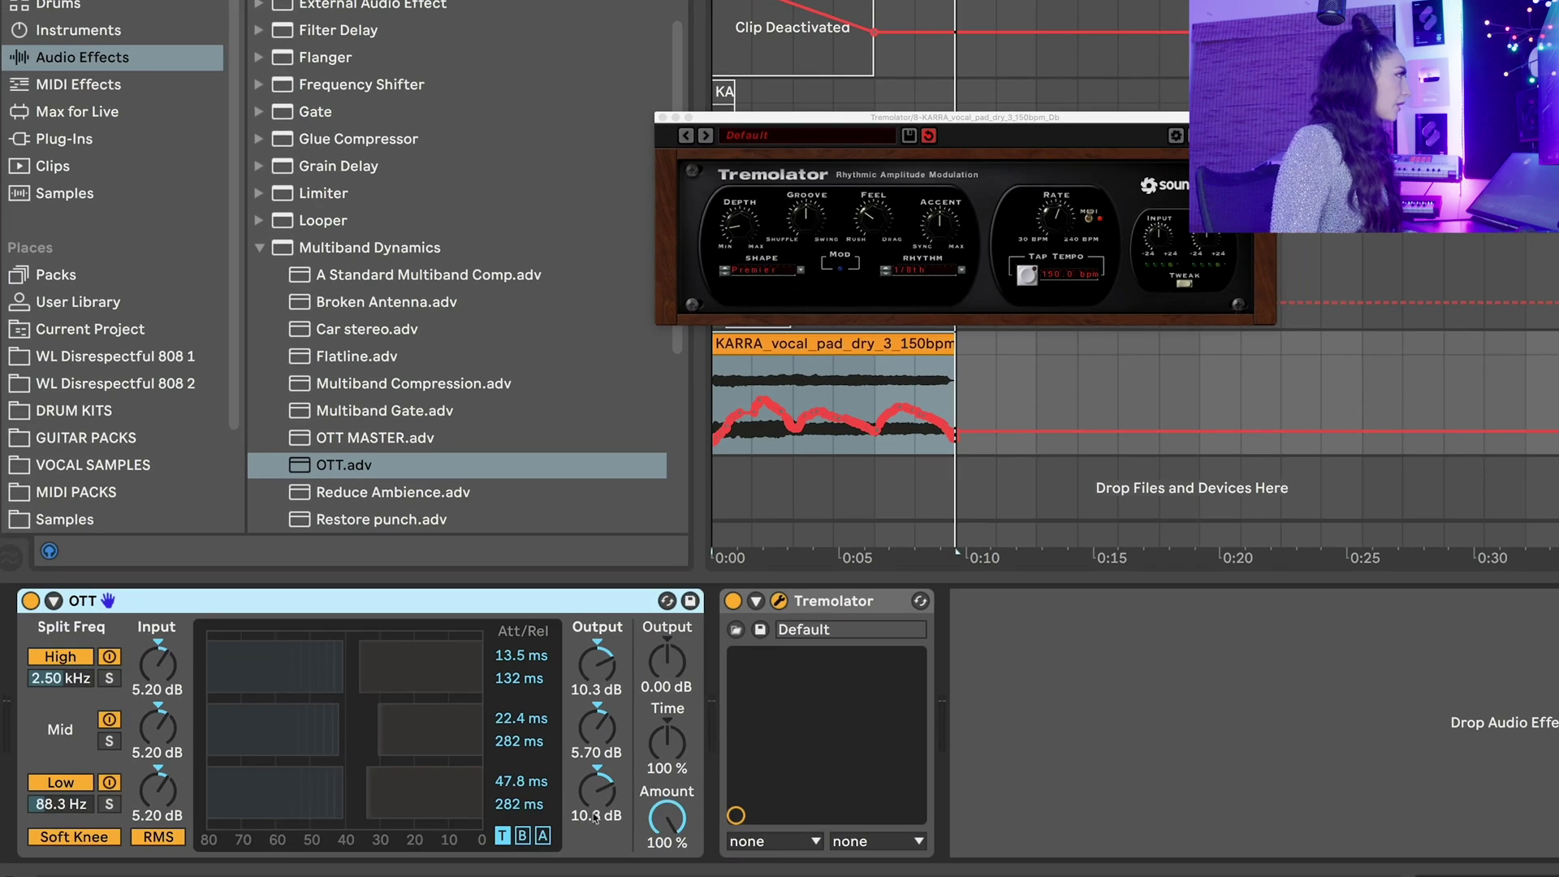
left_click_drag(665, 818, 666, 829)
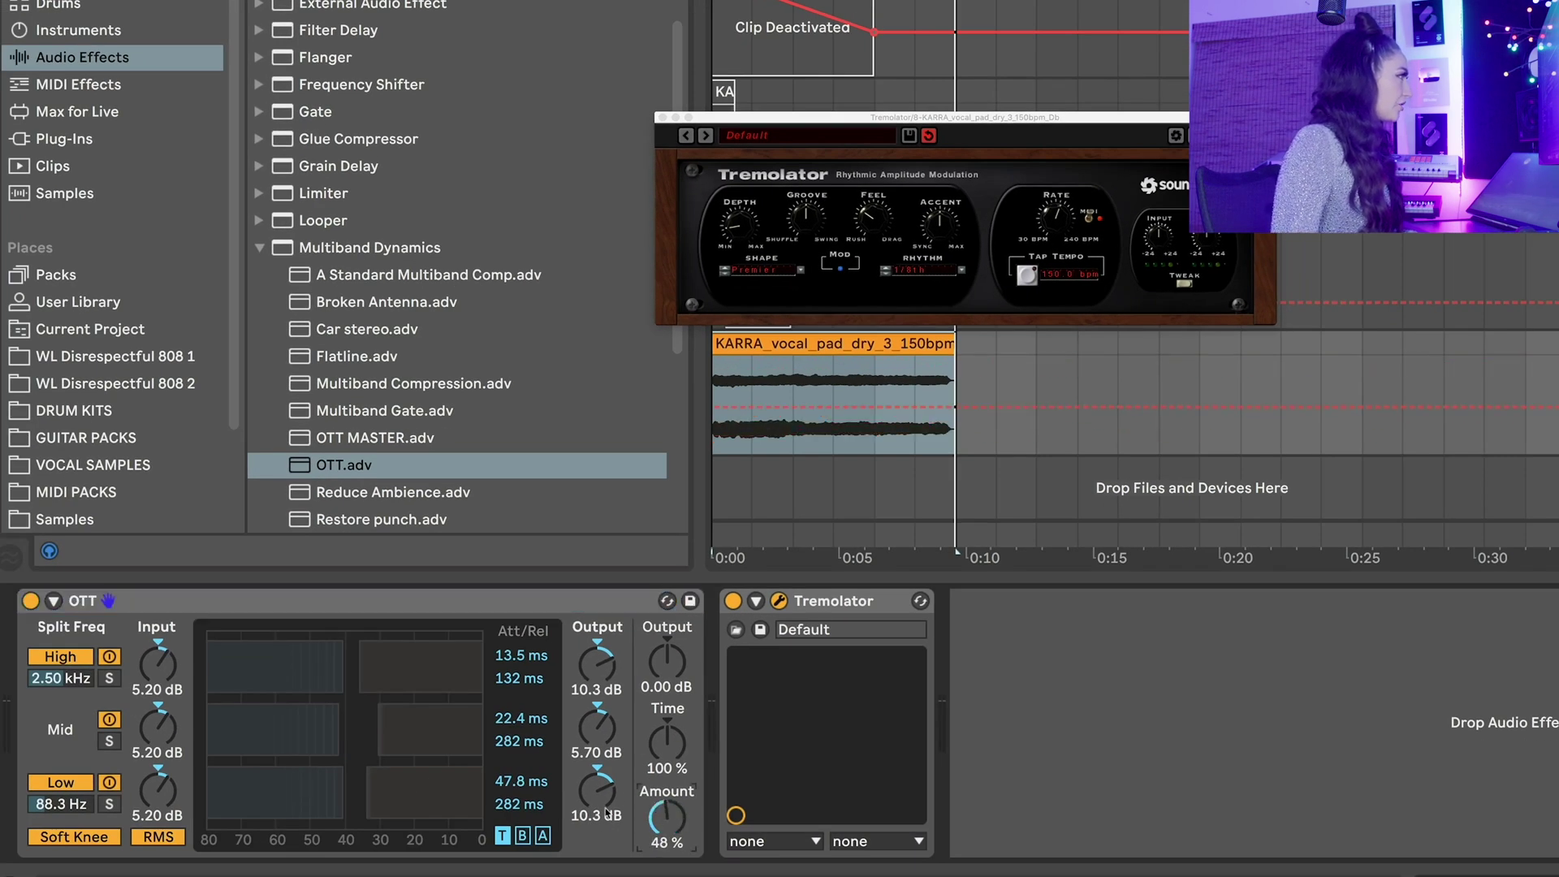
key("space")
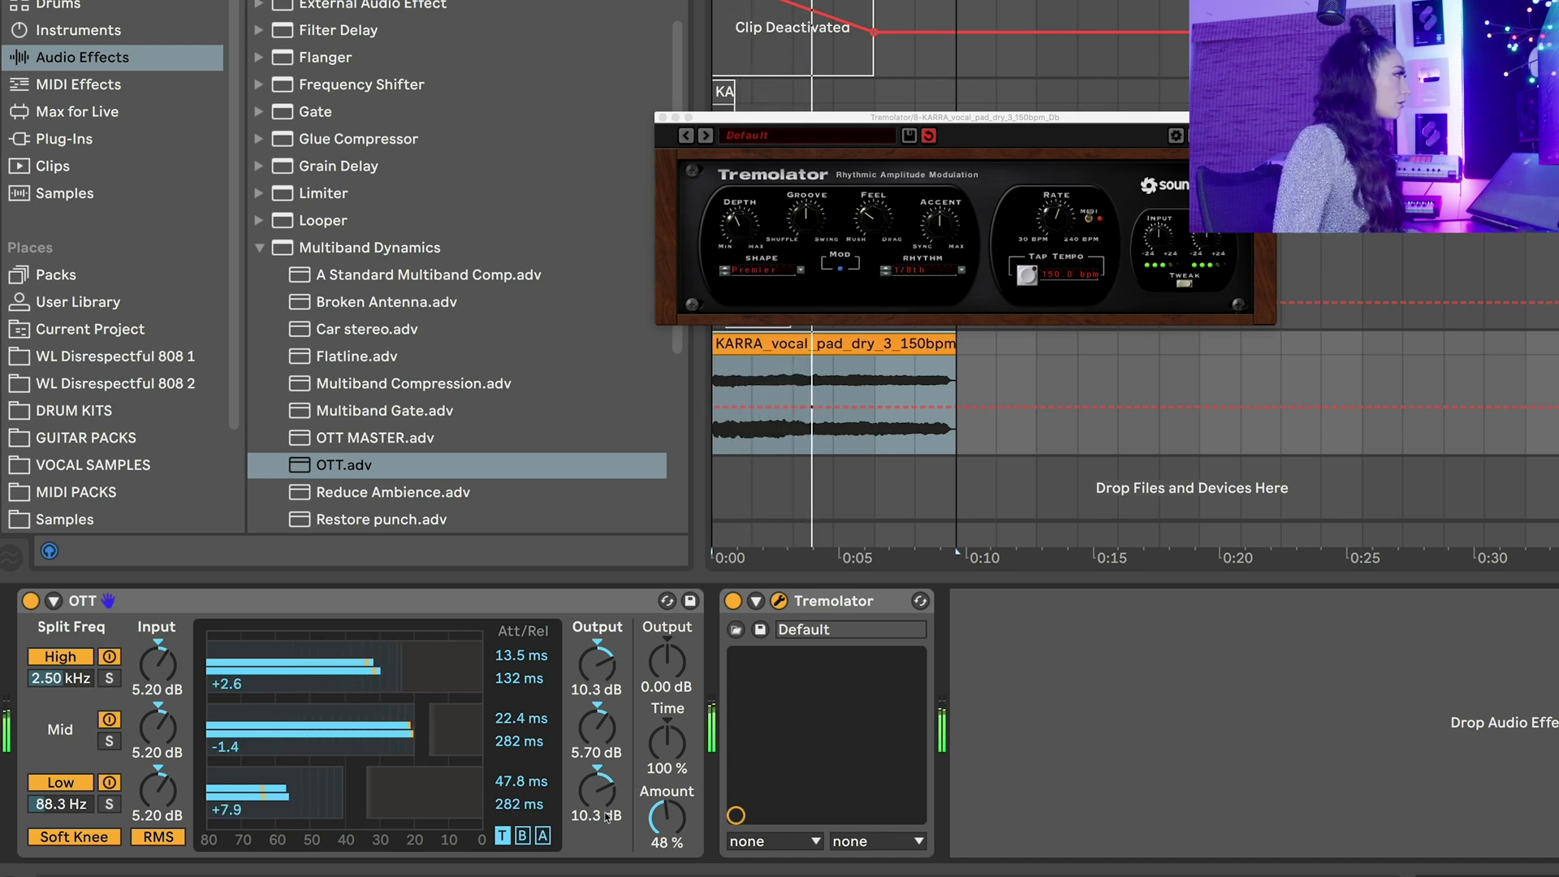
Close the Tremolator window, insert a Reverb between OTT and Tremolator and set its Dry/Wet to 21%
left_click(663, 118)
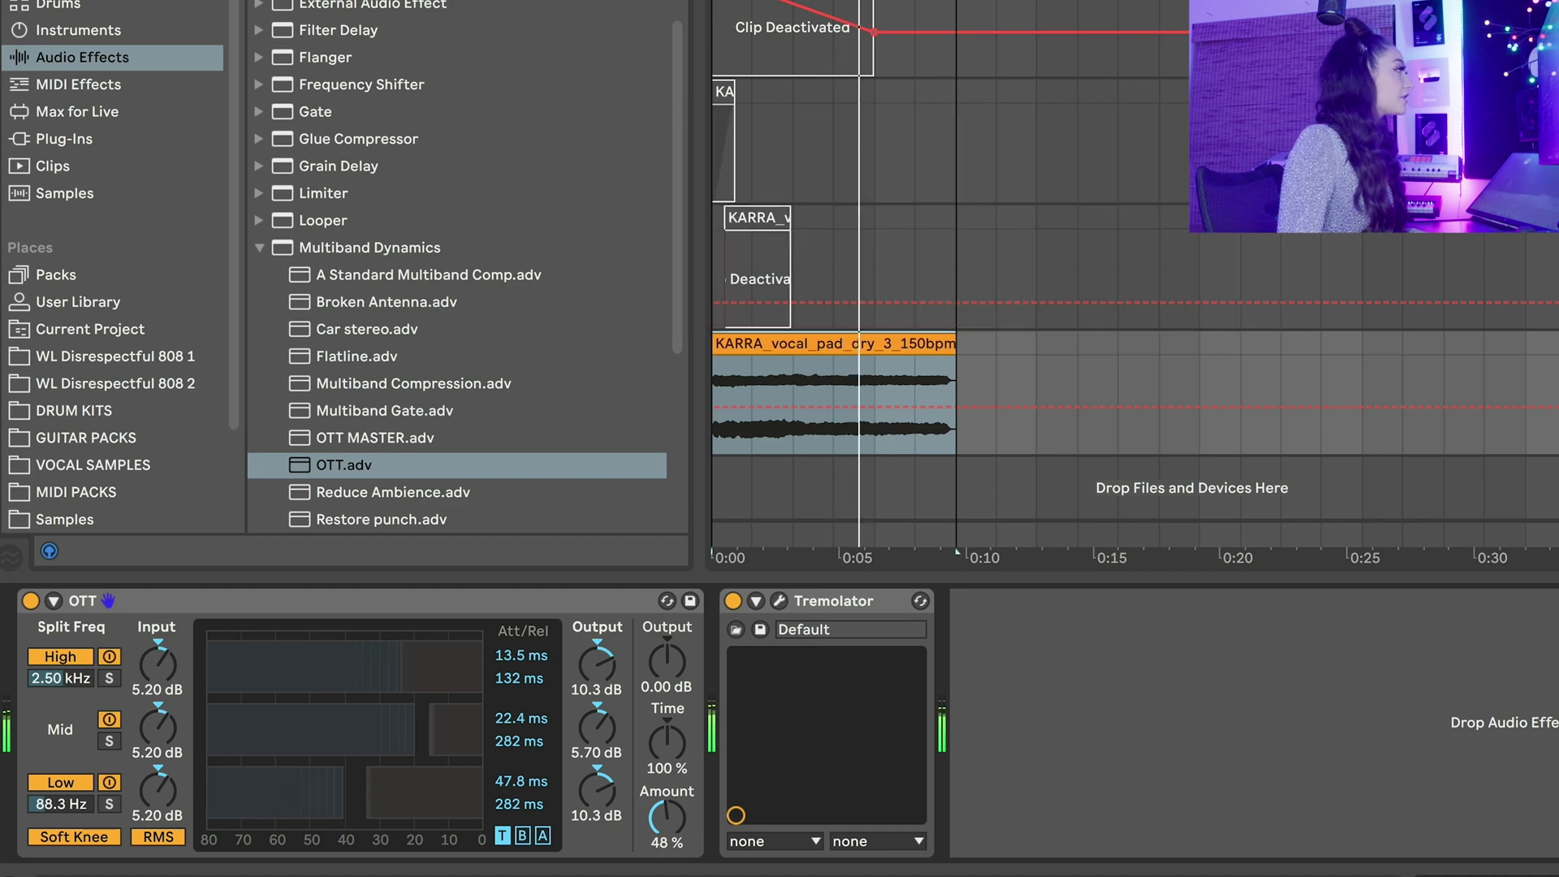
left_click_drag(323, 411, 748, 748)
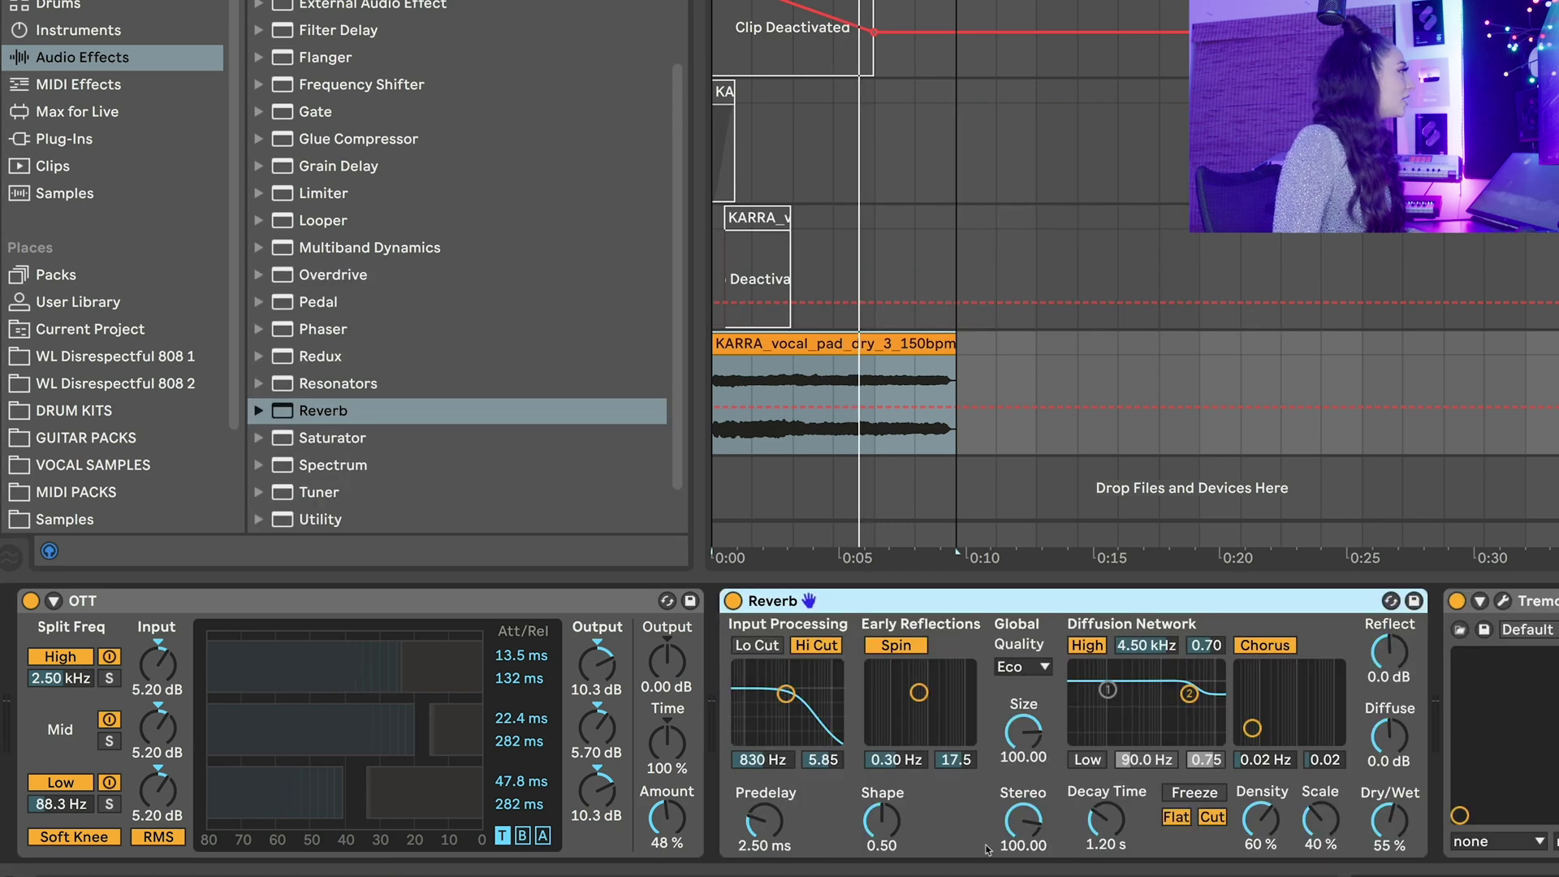
left_click_drag(1365, 830, 1364, 861)
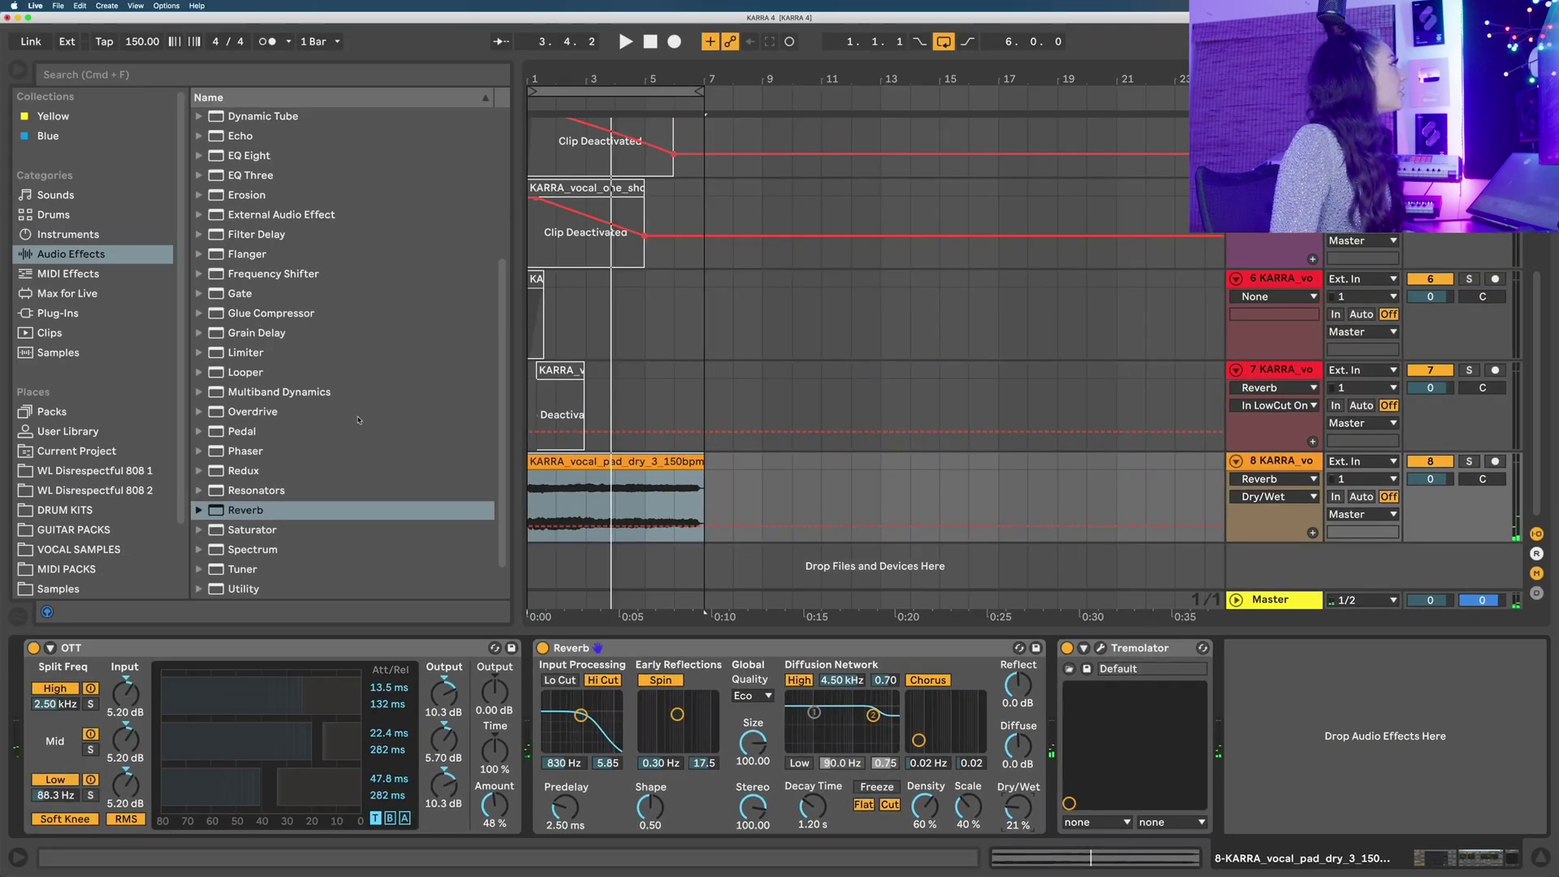
Search the plug-ins for "elast" and insert ElastiquePitchV2 ahead of OTT on the vocal pad track
left_click(169, 74)
type("elast")
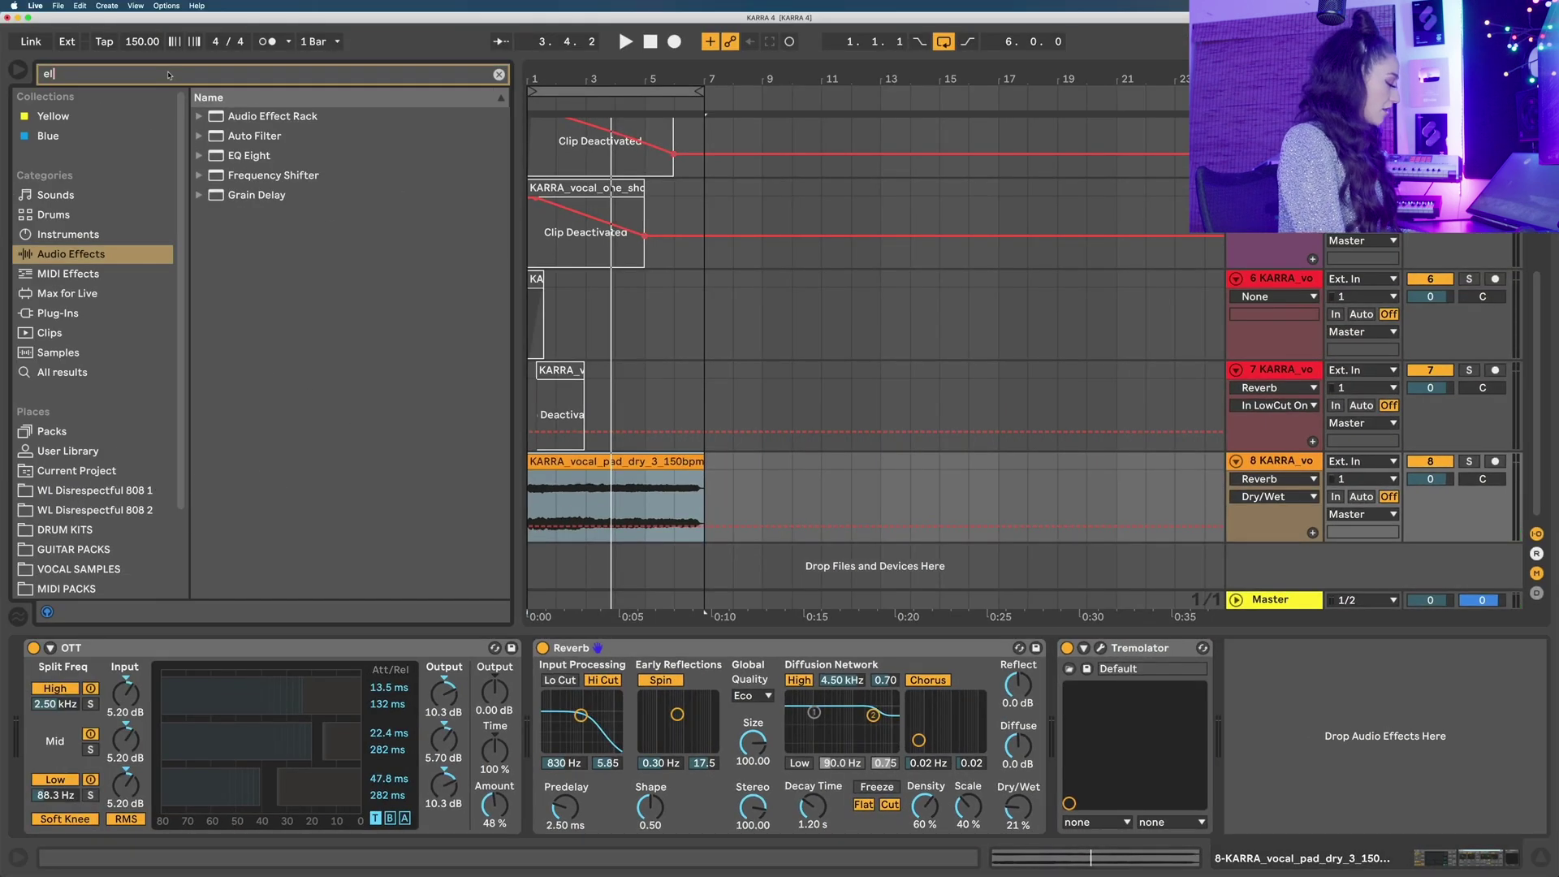
left_click(71, 318)
left_click_drag(294, 156, 51, 688)
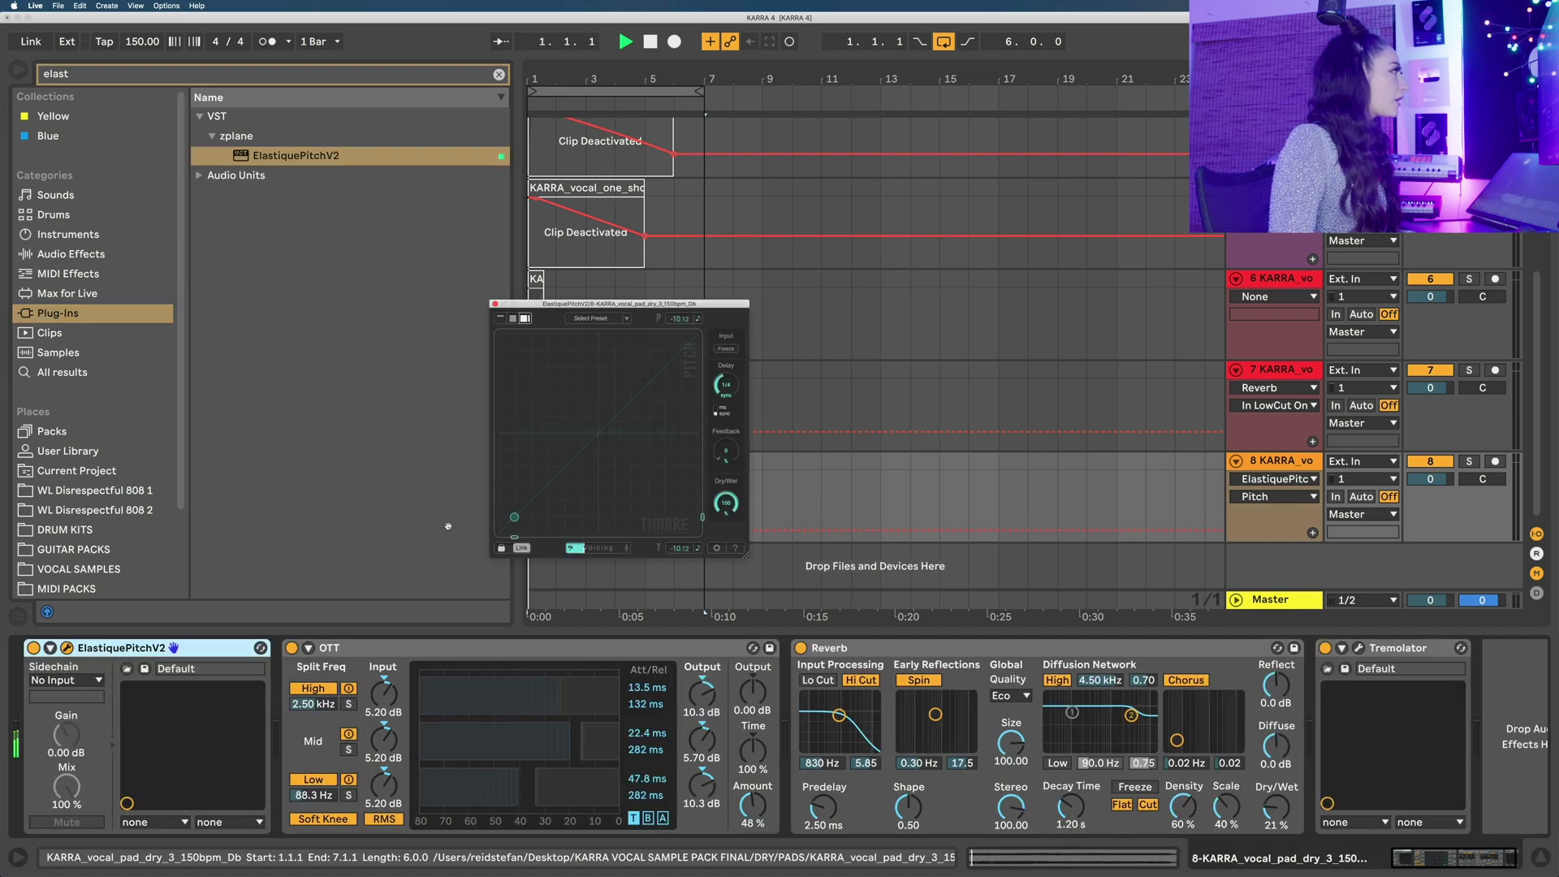
Set ElastiquePitchV2's linked pitch and timbre to +12.00 and its Dry/Wet to 2%, and close its window
left_click_drag(447, 526, 431, 534)
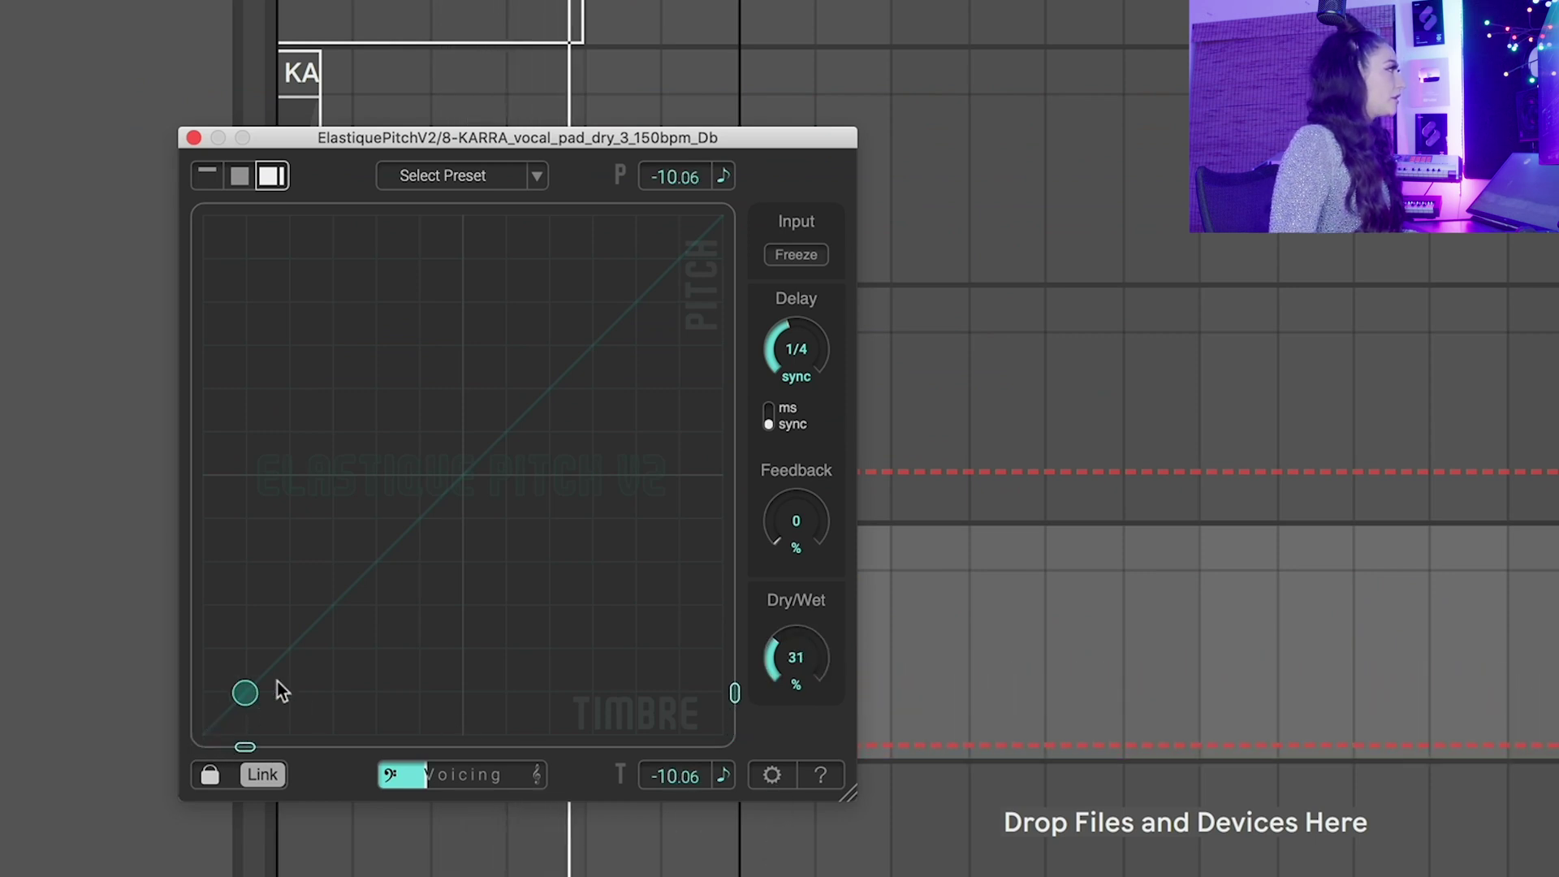
left_click_drag(277, 680, 823, 199)
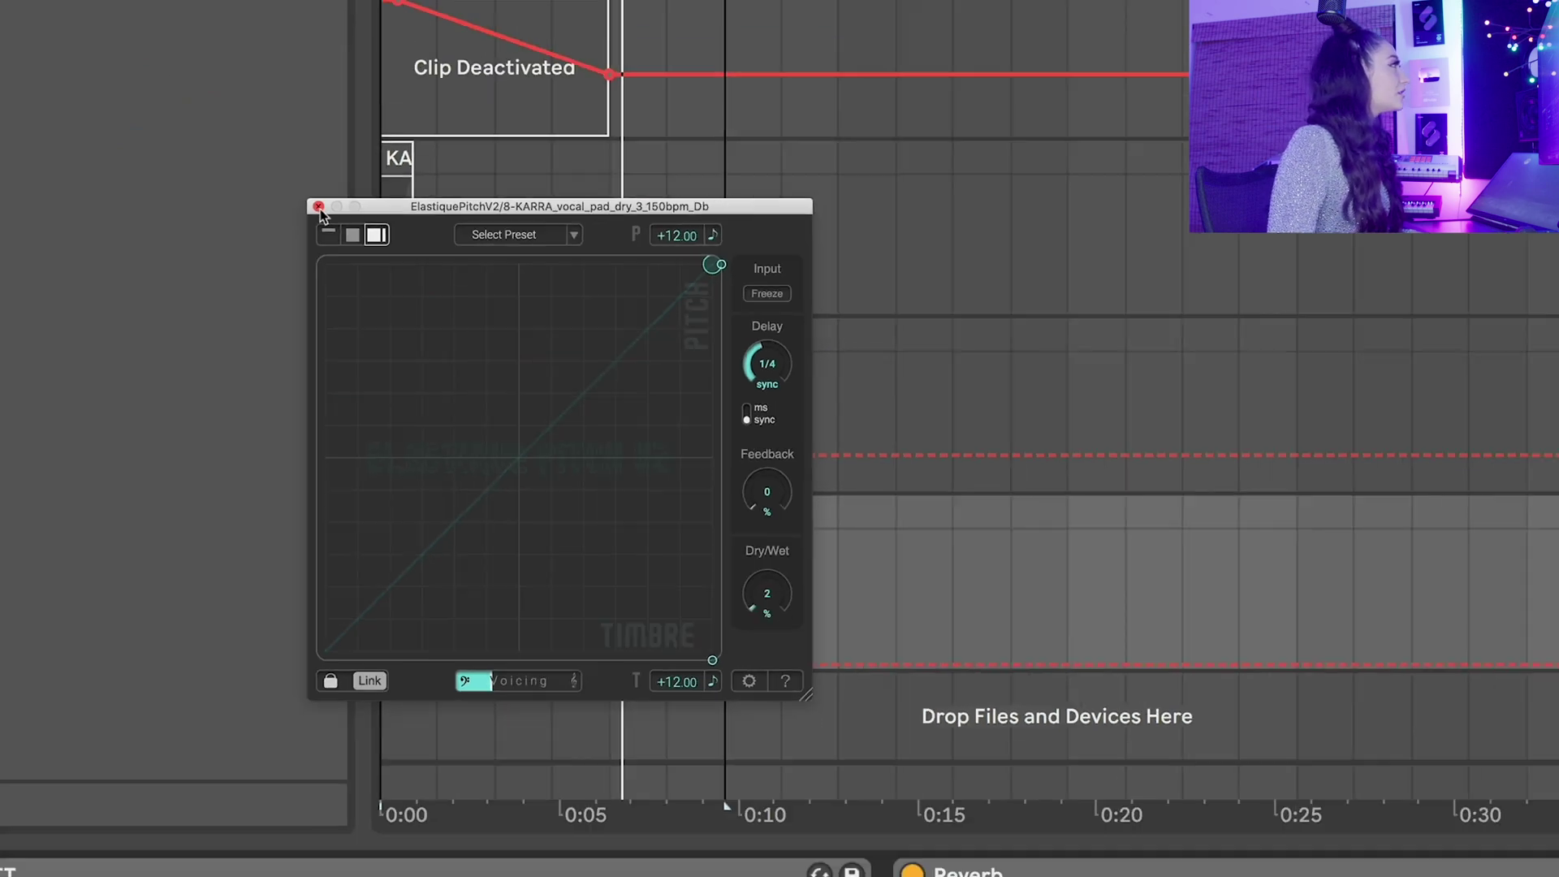
left_click(193, 138)
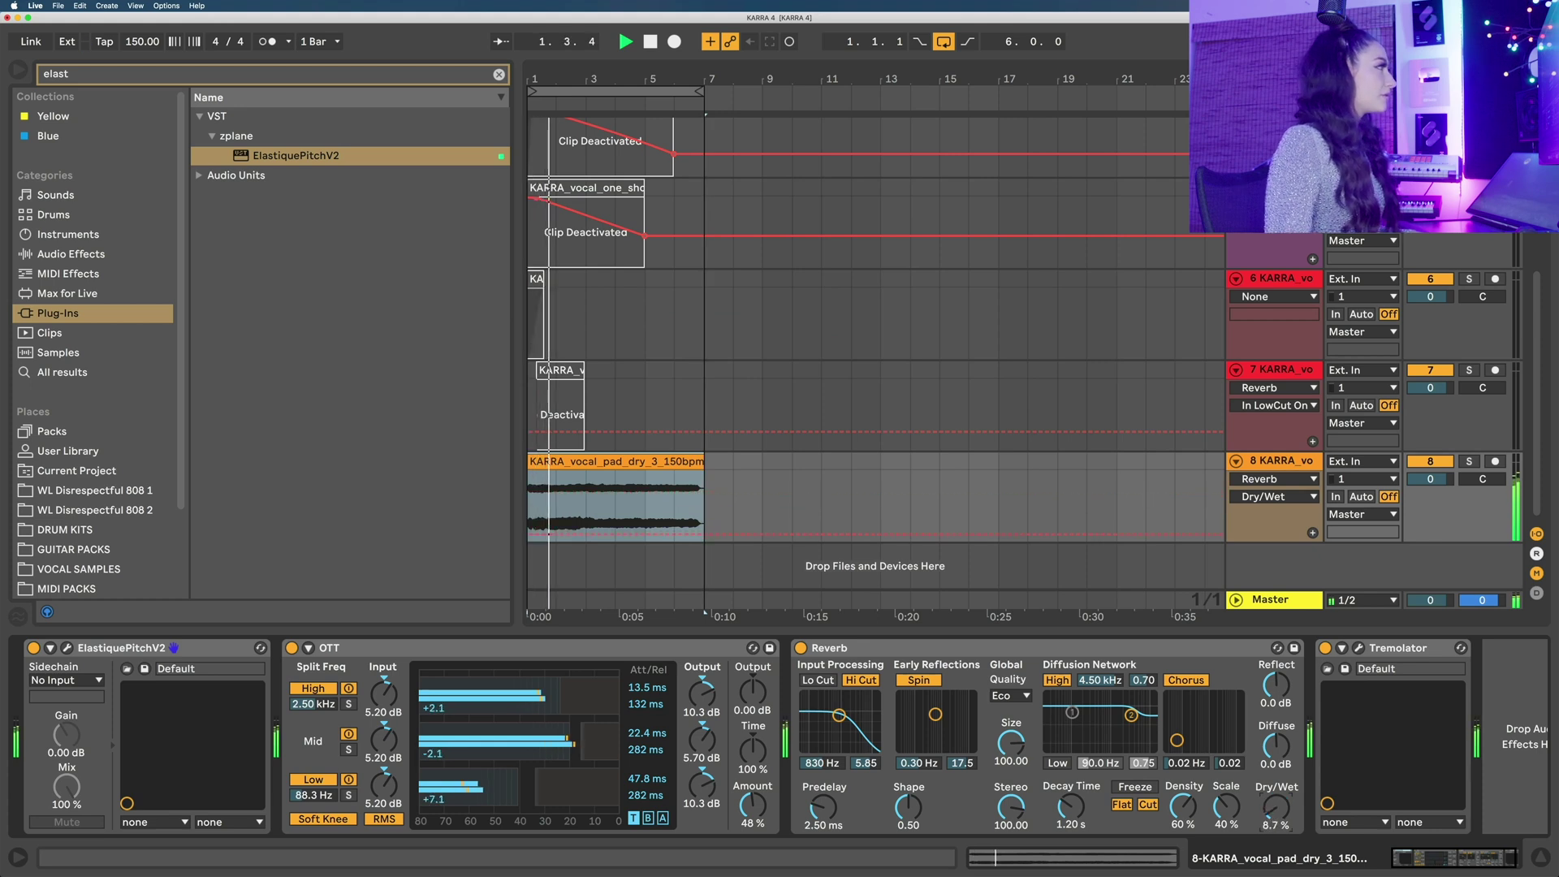
Automate the Reverb's Dry/Wet over the vocal pad clip, rising to 73%, and play it back
key("space")
key("a")
key("a")
left_click(673, 529)
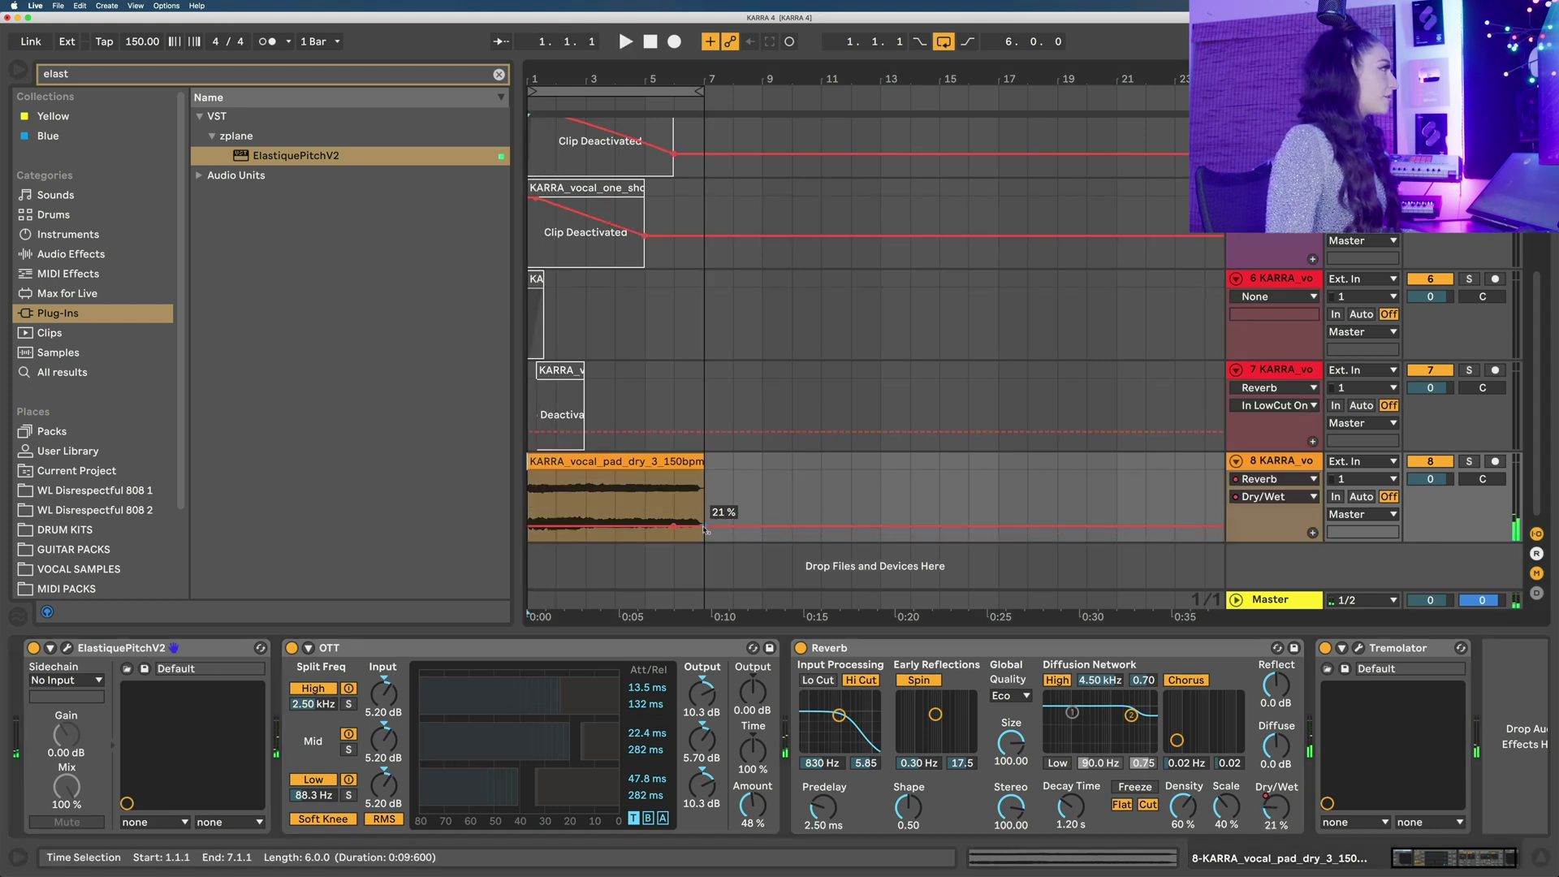
left_click_drag(732, 509, 526, 500)
key("space")
key("a")
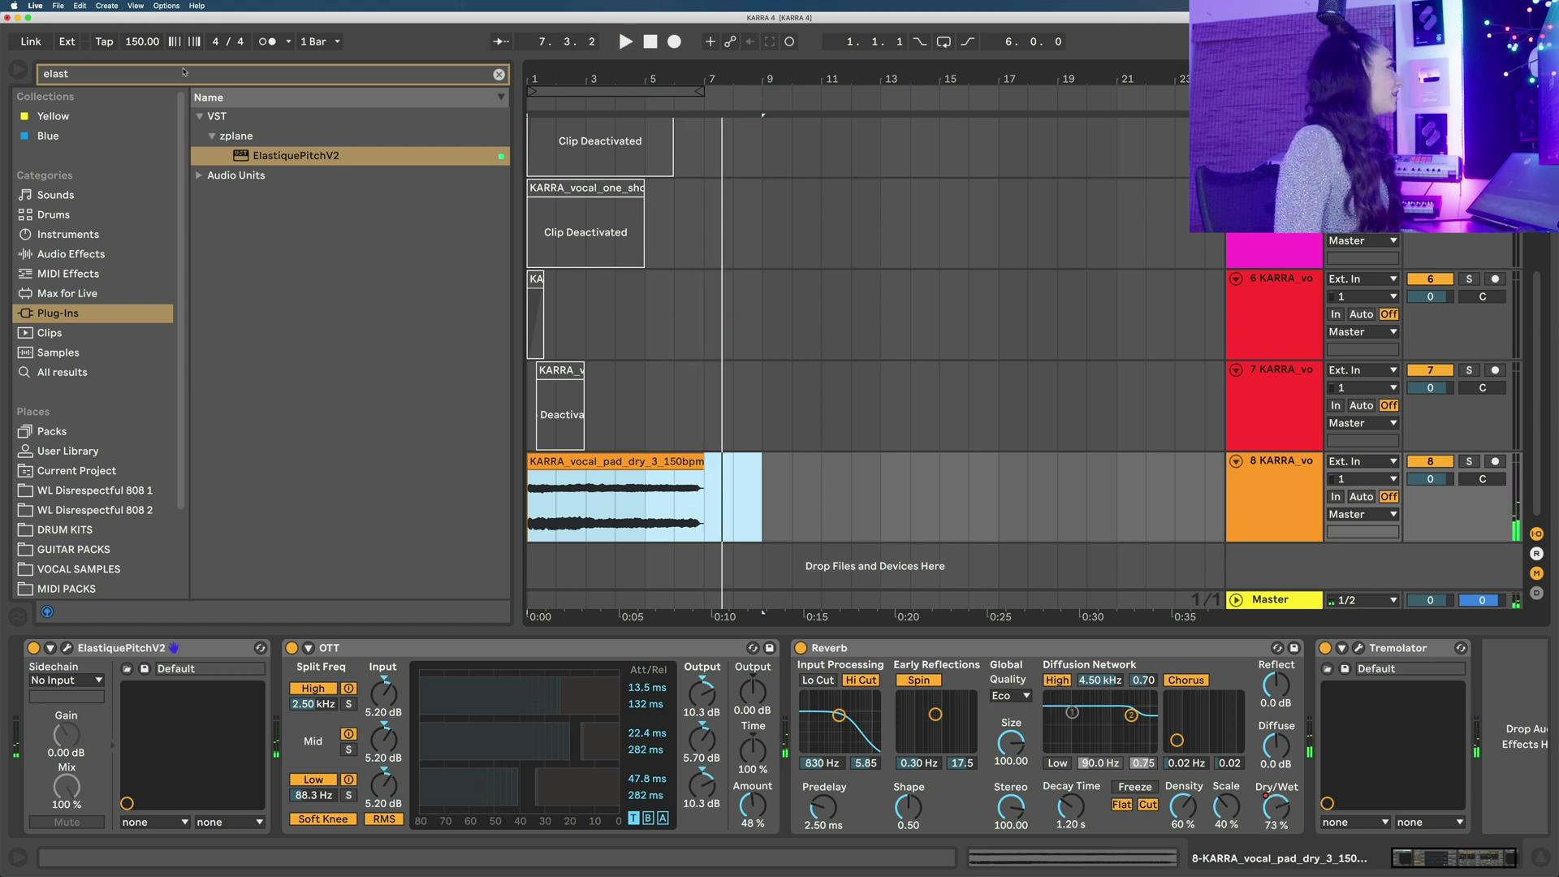
Search the plug-ins for "shaperb", insert ShaperBox 2 after Tremolator on the vocal pad track, and add its Volume shaper
left_click(122, 77)
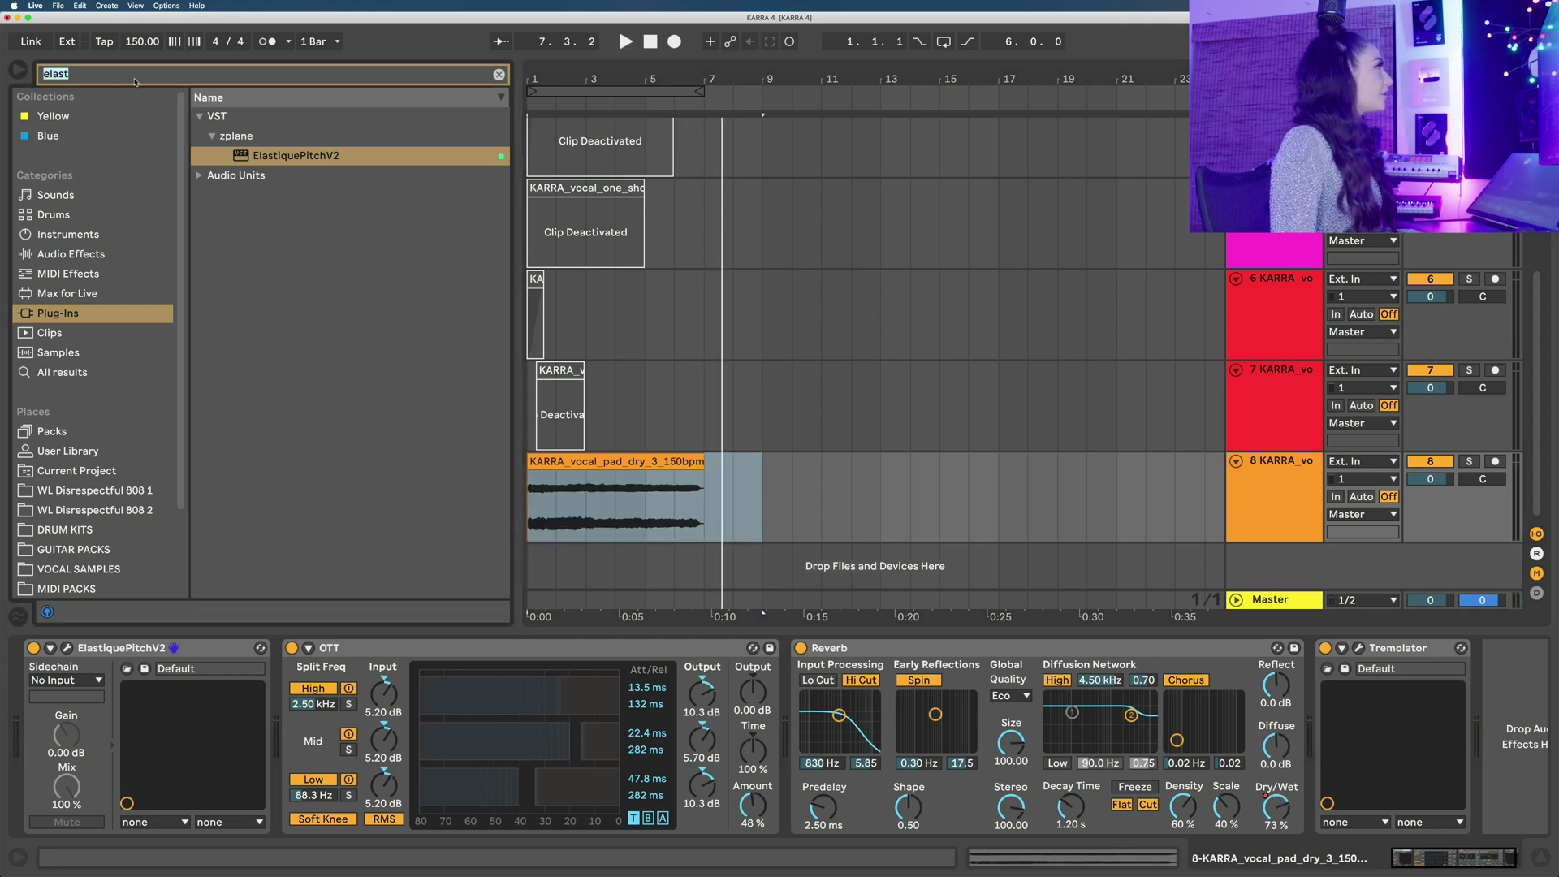
type("shaperb")
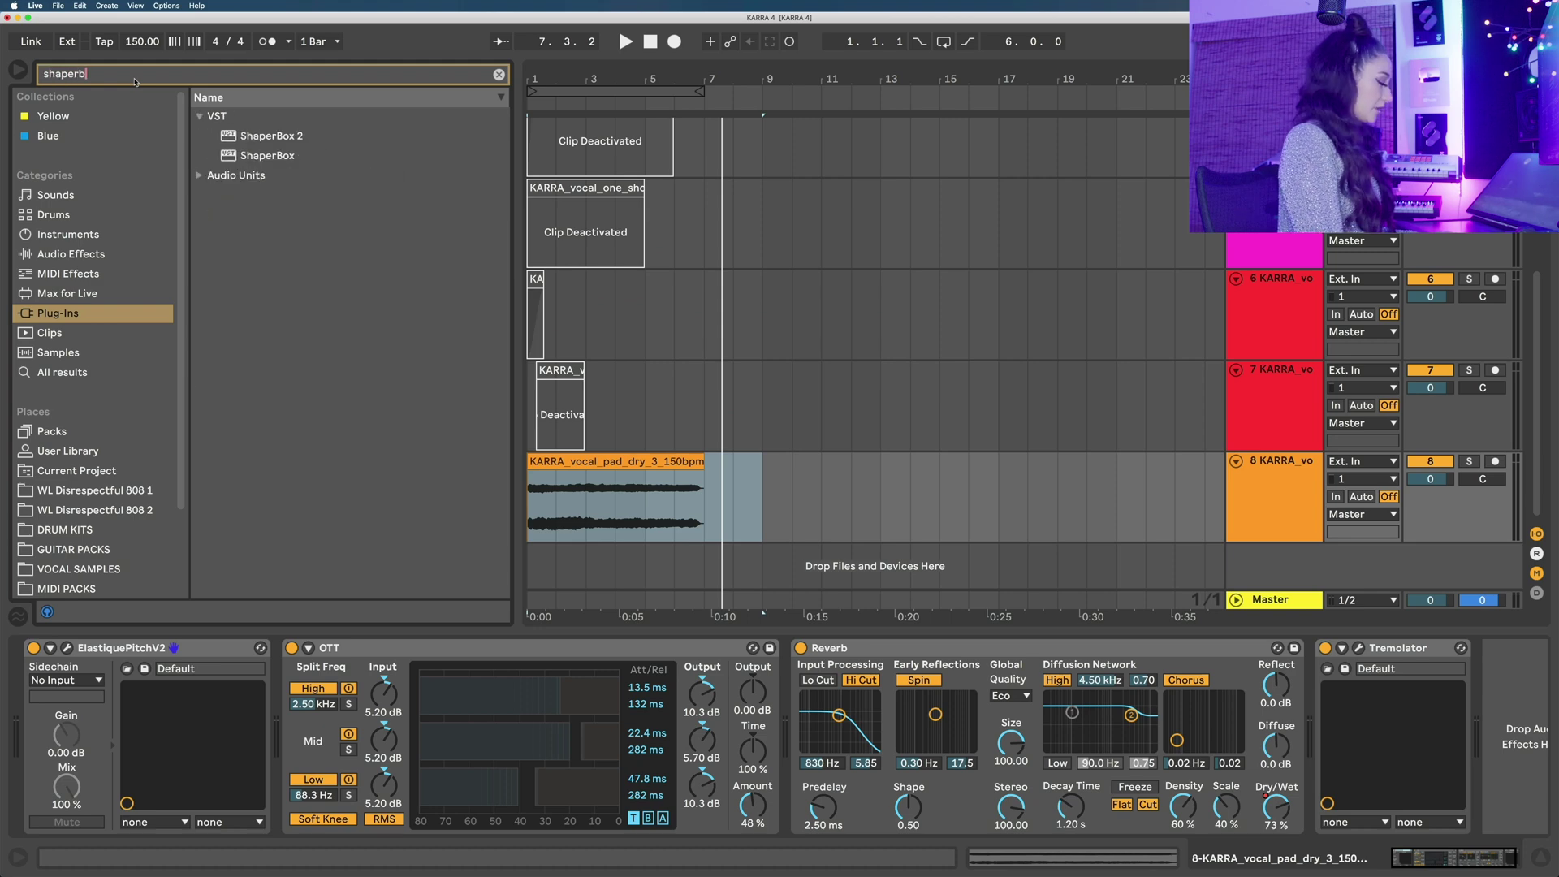
double_click(291, 136)
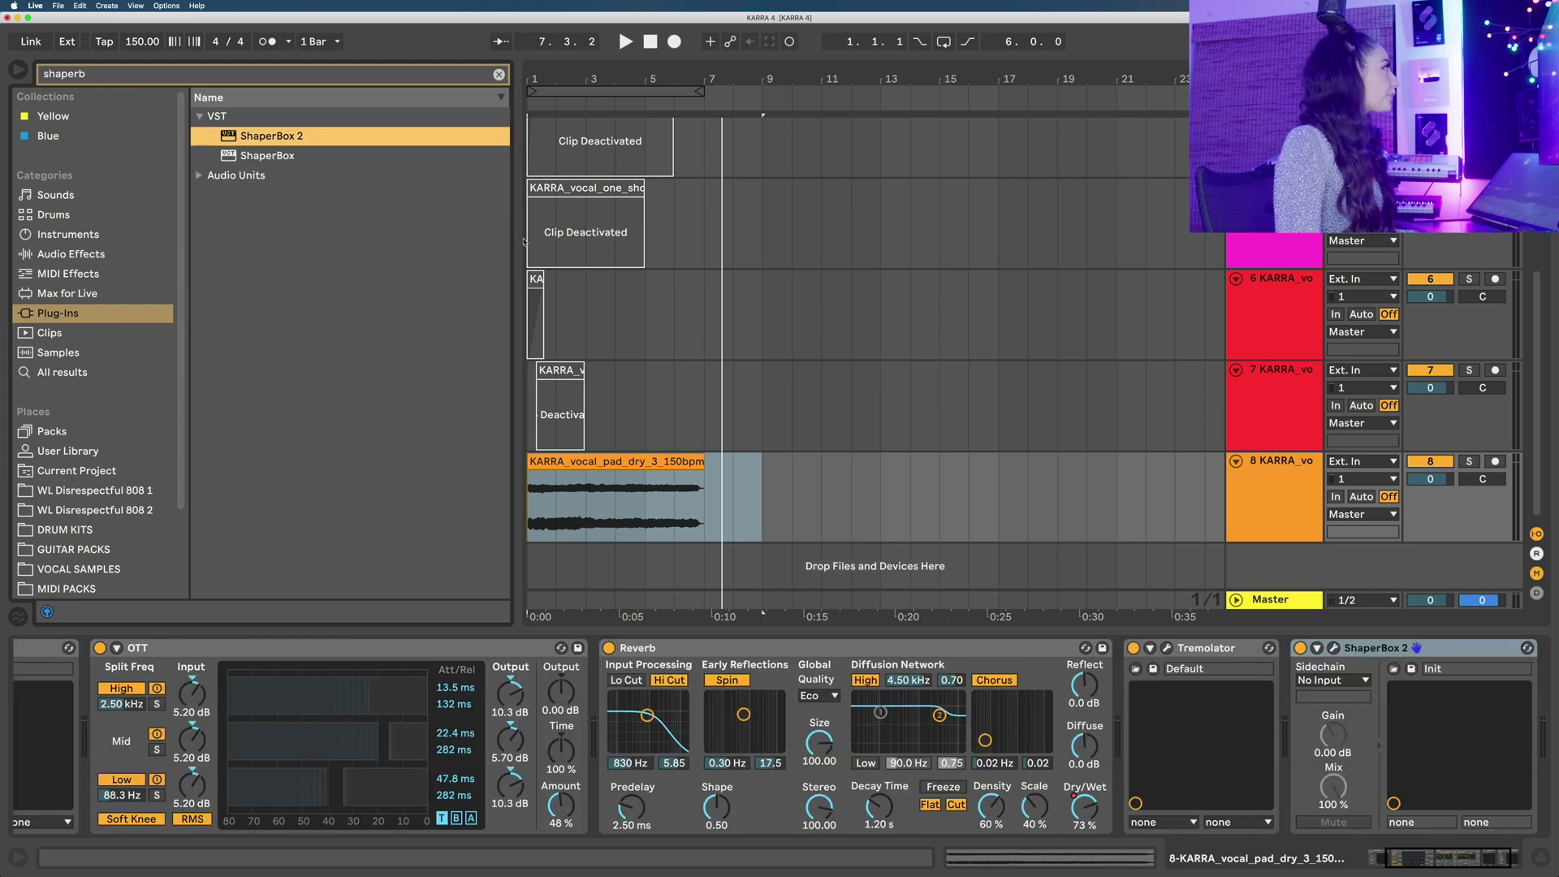
left_click(1334, 647)
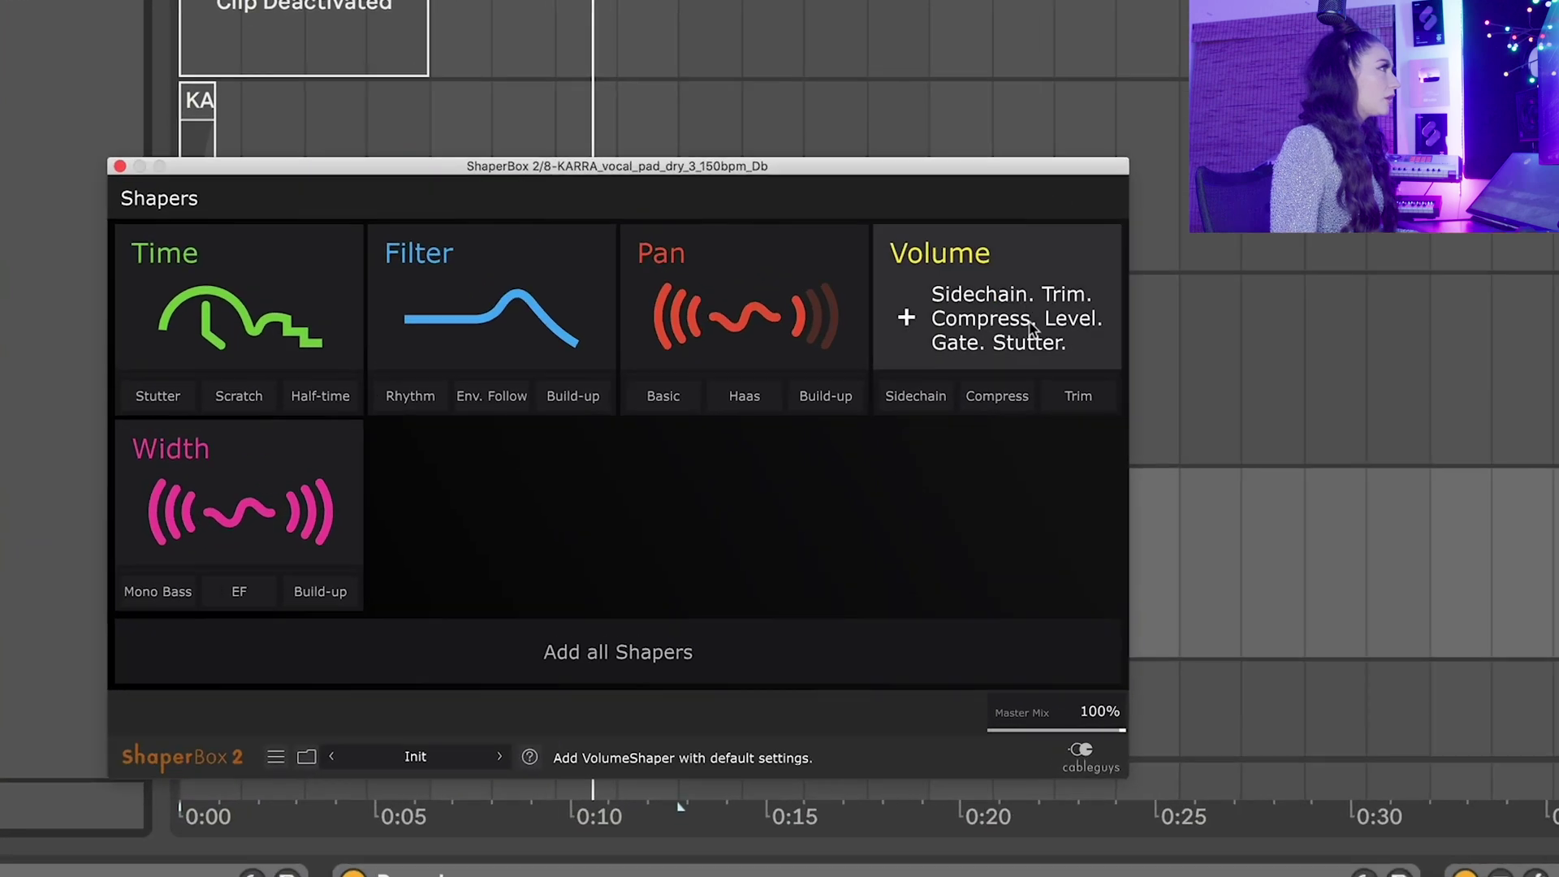
left_click(873, 371)
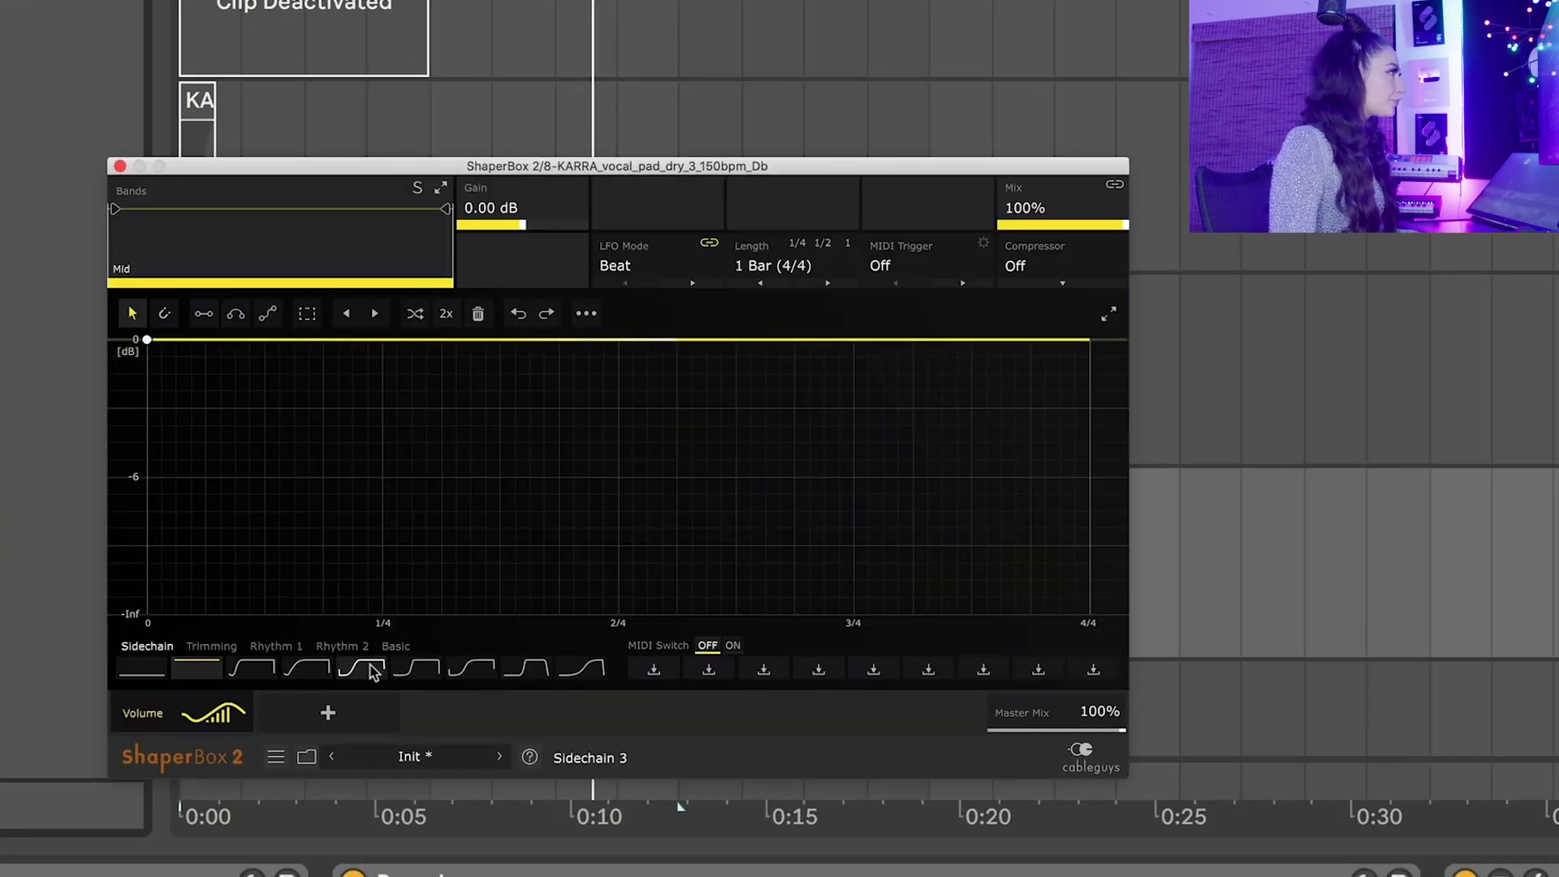
Audition sidechain curves in the Volume shaper, set Mix to 37%, keep the gradual rise peaking at 2/4, and close ShaperBox 2
left_click(423, 670)
key("space")
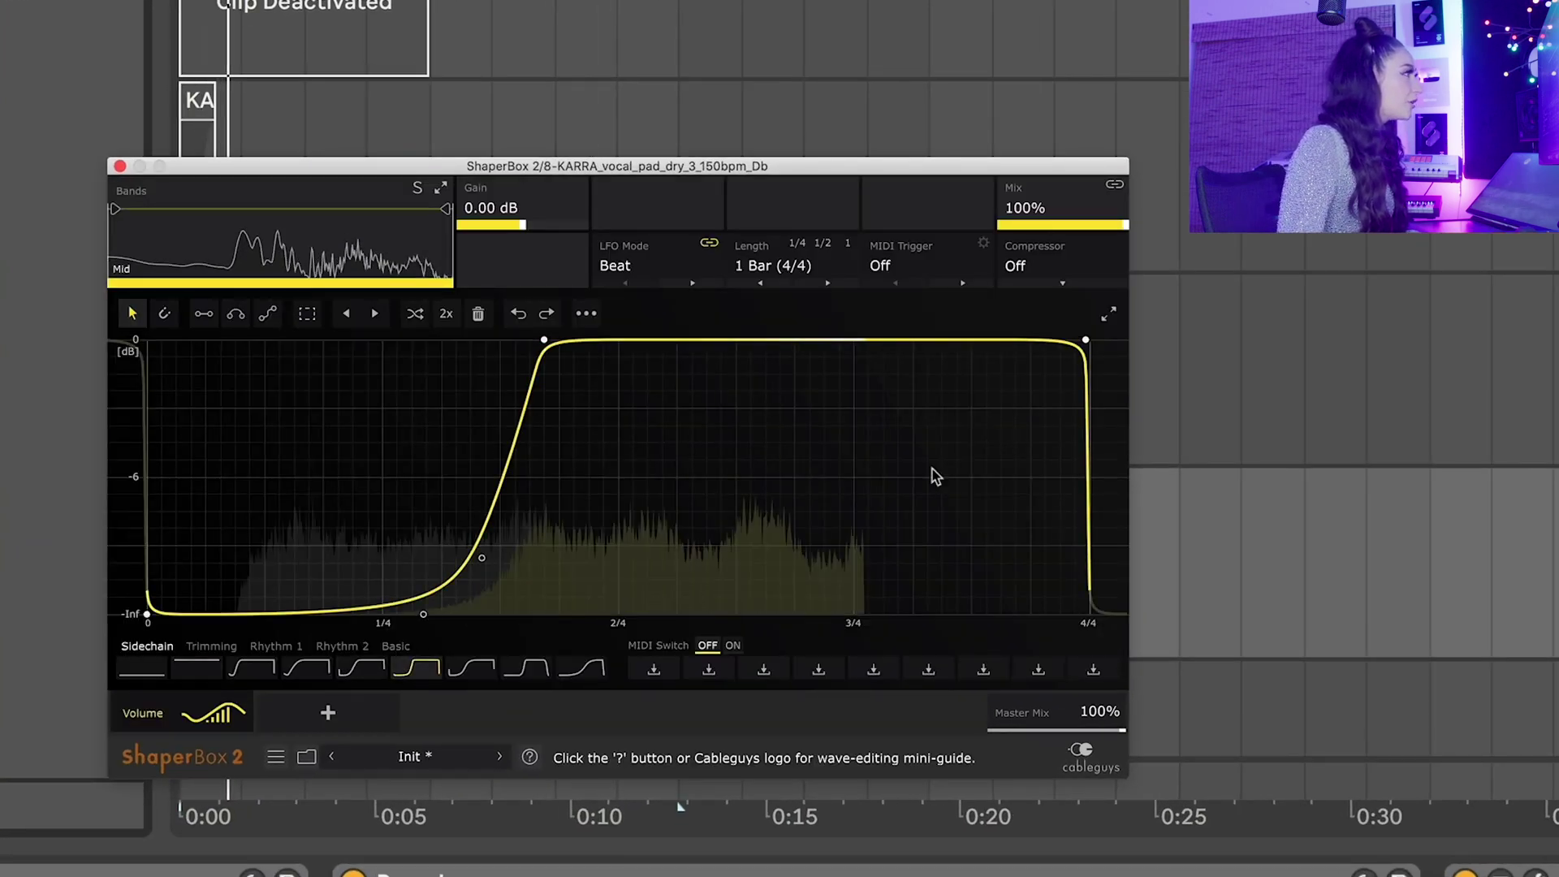
left_click_drag(1125, 223, 1056, 263)
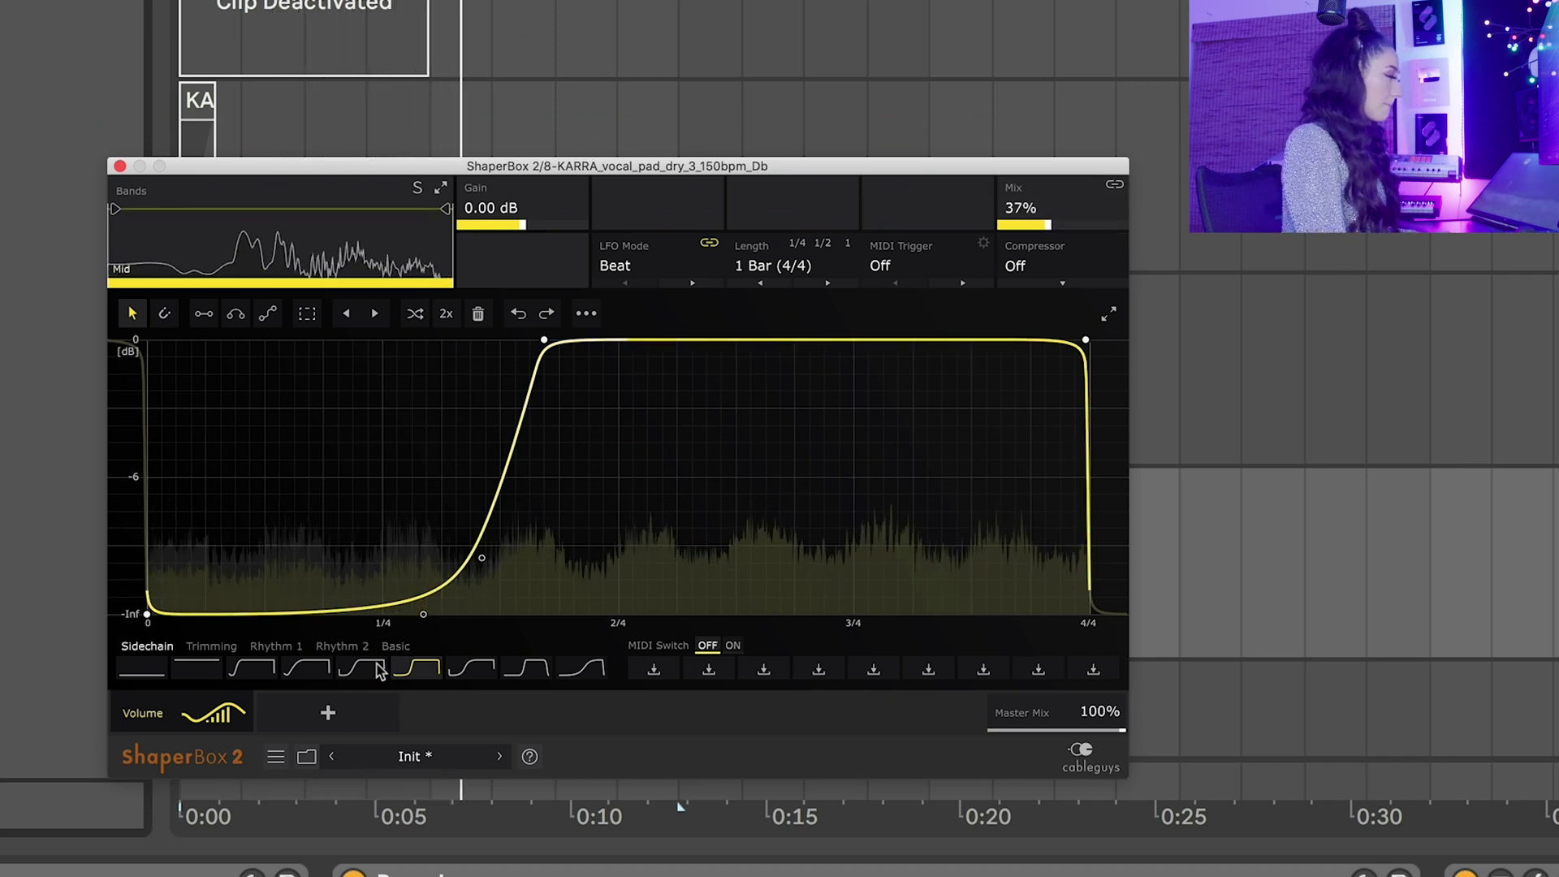
left_click(306, 668)
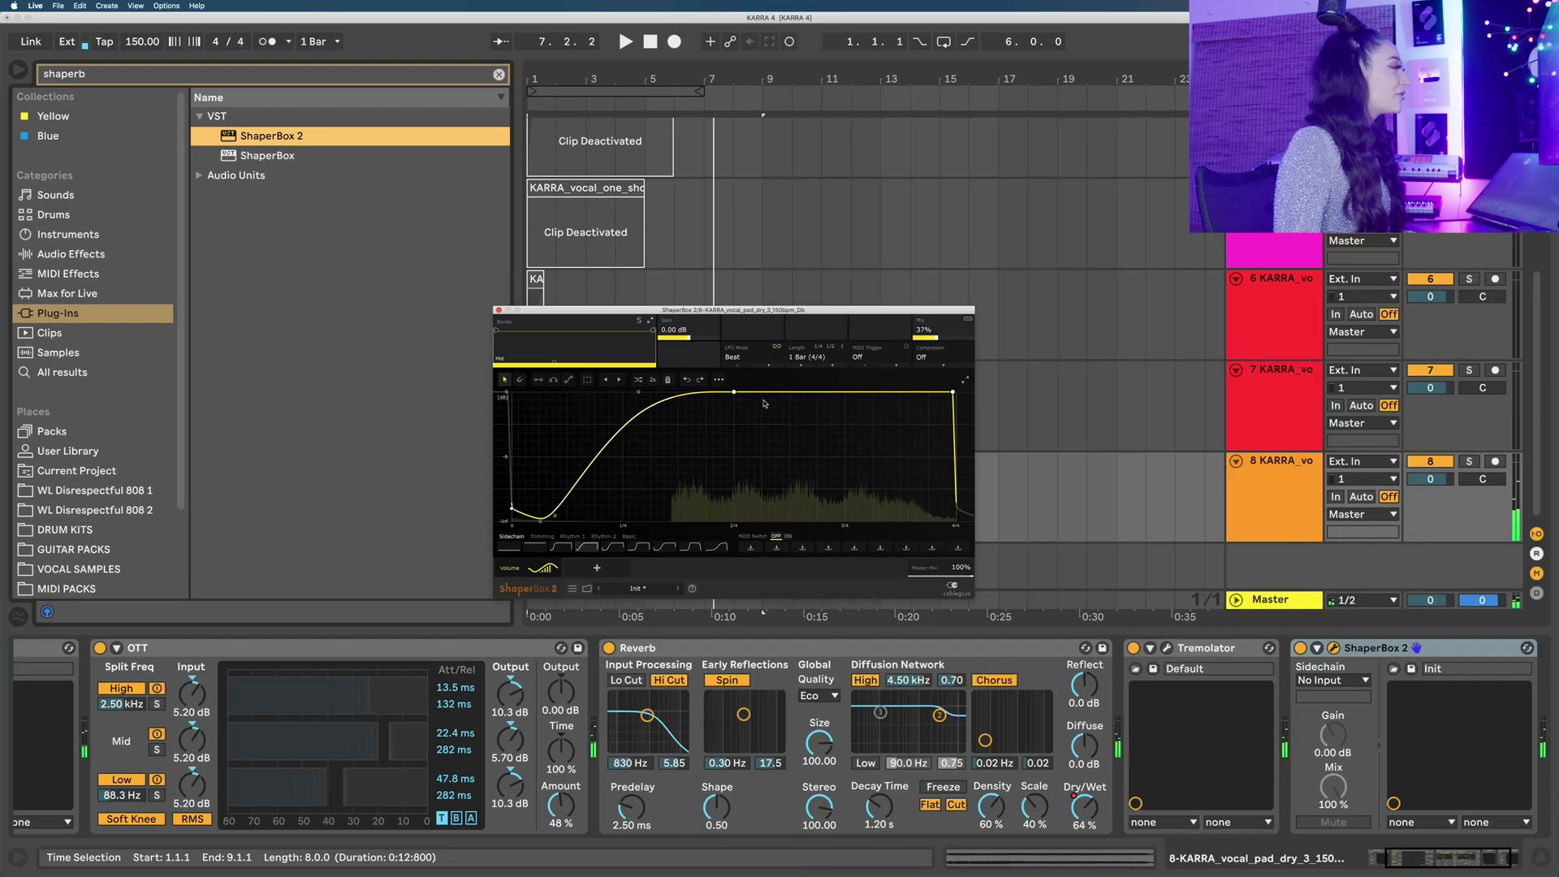
key("super+w")
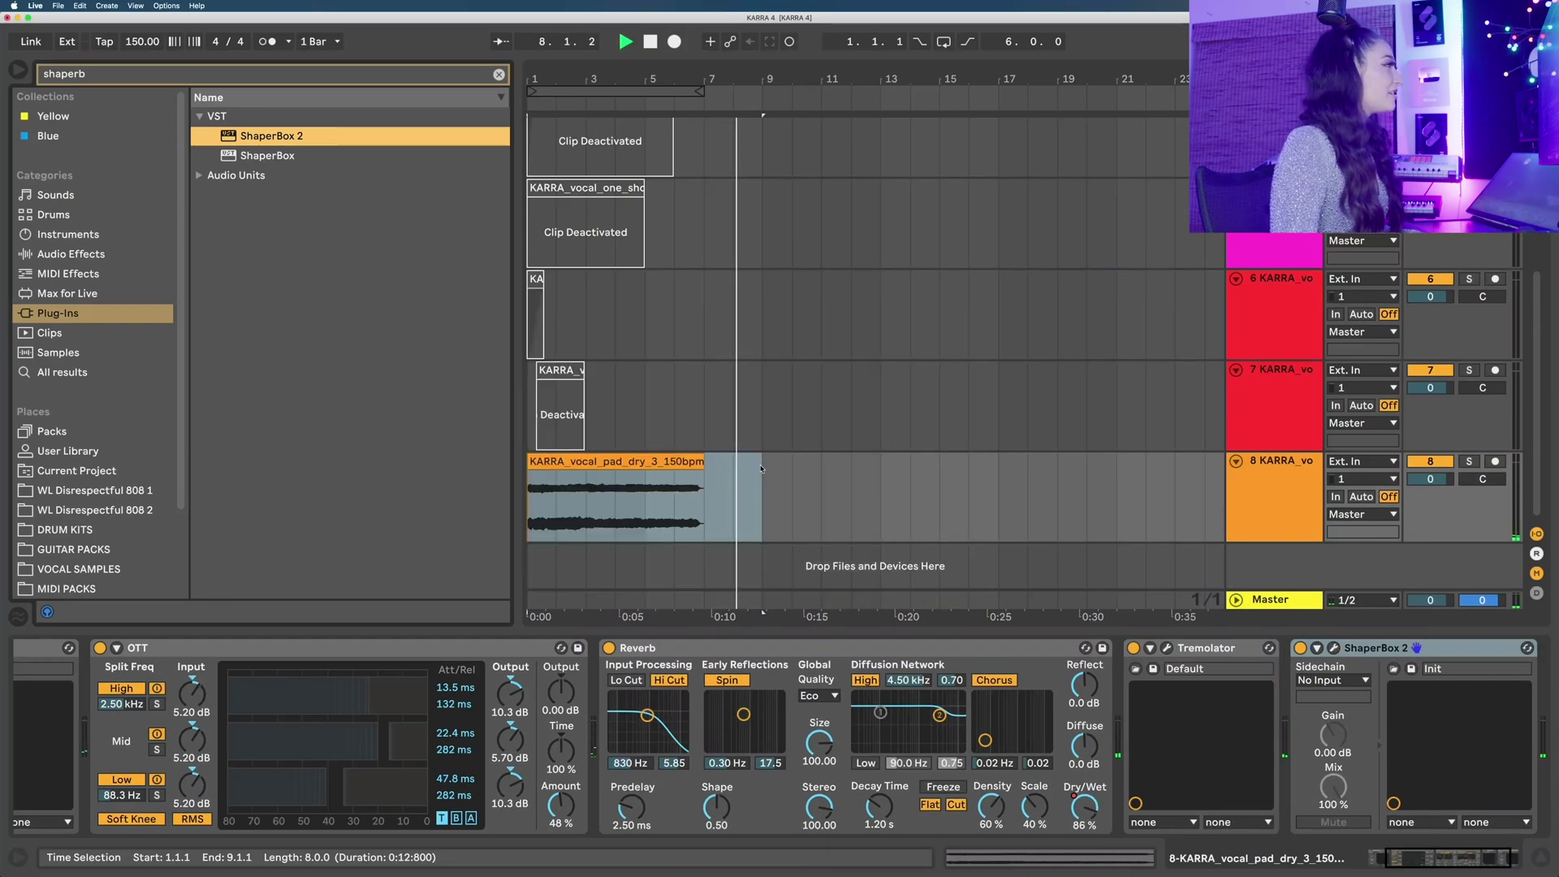
key("space")
Select eight bars of the vocal pad track from 1.1.1, including the tail after the clip, and open the Export Audio/Video settings
left_click(760, 443, "shift")
left_click(708, 440)
left_click(710, 492)
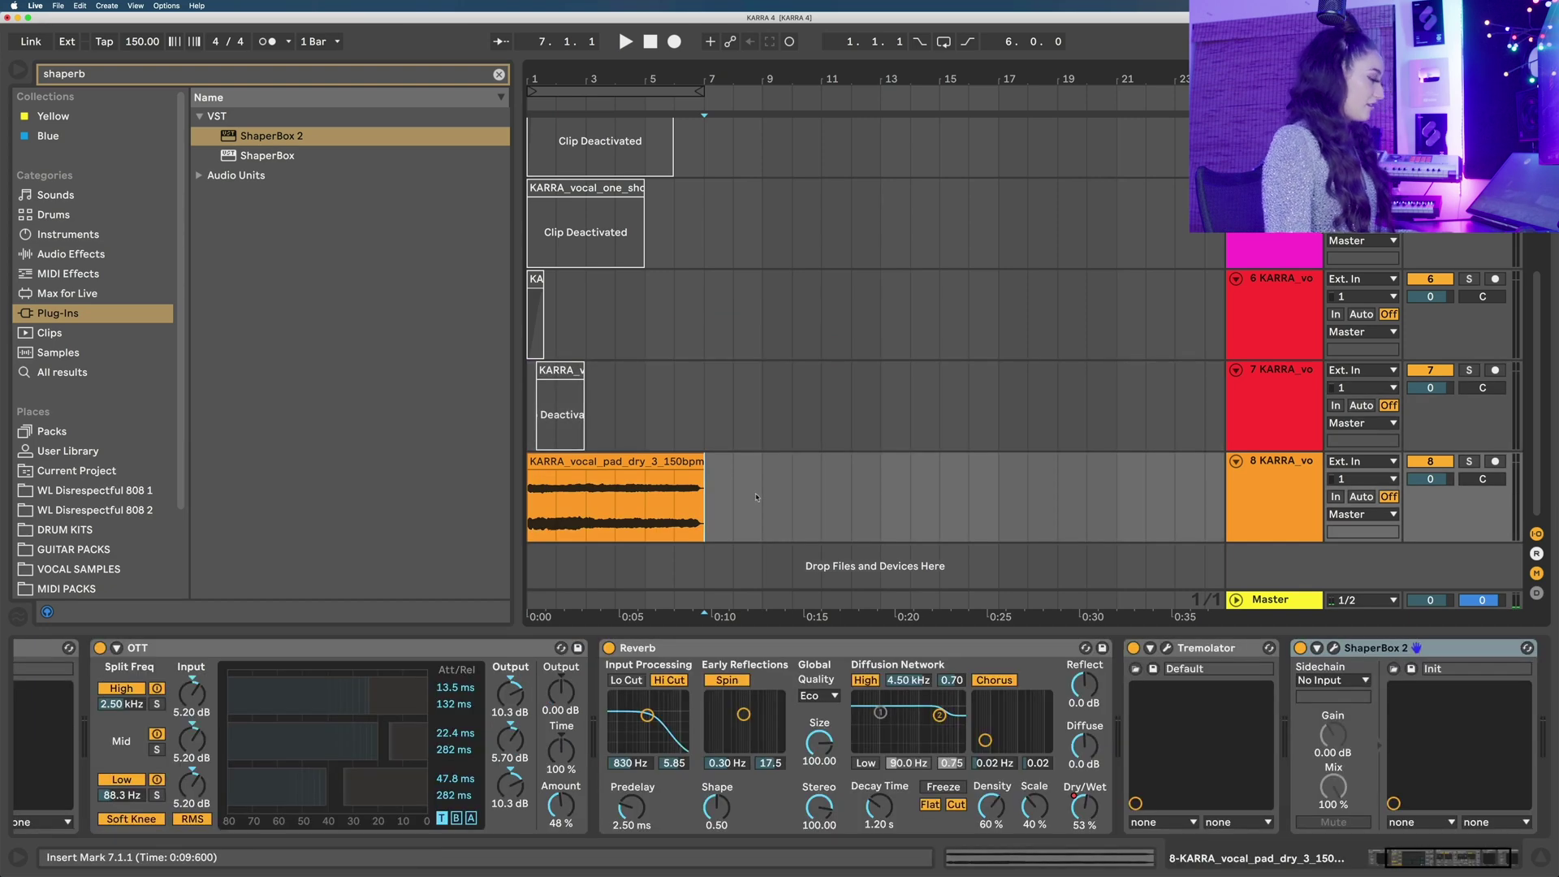
left_click_drag(756, 497, 468, 510)
key("super+shift+r")
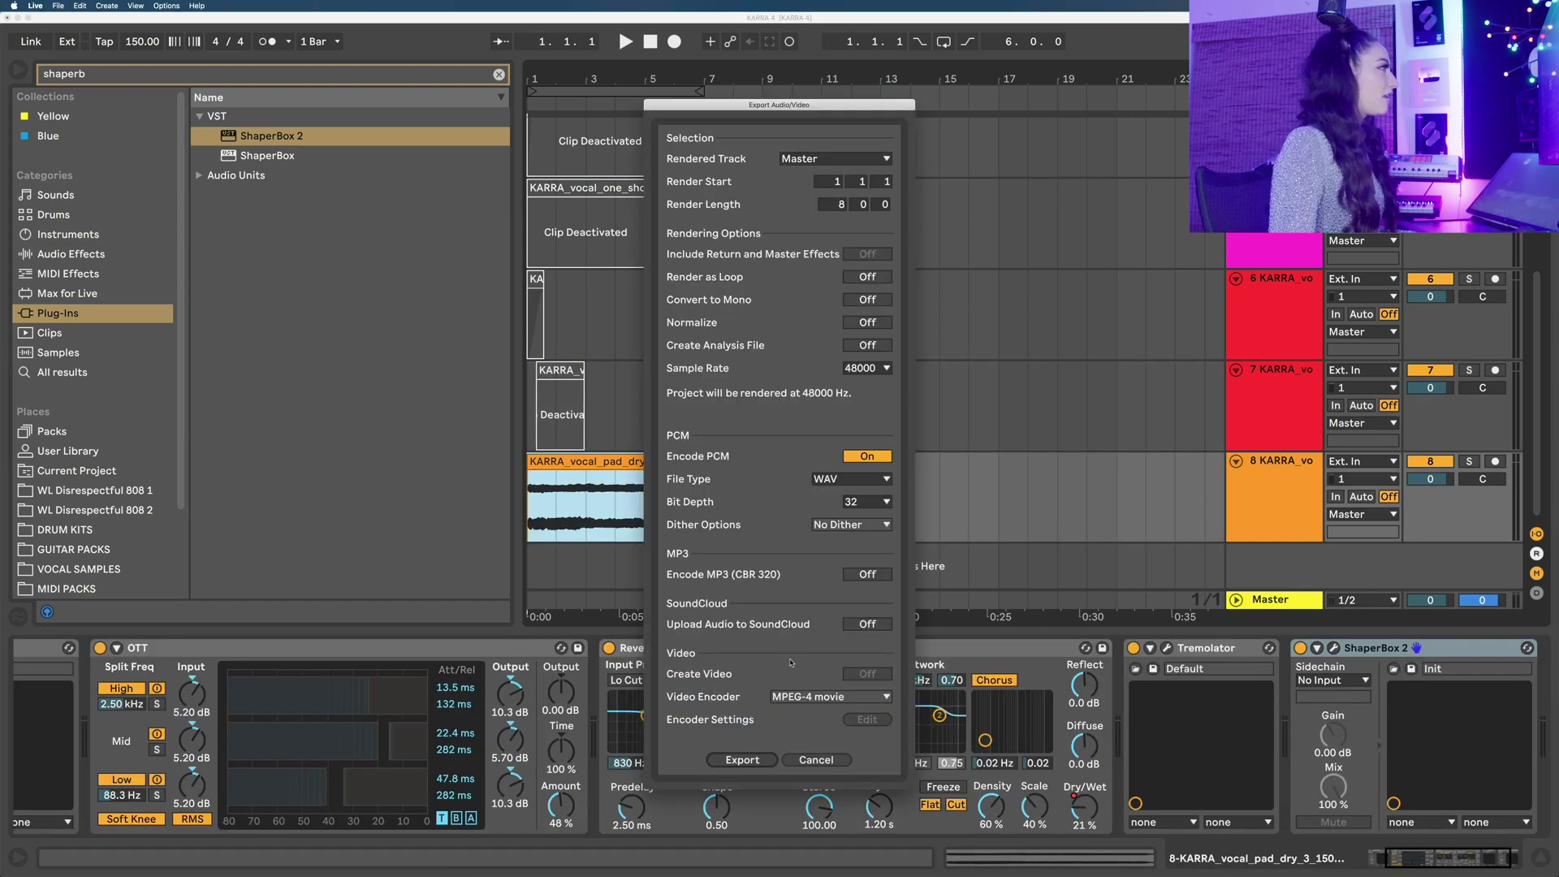